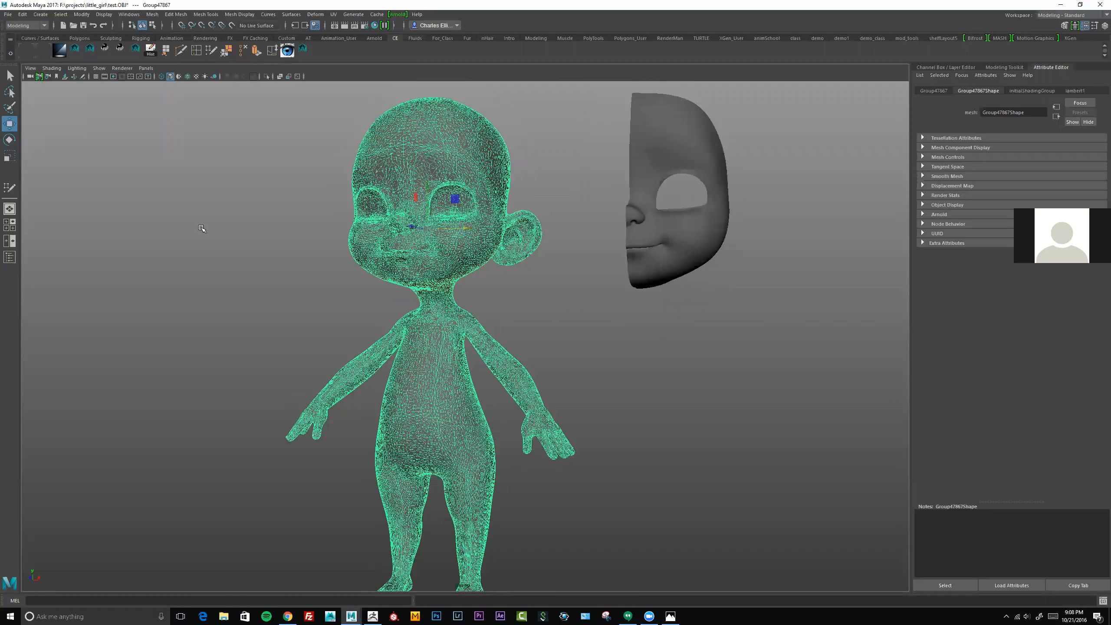
# Step: Open the Outliner and select the face mesh polySurface1 on the character's head
pyautogui.click(130, 14)
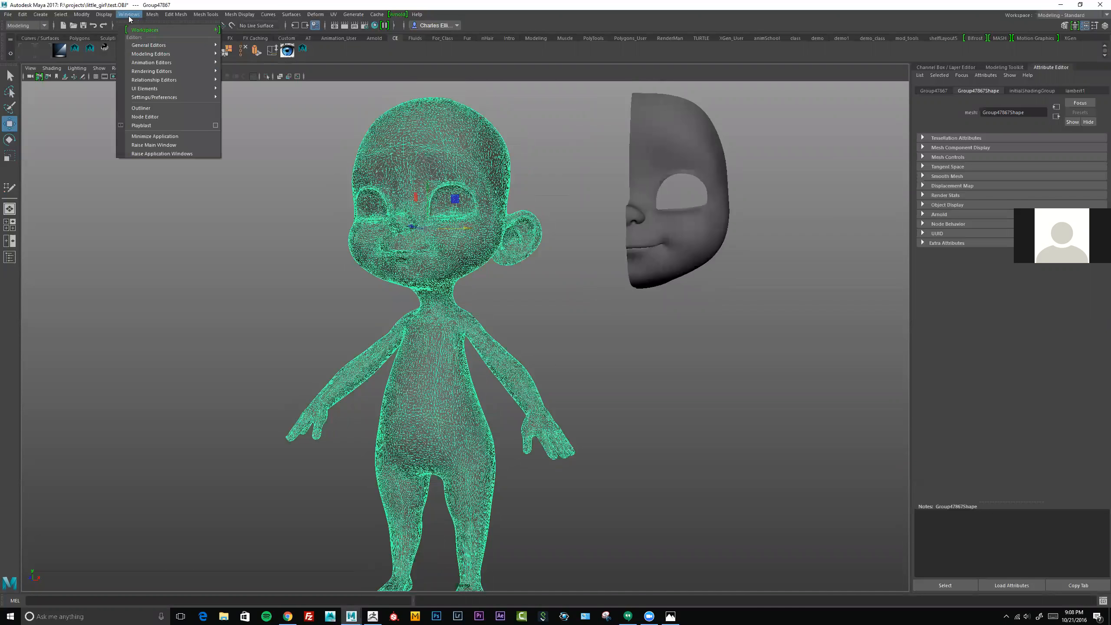
pyautogui.click(144, 109)
pyautogui.click(157, 168)
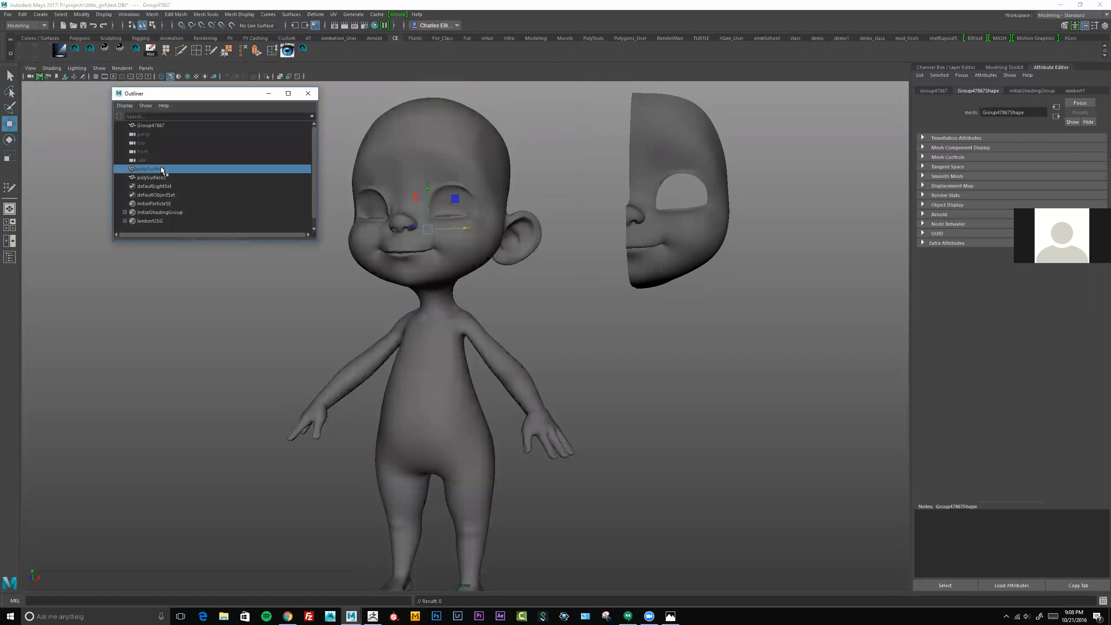
pyautogui.keyDown('alt'); pyautogui.moveTo(461, 189); pyautogui.dragTo(477, 183); pyautogui.keyUp('alt')
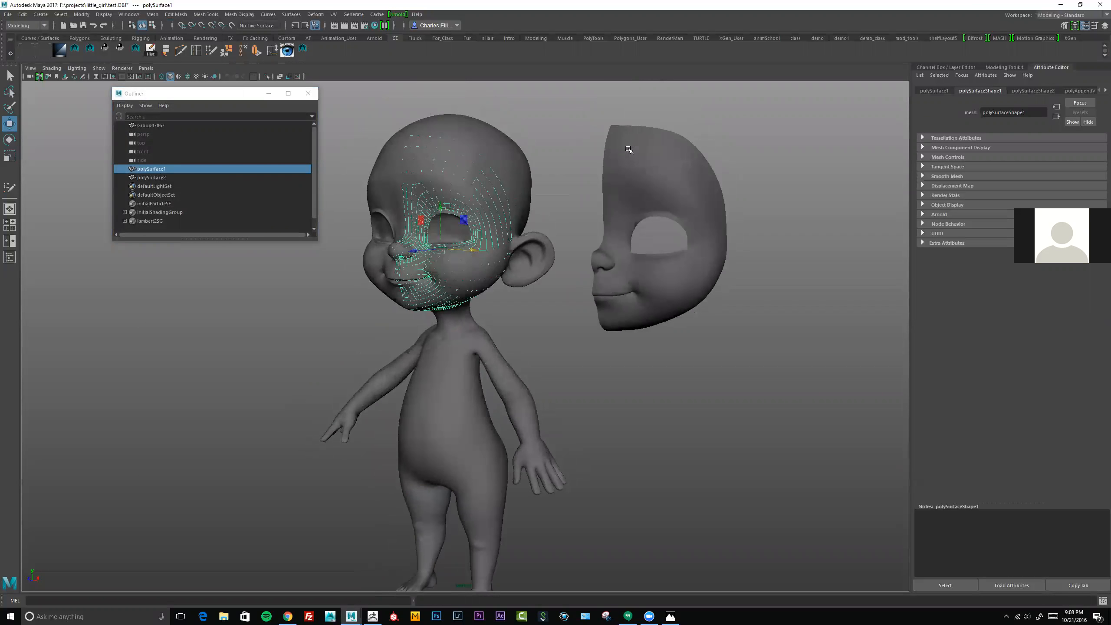
# Step: Select the separate half-face mesh polySurface2 and examine its edge flow around the eye, nose and mouth
pyautogui.click(650, 145)
pyautogui.click(752, 178)
pyautogui.keyDown('alt'); pyautogui.moveTo(753, 178); pyautogui.dragTo(721, 177); pyautogui.keyUp('alt')
pyautogui.keyDown('alt'); pyautogui.moveTo(621, 181); pyautogui.dragTo(552, 195, button='middle'); pyautogui.keyUp('alt')
pyautogui.scroll(4, 606, 177)
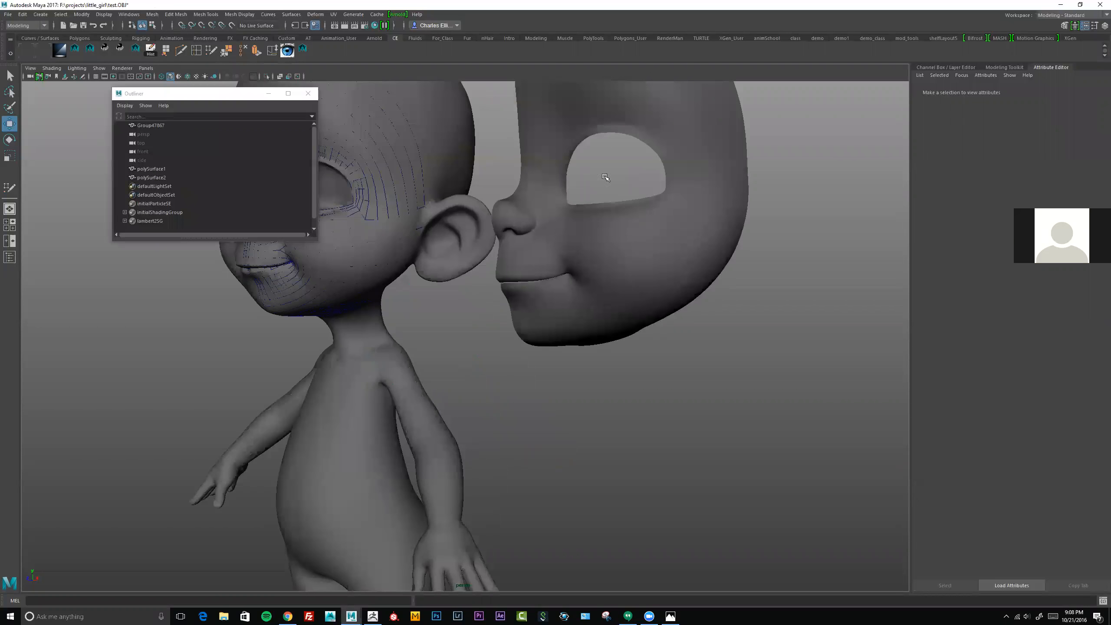
pyautogui.click(630, 114)
pyautogui.keyDown('alt'); pyautogui.moveTo(630, 113); pyautogui.dragTo(569, 182); pyautogui.keyUp('alt')
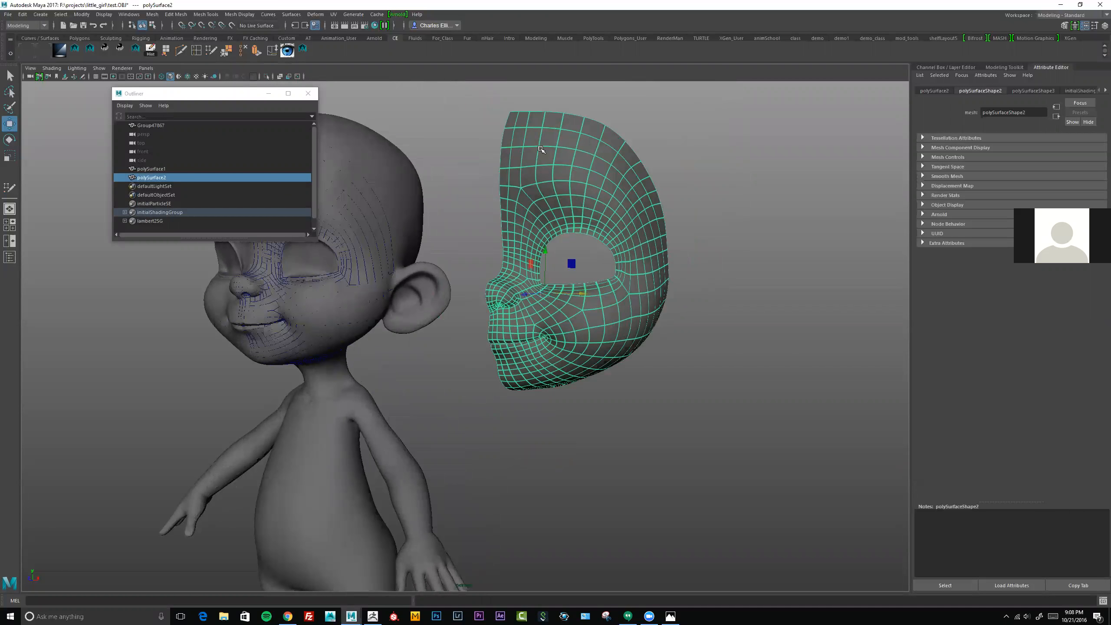
pyautogui.keyDown('alt'); pyautogui.moveTo(563, 244); pyautogui.dragTo(584, 187); pyautogui.keyUp('alt')
pyautogui.keyDown('alt'); pyautogui.moveTo(584, 188); pyautogui.dragTo(535, 175, button='middle'); pyautogui.keyUp('alt')
pyautogui.scroll(1, 535, 175)
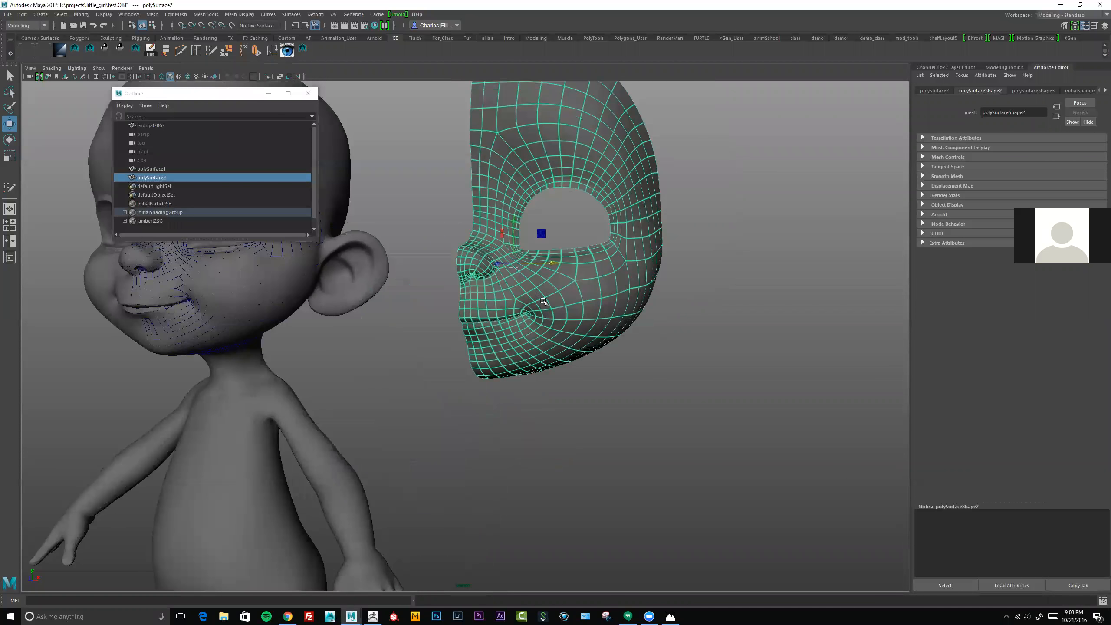
# Step: Switch the half-face mesh to edge selection and highlight the edge loop circling the mouth
pyautogui.keyDown('alt'); pyautogui.moveTo(555, 324); pyautogui.dragTo(526, 295, button='middle'); pyautogui.keyUp('alt')
pyautogui.scroll(1, 547, 312)
pyautogui.moveTo(547, 311); pyautogui.dragTo(548, 258, button='right')
pyautogui.doubleClick(541, 236)
pyautogui.doubleClick(552, 253)
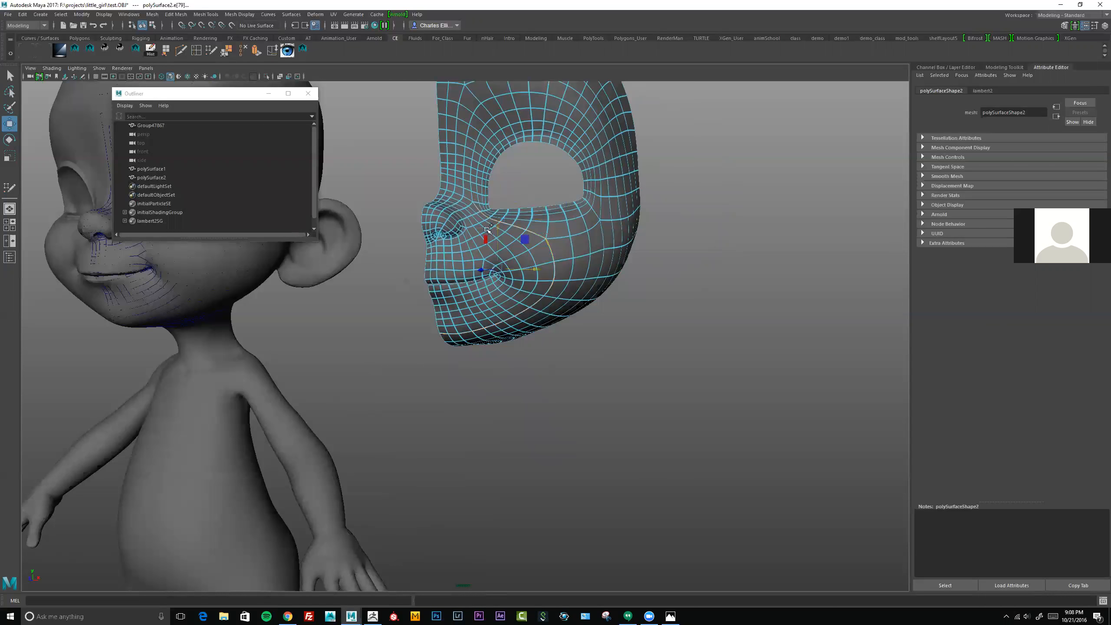
pyautogui.doubleClick(470, 200)
pyautogui.doubleClick(457, 261)
pyautogui.keyDown('shift'); pyautogui.doubleClick(502, 269); pyautogui.keyUp('shift')
pyautogui.keyDown('alt'); pyautogui.moveTo(412, 253); pyautogui.dragTo(453, 244, button='right'); pyautogui.keyUp('alt')
pyautogui.keyDown('alt'); pyautogui.moveTo(454, 244); pyautogui.dragTo(466, 261, button='middle'); pyautogui.keyUp('alt')
pyautogui.keyDown('alt'); pyautogui.moveTo(459, 226); pyautogui.dragTo(484, 200, button='right'); pyautogui.keyUp('alt')
pyautogui.keyDown('alt'); pyautogui.moveTo(484, 200); pyautogui.dragTo(483, 247, button='middle'); pyautogui.keyUp('alt')
pyautogui.keyDown('alt'); pyautogui.moveTo(449, 266); pyautogui.dragTo(473, 251, button='right'); pyautogui.keyUp('alt')
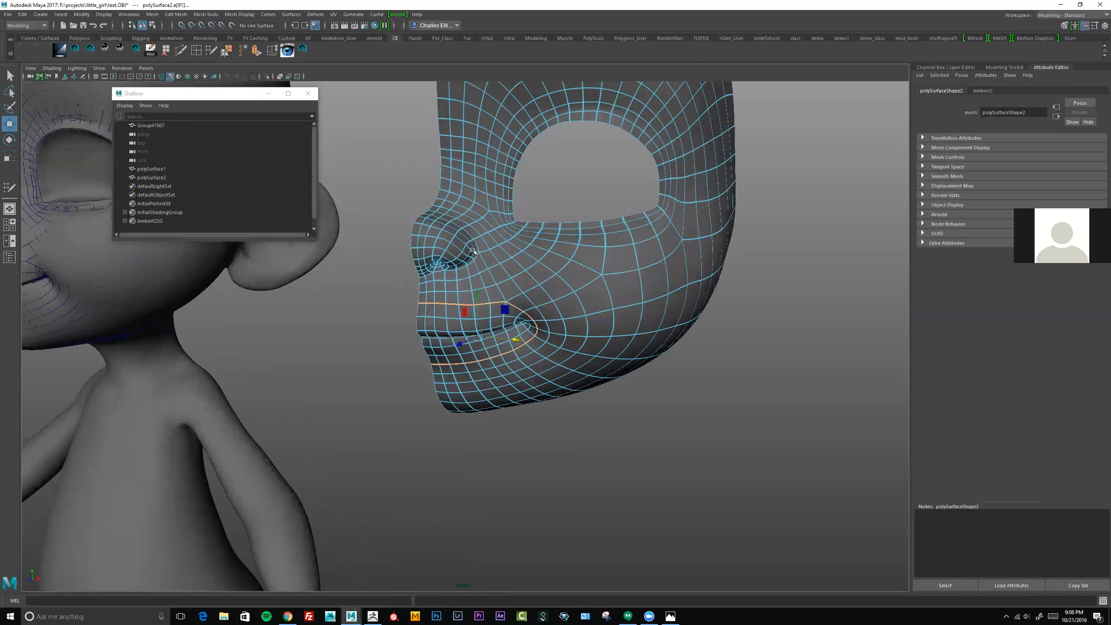
# Step: Highlight the edge loop that runs over the nose and around the nostril of the half face
pyautogui.doubleClick(476, 251)
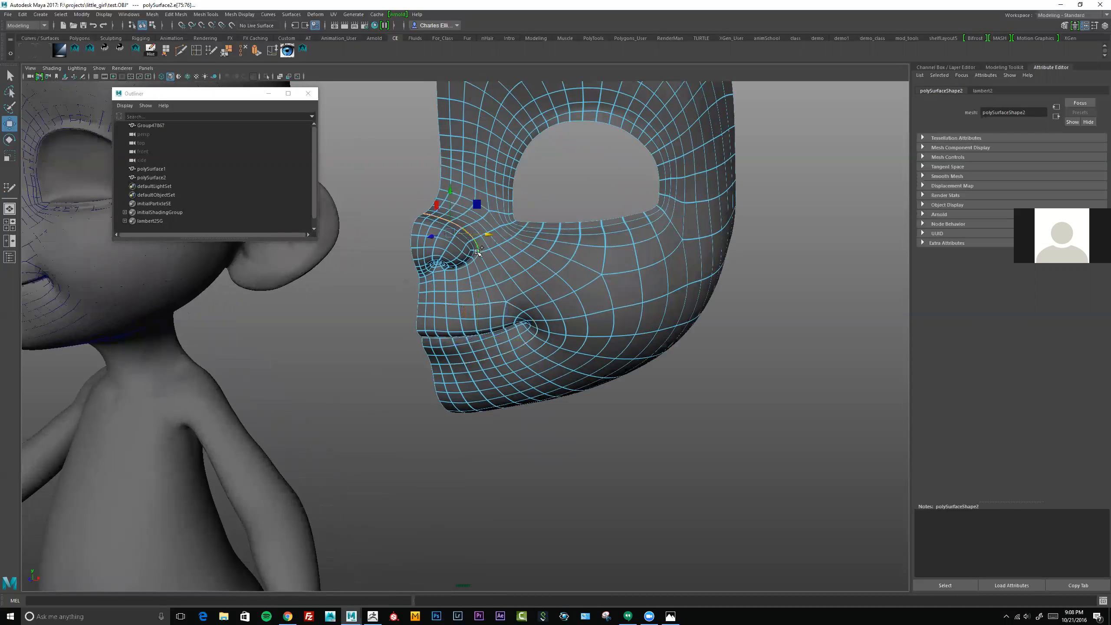
pyautogui.keyDown('shift'); pyautogui.click(438, 271); pyautogui.keyUp('shift')
pyautogui.keyDown('shift'); pyautogui.click(430, 275); pyautogui.keyUp('shift')
# Step: Highlight the edge loop circling the eye socket, adding the segments below the eye to the selection
pyautogui.keyDown('alt'); pyautogui.moveTo(565, 242); pyautogui.dragTo(500, 230); pyautogui.keyUp('alt')
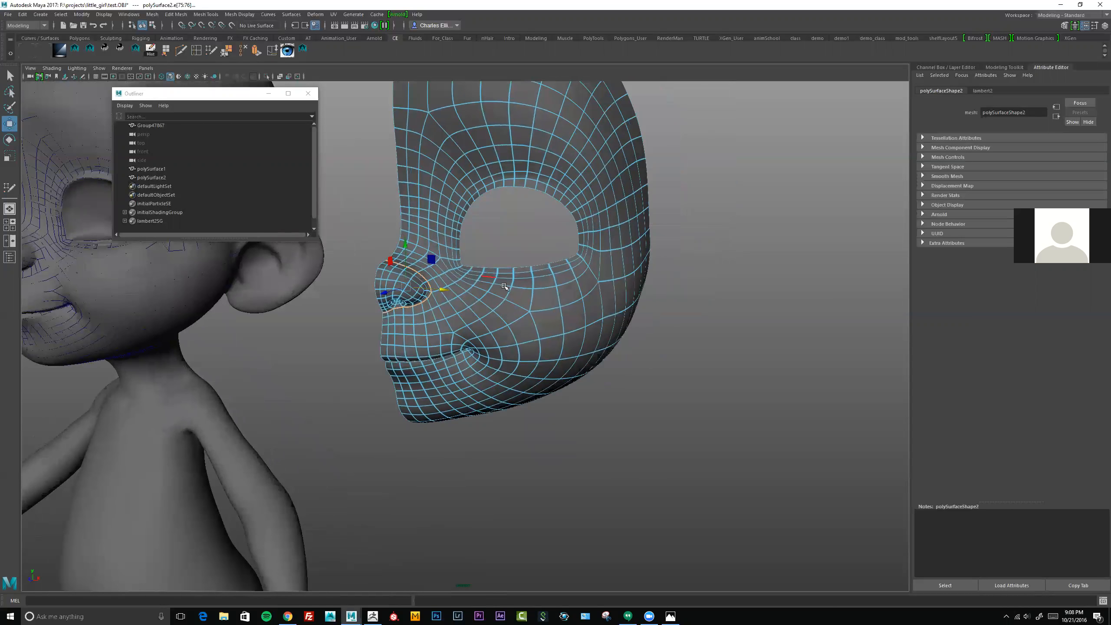
pyautogui.doubleClick(520, 303)
pyautogui.keyDown('shift'); pyautogui.doubleClick(460, 253); pyautogui.keyUp('shift')
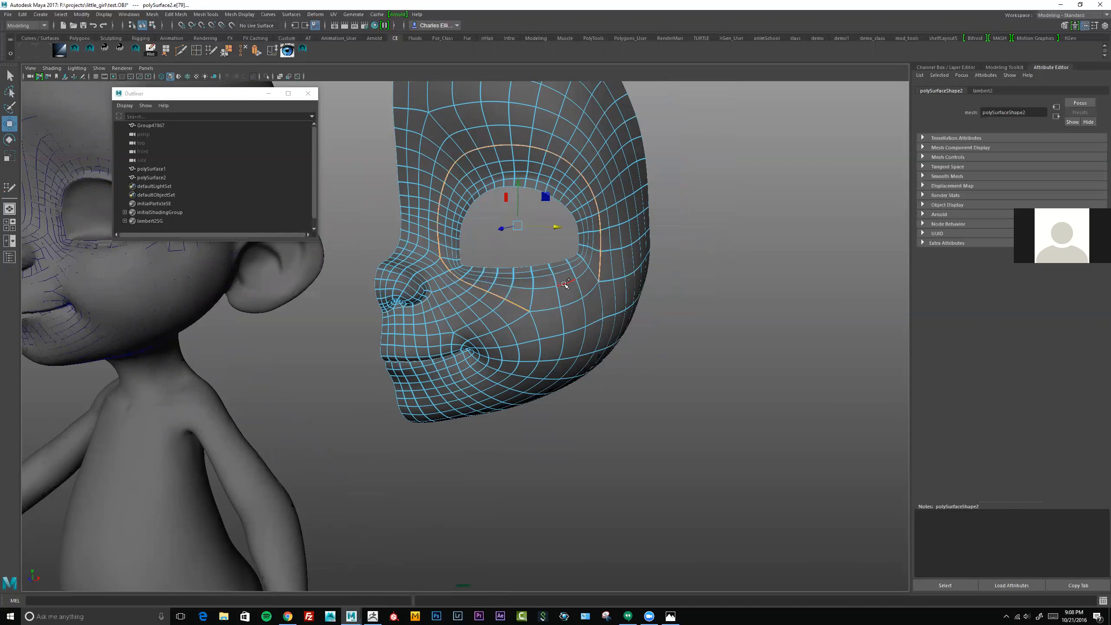
pyautogui.keyDown('shift'); pyautogui.doubleClick(574, 301); pyautogui.keyUp('shift')
# Step: Highlight the outer border edges of the half face, examine them from the side, and clear the selection
pyautogui.keyDown('alt'); pyautogui.moveTo(574, 301); pyautogui.dragTo(489, 213); pyautogui.keyUp('alt')
pyautogui.keyDown('alt'); pyautogui.moveTo(570, 273); pyautogui.dragTo(550, 245); pyautogui.keyUp('alt')
pyautogui.keyDown('alt'); pyautogui.moveTo(483, 213); pyautogui.dragTo(477, 188); pyautogui.keyUp('alt')
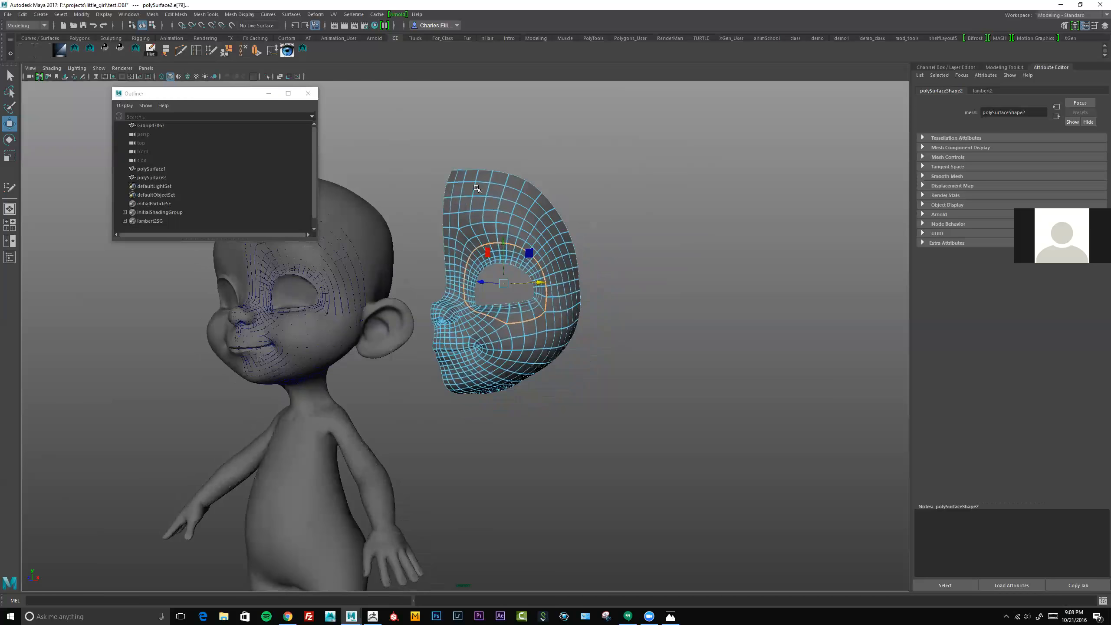
pyautogui.doubleClick(474, 168)
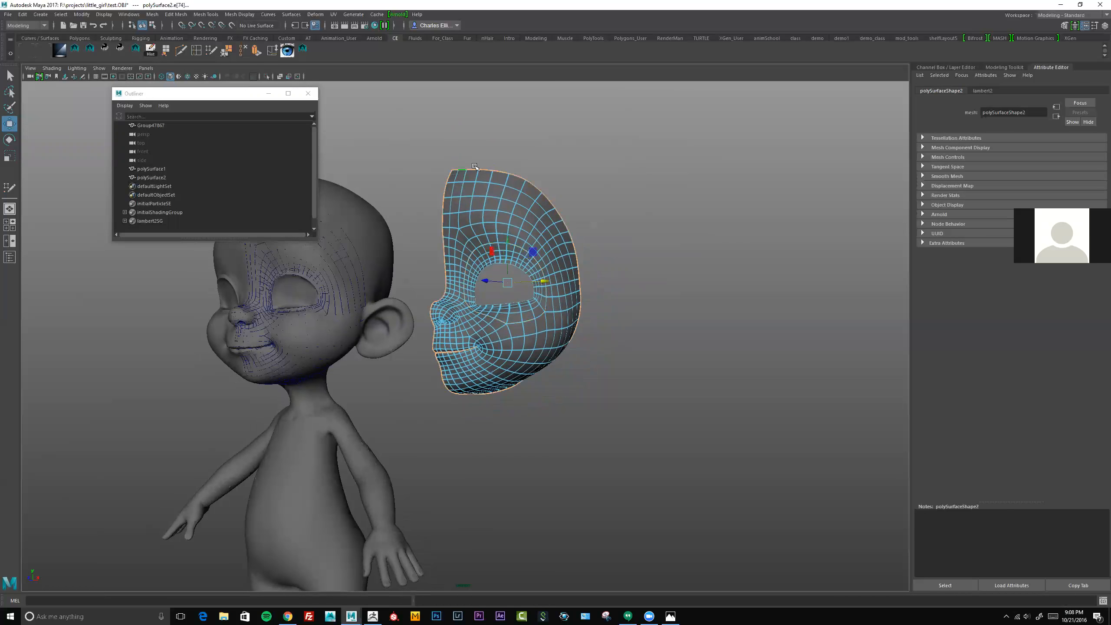
pyautogui.keyDown('alt'); pyautogui.moveTo(582, 293); pyautogui.dragTo(409, 144); pyautogui.keyUp('alt')
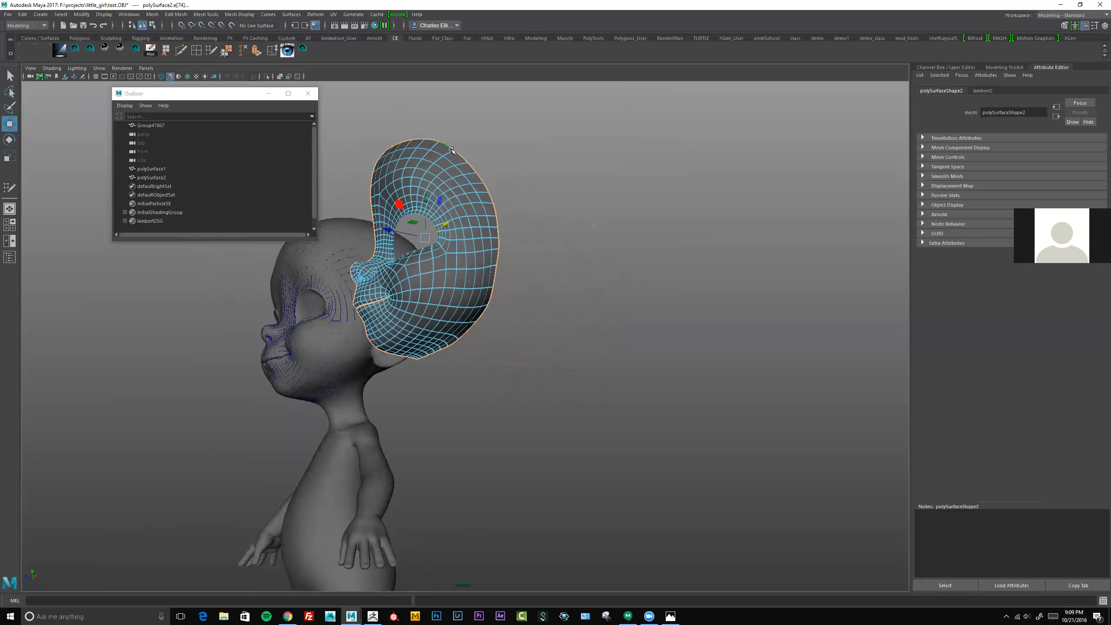
pyautogui.keyDown('alt'); pyautogui.moveTo(438, 349); pyautogui.dragTo(510, 199); pyautogui.keyUp('alt')
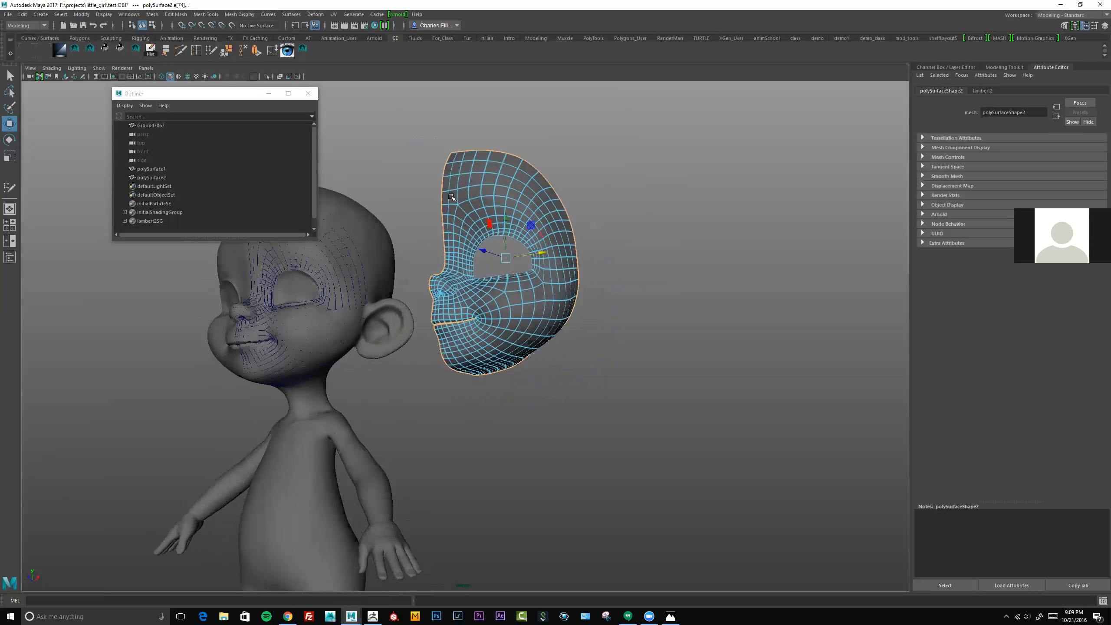
pyautogui.click(624, 296)
pyautogui.keyDown('alt'); pyautogui.moveTo(623, 295); pyautogui.dragTo(557, 259); pyautogui.keyUp('alt')
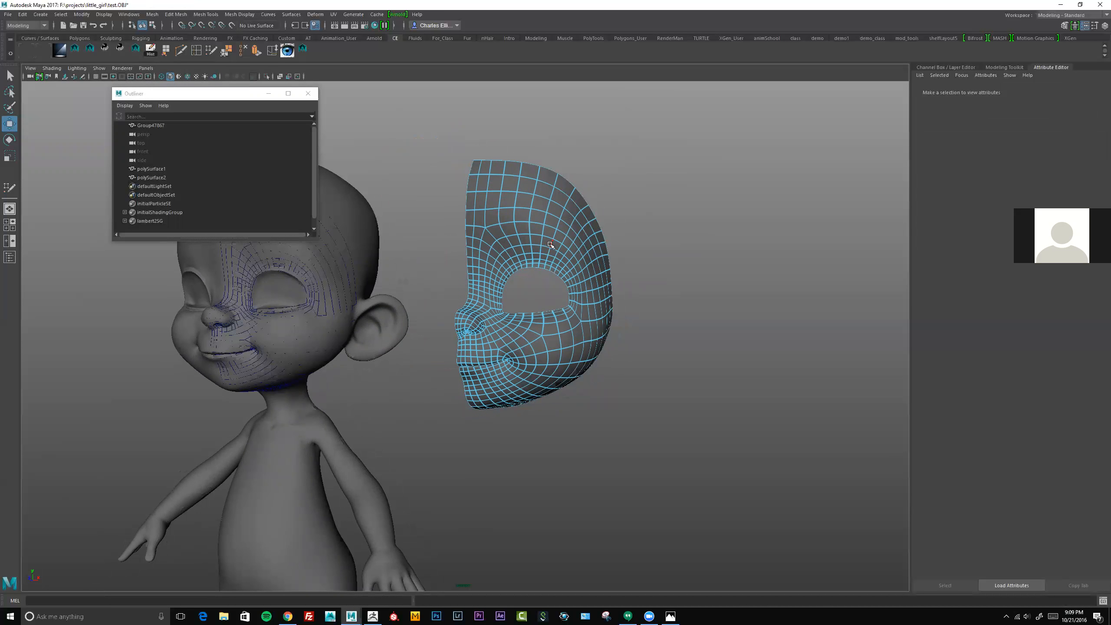
pyautogui.keyDown('alt'); pyautogui.moveTo(350, 399); pyautogui.dragTo(413, 312); pyautogui.keyUp('alt')
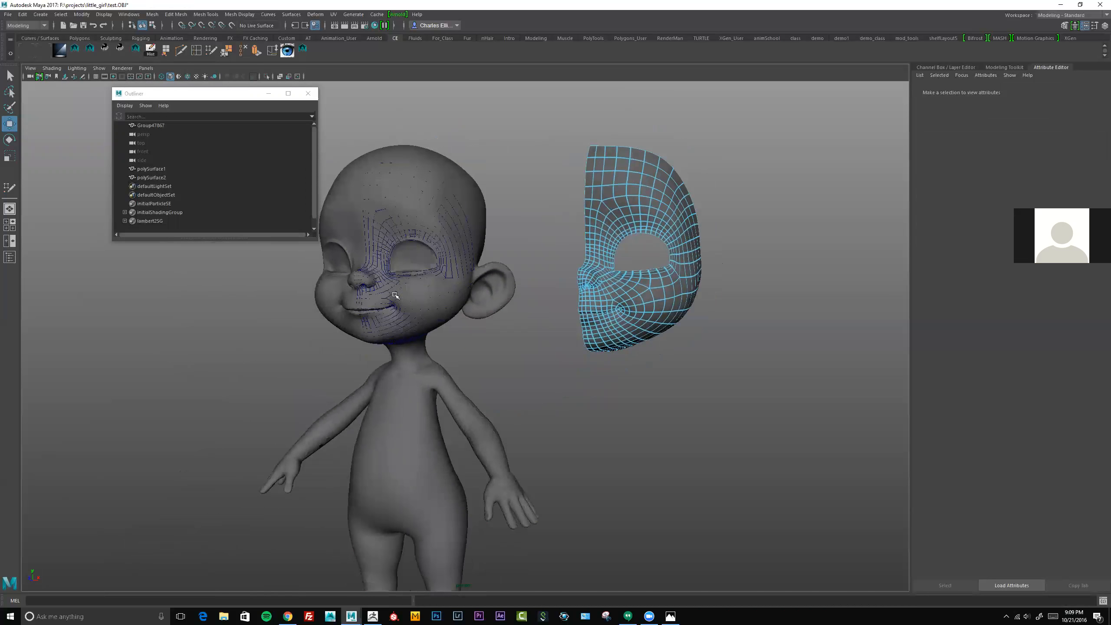
# Step: Return the half face to object selection and select polySurface1 on the character's head
pyautogui.click(394, 294)
pyautogui.keyDown('alt'); pyautogui.moveTo(394, 294); pyautogui.dragTo(461, 319, button='right'); pyautogui.keyUp('alt')
pyautogui.keyDown('alt'); pyautogui.moveTo(461, 319); pyautogui.dragTo(529, 302, button='middle'); pyautogui.keyUp('alt')
pyautogui.click(545, 316)
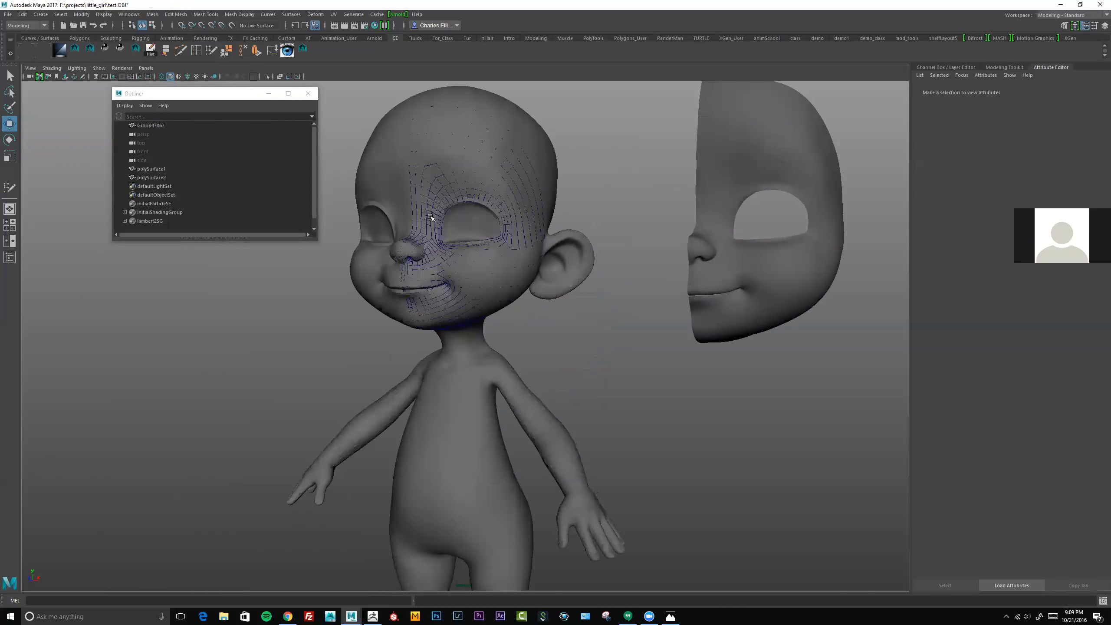
pyautogui.click(442, 237)
pyautogui.keyDown('alt'); pyautogui.moveTo(459, 216); pyautogui.dragTo(395, 194); pyautogui.keyUp('alt')
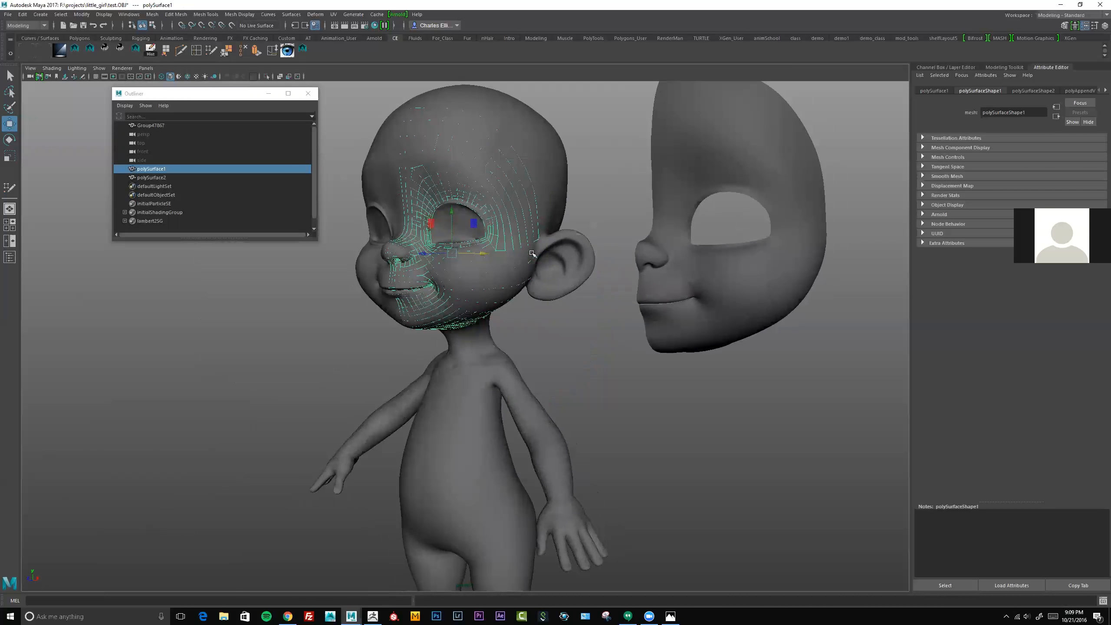
# Step: Show the Modeling Toolkit and make the character's body mesh Group47867 a live surface
pyautogui.click(1066, 28)
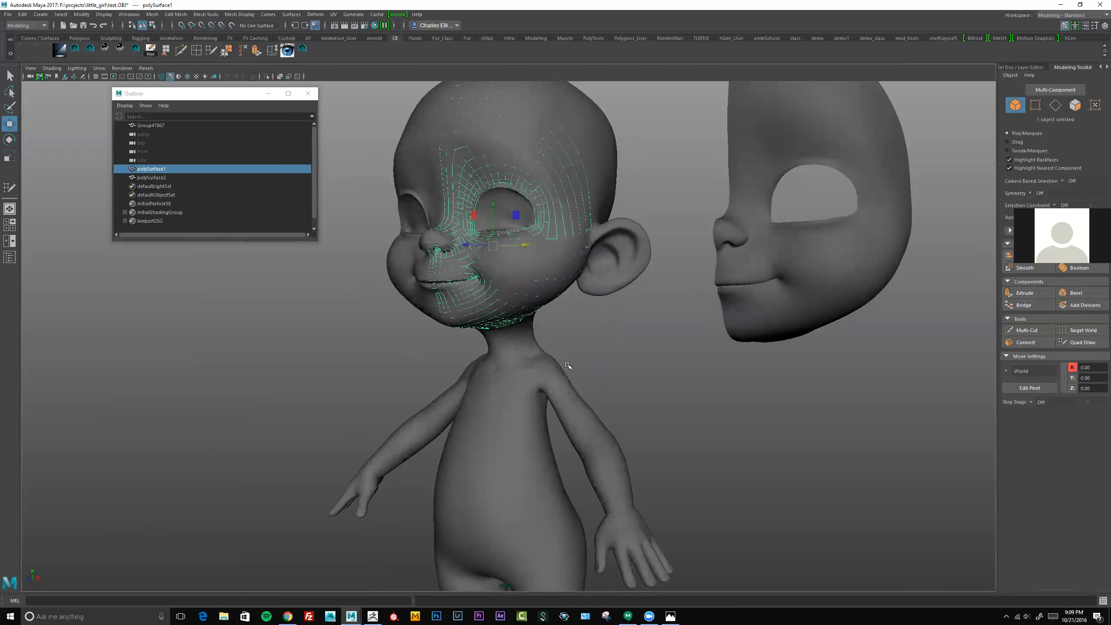
pyautogui.keyDown('alt'); pyautogui.moveTo(626, 347); pyautogui.dragTo(600, 347); pyautogui.keyUp('alt')
pyautogui.click(547, 364)
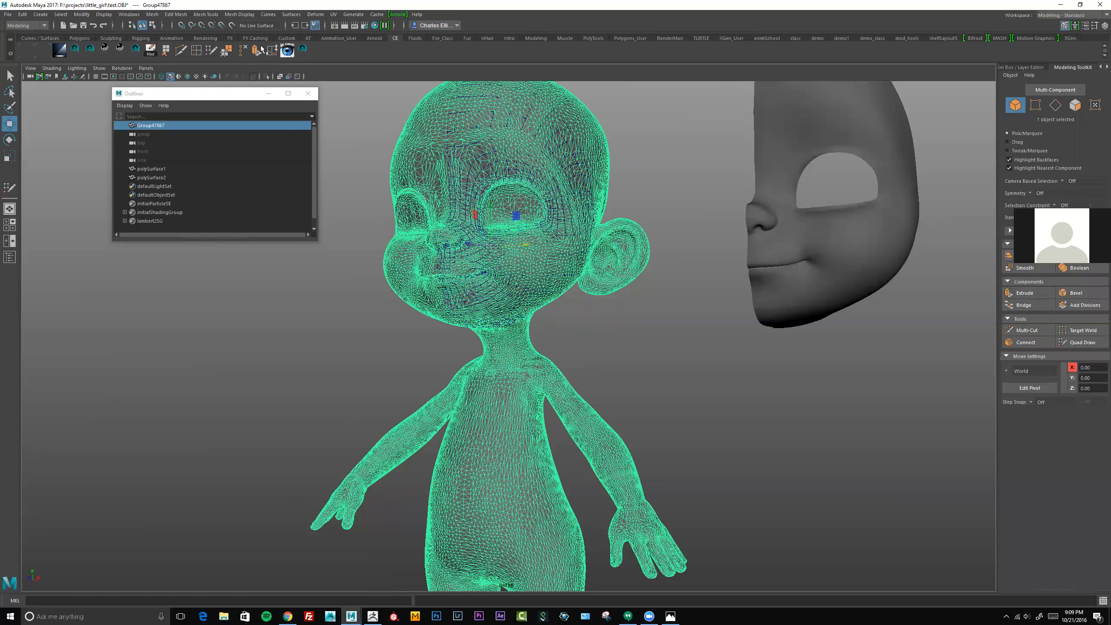
pyautogui.click(232, 25)
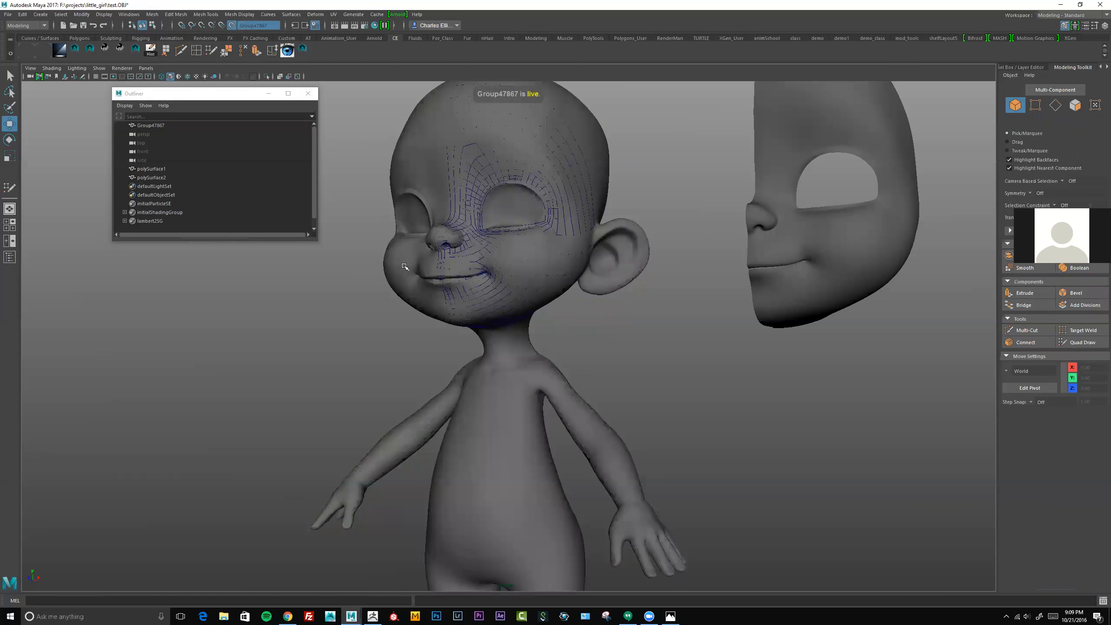
# Step: Clear the selection so no existing mesh is extended, and activate Quad Draw facing the character's chest
pyautogui.keyDown('alt'); pyautogui.moveTo(530, 365); pyautogui.dragTo(454, 175); pyautogui.keyUp('alt')
pyautogui.click(453, 175)
pyautogui.moveTo(542, 202)
pyautogui.keyDown('alt'); pyautogui.mouseDown()
pyautogui.moveTo(503, 181)
pyautogui.moveTo(546, 205)
pyautogui.mouseUp(); pyautogui.keyUp('alt')
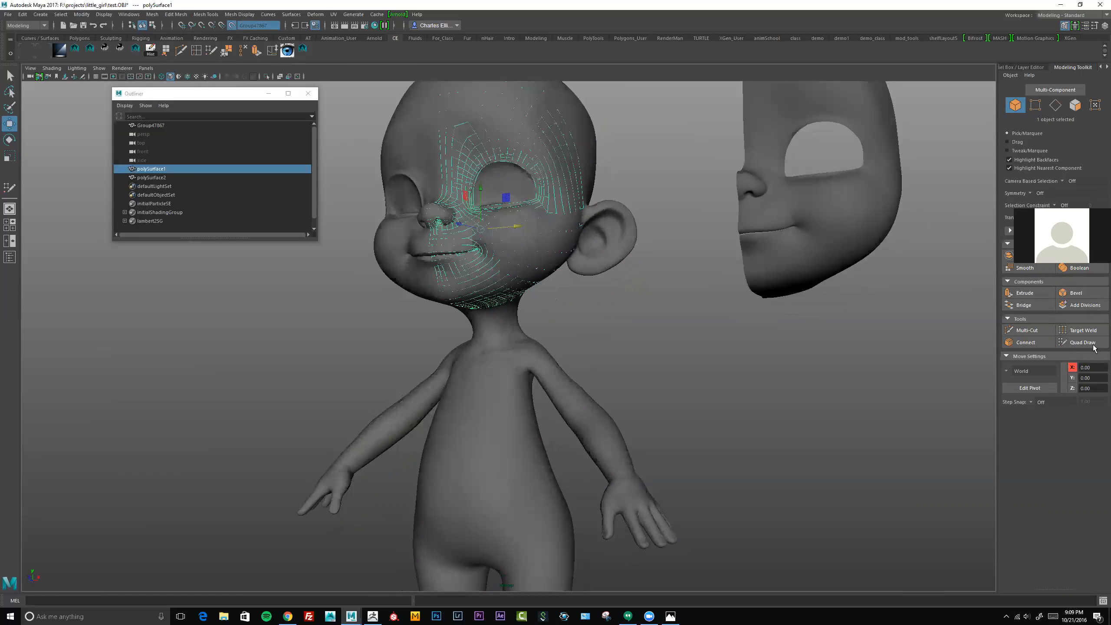
pyautogui.click(638, 340)
pyautogui.moveTo(477, 340)
pyautogui.keyDown('alt'); pyautogui.mouseDown()
pyautogui.moveTo(516, 360)
pyautogui.moveTo(465, 322)
pyautogui.mouseUp(); pyautogui.keyUp('alt')
pyautogui.scroll(2, 503, 351)
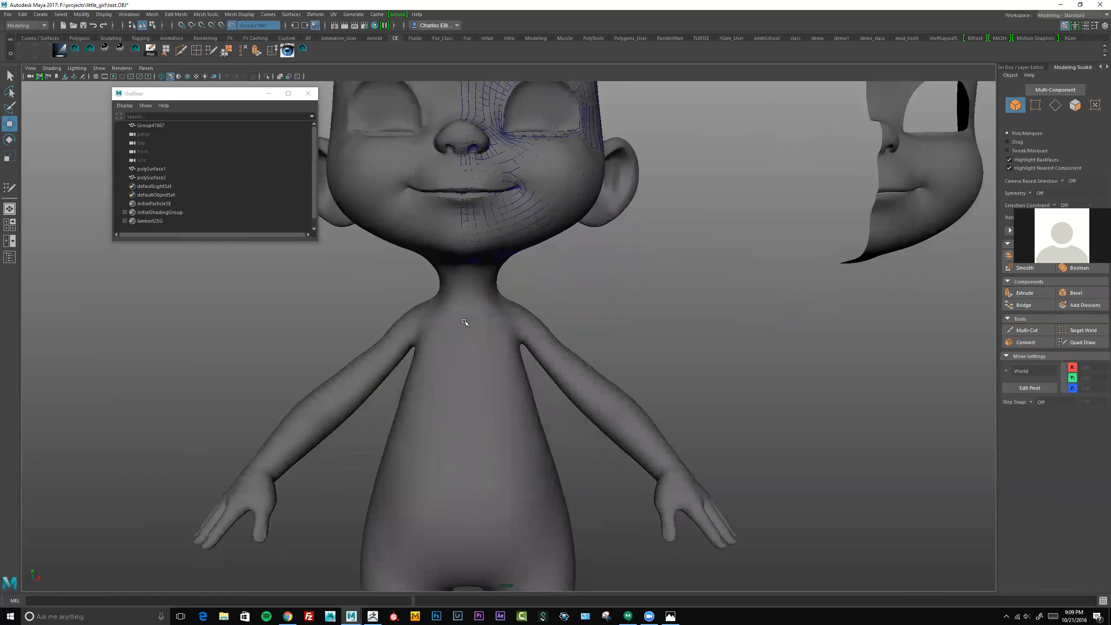
pyautogui.click(1082, 343)
pyautogui.keyDown('alt'); pyautogui.moveTo(478, 317); pyautogui.dragTo(466, 319); pyautogui.keyUp('alt')
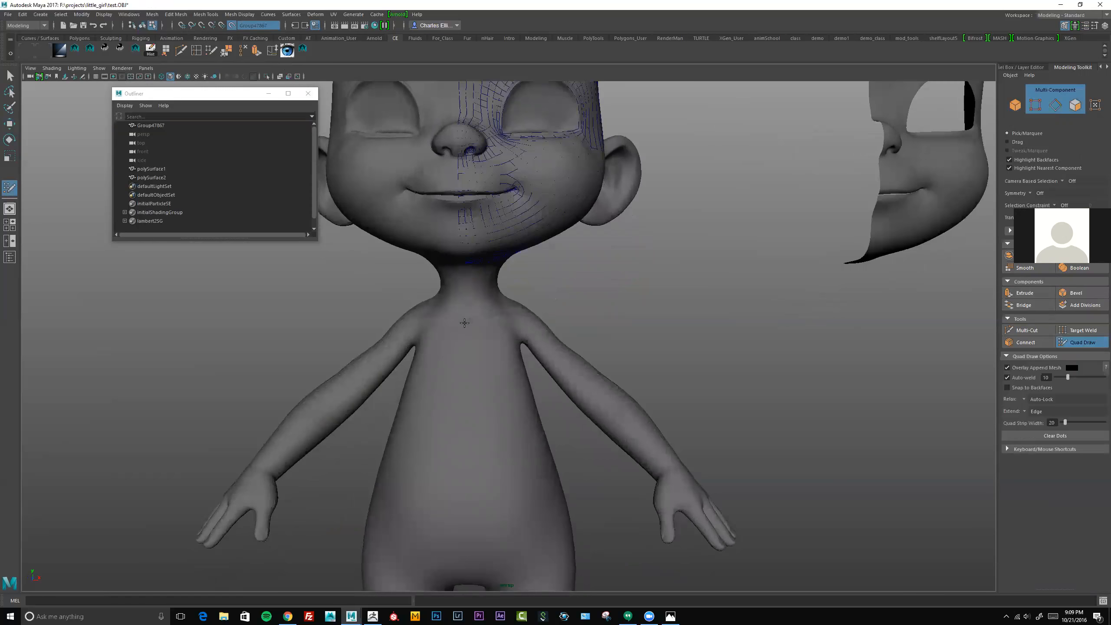
# Step: Place a row of Quad Draw dots from the centre of the upper chest out to the shoulder
pyautogui.keyDown('alt'); pyautogui.moveTo(514, 386); pyautogui.dragTo(480, 308, button='middle'); pyautogui.keyUp('alt')
pyautogui.keyDown('alt'); pyautogui.moveTo(495, 290); pyautogui.dragTo(518, 213); pyautogui.keyUp('alt')
pyautogui.keyDown('alt'); pyautogui.moveTo(518, 213); pyautogui.dragTo(473, 205, button='right'); pyautogui.keyUp('alt')
pyautogui.moveTo(480, 203)
pyautogui.keyDown('alt'); pyautogui.mouseDown()
pyautogui.moveTo(459, 194)
pyautogui.moveTo(527, 188)
pyautogui.moveTo(567, 167)
pyautogui.moveTo(598, 185)
pyautogui.moveTo(536, 166)
pyautogui.moveTo(604, 172)
pyautogui.moveTo(519, 143)
pyautogui.mouseUp(); pyautogui.keyUp('alt')
pyautogui.click(514, 184)
pyautogui.moveTo(427, 192)
pyautogui.keyDown('alt'); pyautogui.mouseDown()
pyautogui.moveTo(514, 194)
pyautogui.moveTo(493, 187)
pyautogui.mouseUp(); pyautogui.keyUp('alt')
pyautogui.keyDown('alt'); pyautogui.moveTo(495, 190); pyautogui.dragTo(491, 234, button='right'); pyautogui.keyUp('alt')
pyautogui.moveTo(492, 233)
pyautogui.keyDown('alt'); pyautogui.mouseDown()
pyautogui.moveTo(449, 231)
pyautogui.moveTo(427, 212)
pyautogui.mouseUp(); pyautogui.keyUp('alt')
pyautogui.moveTo(524, 166)
pyautogui.keyDown('alt'); pyautogui.mouseDown()
pyautogui.moveTo(504, 179)
pyautogui.moveTo(466, 104)
pyautogui.mouseUp(); pyautogui.keyUp('alt')
pyautogui.moveTo(507, 152)
pyautogui.keyDown('alt'); pyautogui.mouseDown()
pyautogui.moveTo(558, 188)
pyautogui.moveTo(514, 154)
pyautogui.moveTo(522, 167)
pyautogui.moveTo(424, 227)
pyautogui.mouseUp(); pyautogui.keyUp('alt')
pyautogui.keyDown('alt'); pyautogui.moveTo(424, 227); pyautogui.dragTo(506, 211, button='right'); pyautogui.keyUp('alt')
pyautogui.keyDown('alt'); pyautogui.moveTo(506, 211); pyautogui.dragTo(504, 231); pyautogui.keyUp('alt')
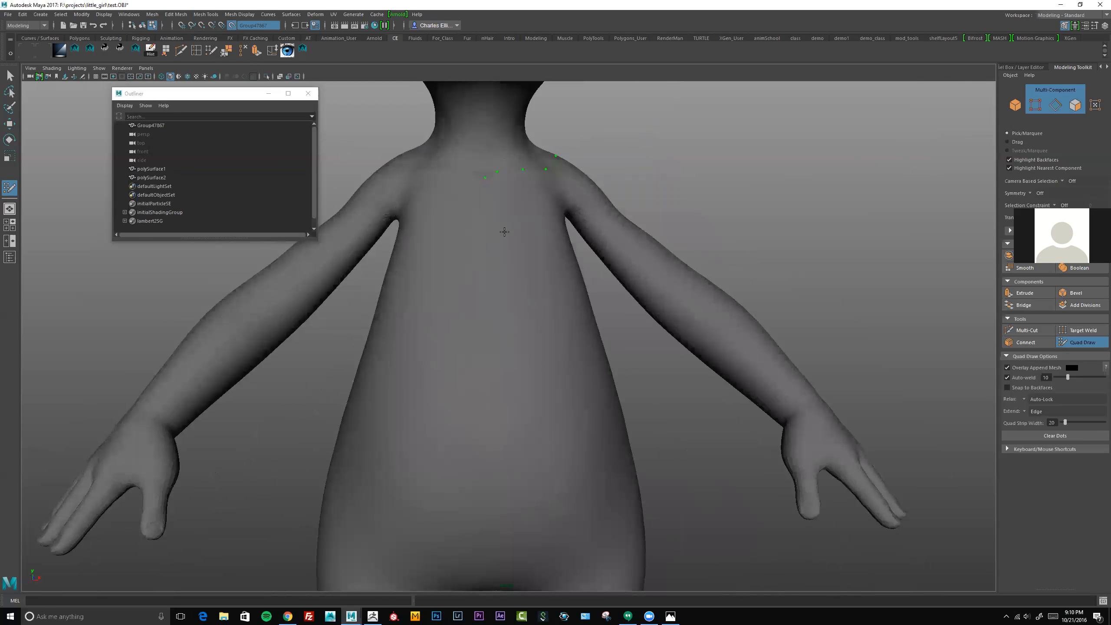
# Step: Place Quad Draw dots down the front centre line of the torso from the chest to the lower belly
pyautogui.click(488, 243)
pyautogui.keyDown('alt'); pyautogui.moveTo(488, 244); pyautogui.dragTo(464, 247, button='right'); pyautogui.keyUp('alt')
pyautogui.moveTo(504, 237)
pyautogui.keyDown('alt'); pyautogui.mouseDown()
pyautogui.moveTo(511, 250)
pyautogui.moveTo(492, 304)
pyautogui.mouseUp(); pyautogui.keyUp('alt')
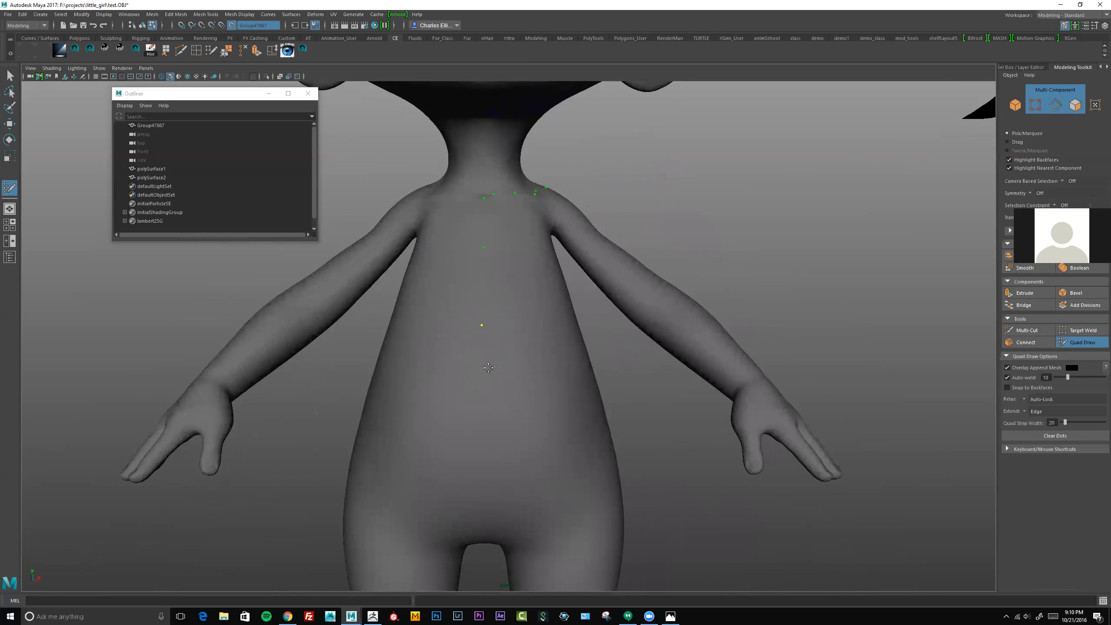
pyautogui.keyDown('alt'); pyautogui.moveTo(489, 368); pyautogui.dragTo(507, 231, button='middle'); pyautogui.keyUp('alt')
pyautogui.moveTo(492, 296)
pyautogui.keyDown('alt'); pyautogui.mouseDown()
pyautogui.moveTo(511, 231)
pyautogui.moveTo(512, 265)
pyautogui.mouseUp(); pyautogui.keyUp('alt')
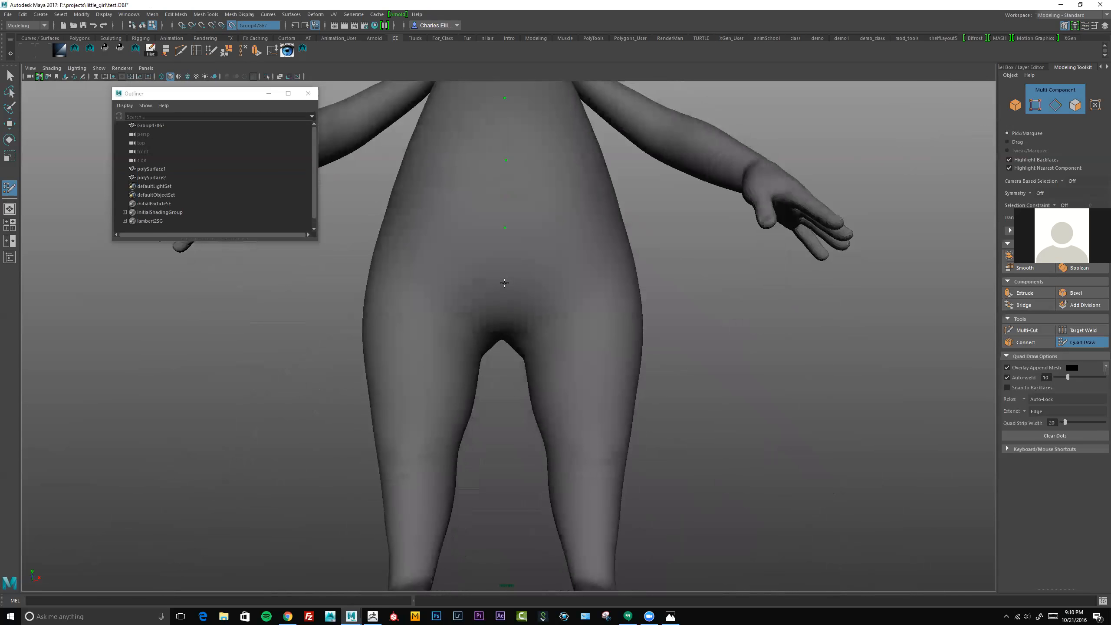
# Step: Place Quad Draw dots around the crotch and a second column of dots up the belly beside the centre line
pyautogui.keyDown('alt'); pyautogui.moveTo(537, 278); pyautogui.dragTo(476, 293, button='right'); pyautogui.keyUp('alt')
pyautogui.moveTo(524, 280)
pyautogui.keyDown('alt'); pyautogui.mouseDown()
pyautogui.moveTo(521, 312)
pyautogui.moveTo(532, 295)
pyautogui.moveTo(553, 311)
pyautogui.moveTo(526, 313)
pyautogui.moveTo(528, 324)
pyautogui.moveTo(486, 276)
pyautogui.moveTo(554, 239)
pyautogui.moveTo(525, 217)
pyautogui.moveTo(534, 155)
pyautogui.moveTo(512, 177)
pyautogui.moveTo(516, 168)
pyautogui.mouseUp(); pyautogui.keyUp('alt')
pyautogui.scroll(2, 507, 322)
pyautogui.click(513, 171)
pyautogui.keyDown('alt'); pyautogui.moveTo(503, 168); pyautogui.dragTo(519, 162, button='right'); pyautogui.keyUp('alt')
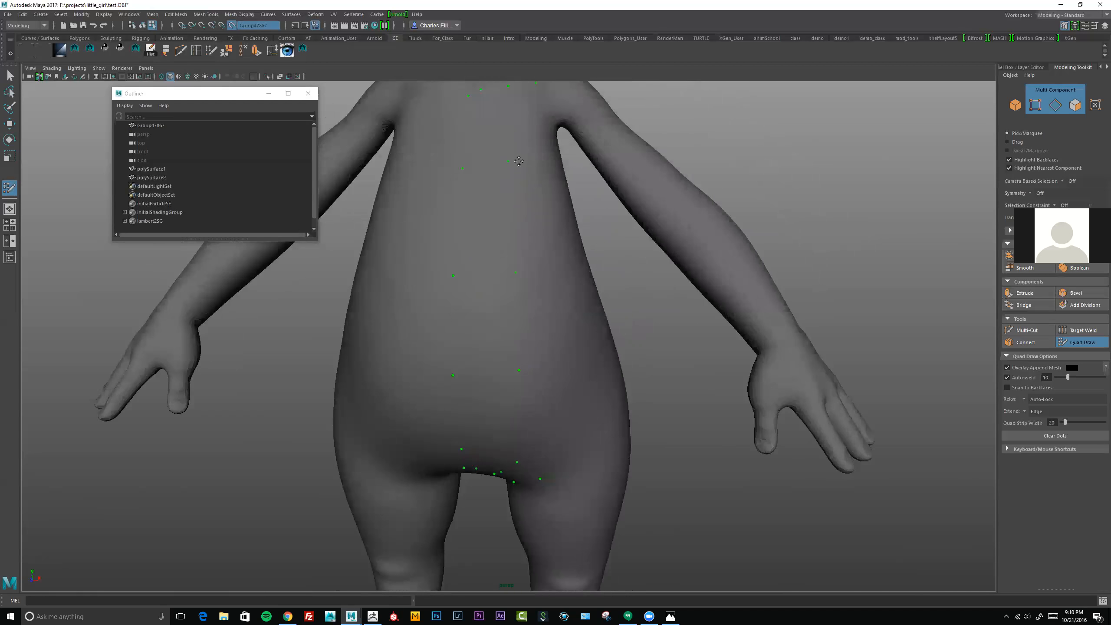
# Step: Add further Quad Draw dots beside the second column on the torso and across the hip crease
pyautogui.moveTo(514, 171); pyautogui.dragTo(512, 164)
pyautogui.keyDown('alt'); pyautogui.moveTo(513, 157); pyautogui.dragTo(510, 176, button='middle'); pyautogui.keyUp('alt')
pyautogui.moveTo(469, 218)
pyautogui.keyDown('alt'); pyautogui.mouseDown()
pyautogui.moveTo(486, 206)
pyautogui.moveTo(504, 283)
pyautogui.moveTo(524, 259)
pyautogui.moveTo(454, 226)
pyautogui.moveTo(462, 254)
pyautogui.moveTo(508, 256)
pyautogui.mouseUp(); pyautogui.keyUp('alt')
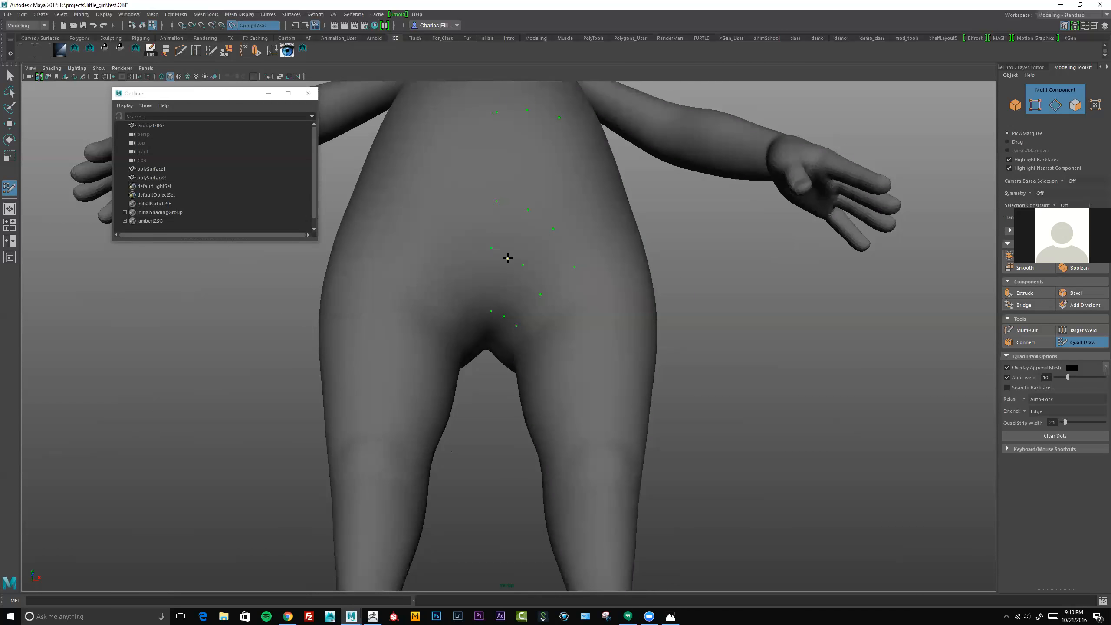
pyautogui.keyDown('alt'); pyautogui.moveTo(494, 298); pyautogui.dragTo(548, 302, button='right'); pyautogui.keyUp('alt')
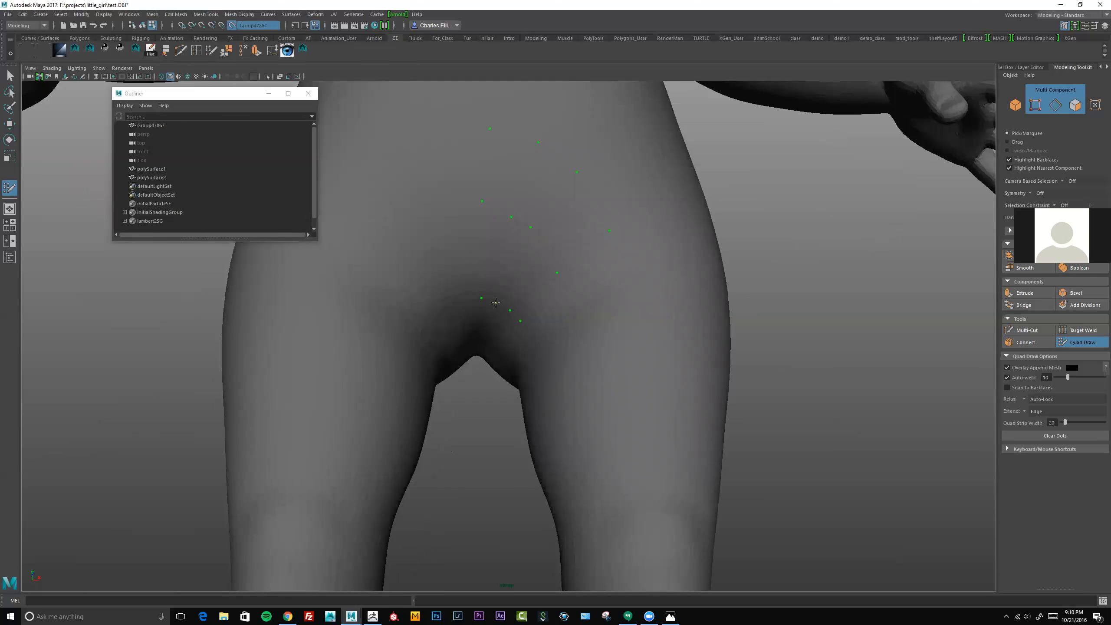
# Step: Fill the first two quads between the dots just above the crotch along the centre line
pyautogui.keyDown('shift'); pyautogui.click(492, 254); pyautogui.keyUp('shift')
pyautogui.moveTo(494, 253)
pyautogui.keyDown('alt'); pyautogui.mouseDown()
pyautogui.moveTo(514, 220)
pyautogui.moveTo(508, 232)
pyautogui.mouseUp(); pyautogui.keyUp('alt')
pyautogui.keyDown('shift'); pyautogui.click(506, 234); pyautogui.keyUp('shift')
pyautogui.keyDown('alt'); pyautogui.moveTo(569, 209); pyautogui.dragTo(442, 182, button='right'); pyautogui.keyUp('alt')
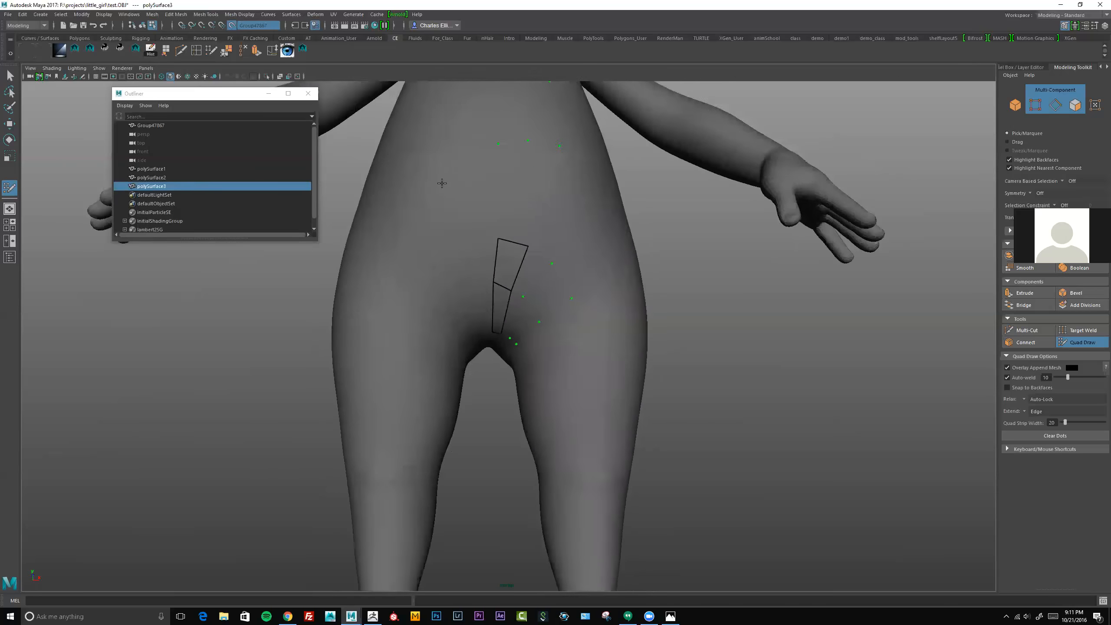
# Step: Fill the next quads up the belly between the centre line and the second column of dots
pyautogui.keyDown('alt'); pyautogui.moveTo(503, 188); pyautogui.dragTo(511, 217); pyautogui.keyUp('alt')
pyautogui.keyDown('shift'); pyautogui.click(511, 225); pyautogui.keyUp('shift')
pyautogui.keyDown('alt'); pyautogui.moveTo(471, 181); pyautogui.dragTo(519, 231); pyautogui.keyUp('alt')
pyautogui.keyDown('shift'); pyautogui.click(500, 212); pyautogui.keyUp('shift')
pyautogui.keyDown('alt'); pyautogui.moveTo(518, 139); pyautogui.dragTo(495, 216); pyautogui.keyUp('alt')
# Step: Undo the misshapen triangle on the upper belly and fill the remaining centre-strip quads up to the chest
pyautogui.keyDown('shift'); pyautogui.click(485, 237); pyautogui.keyUp('shift')
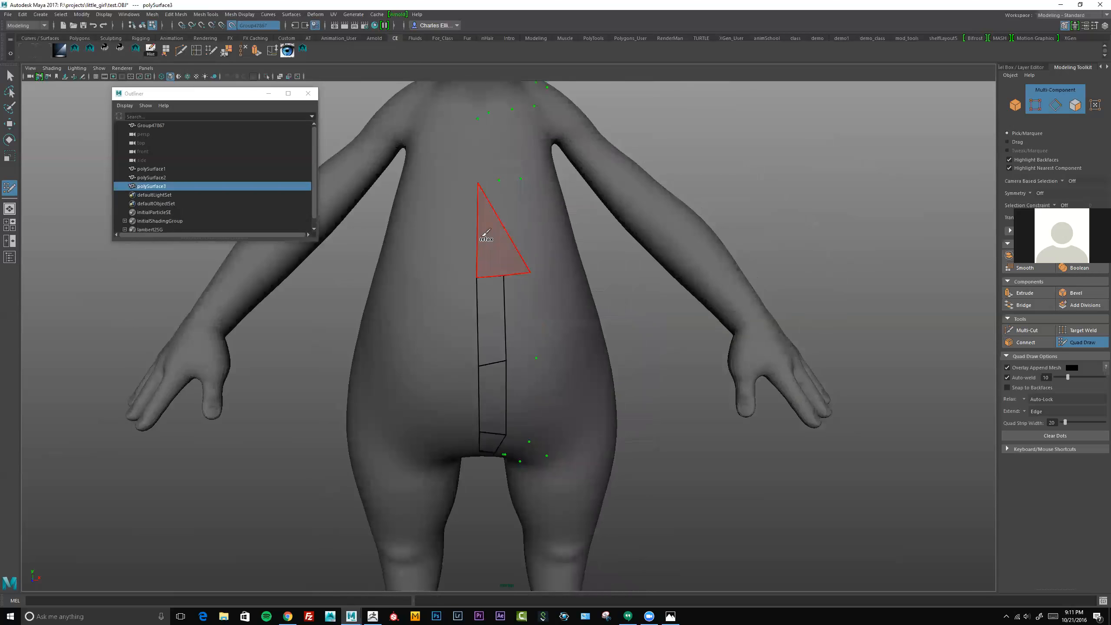
pyautogui.hotkey('ctrl', 'z')
pyautogui.keyDown('shift'); pyautogui.click(489, 221); pyautogui.keyUp('shift')
pyautogui.keyDown('alt'); pyautogui.moveTo(502, 162); pyautogui.dragTo(504, 210, button='middle'); pyautogui.keyUp('alt')
pyautogui.keyDown('shift'); pyautogui.click(488, 205); pyautogui.keyUp('shift')
pyautogui.keyDown('alt'); pyautogui.moveTo(487, 206); pyautogui.dragTo(518, 218); pyautogui.keyUp('alt')
pyautogui.keyDown('alt'); pyautogui.moveTo(473, 176); pyautogui.dragTo(495, 208); pyautogui.keyUp('alt')
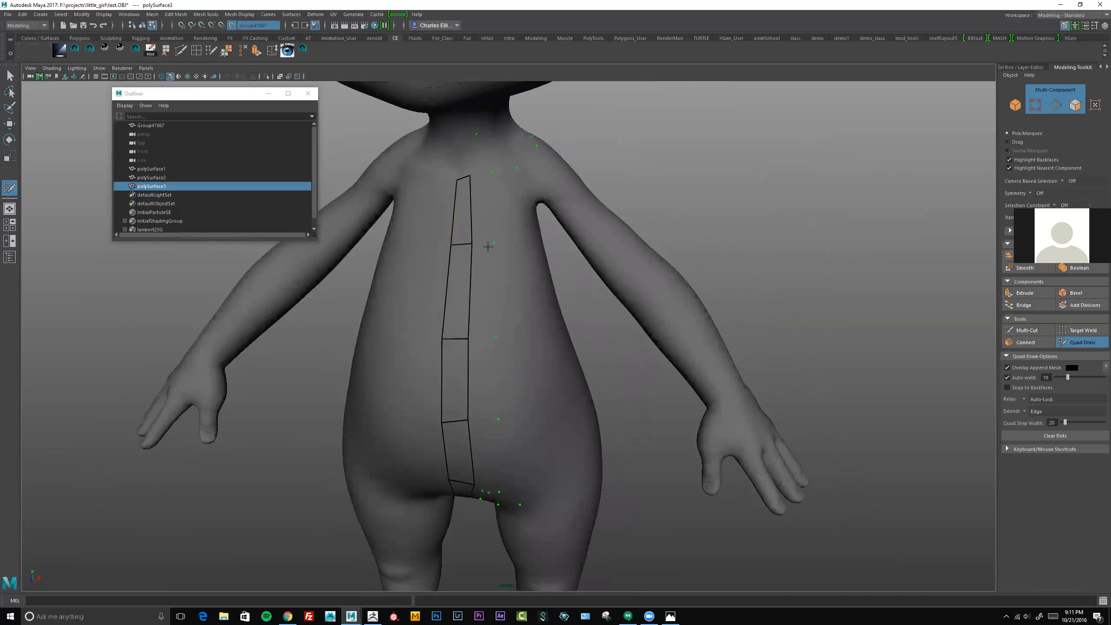
# Step: Exit Quad Draw to the Move tool and display the scene in wireframe
pyautogui.press('w')
pyautogui.keyDown('alt'); pyautogui.moveTo(493, 236); pyautogui.dragTo(472, 244); pyautogui.keyUp('alt')
pyautogui.press('4')
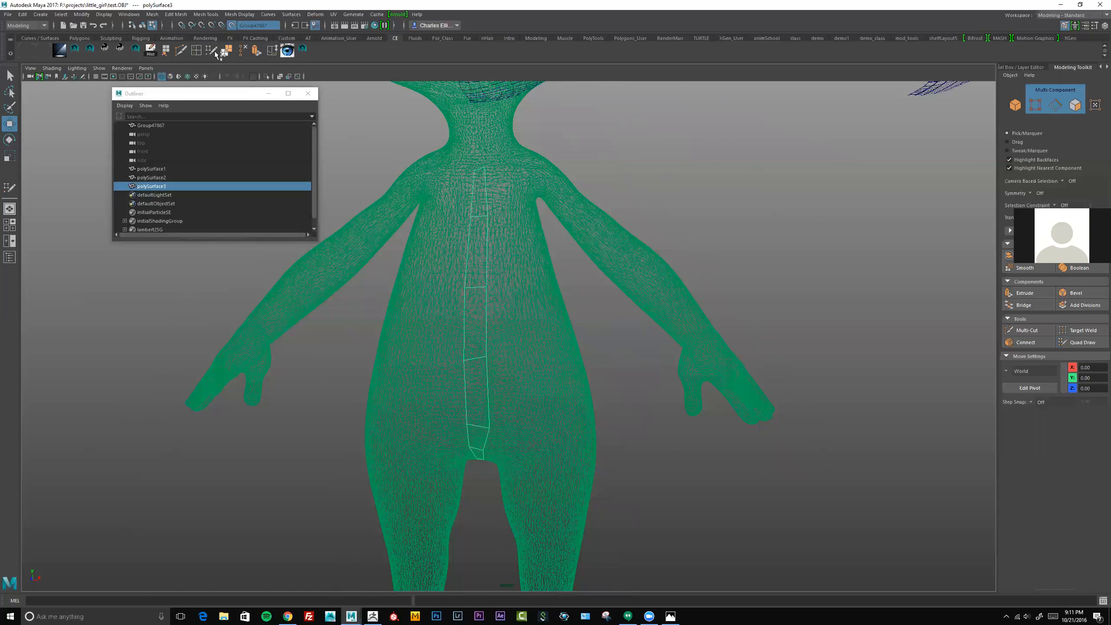
# Step: Open the Hypergraph connections for the new quad strip and delete its construction history
pyautogui.click(130, 14)
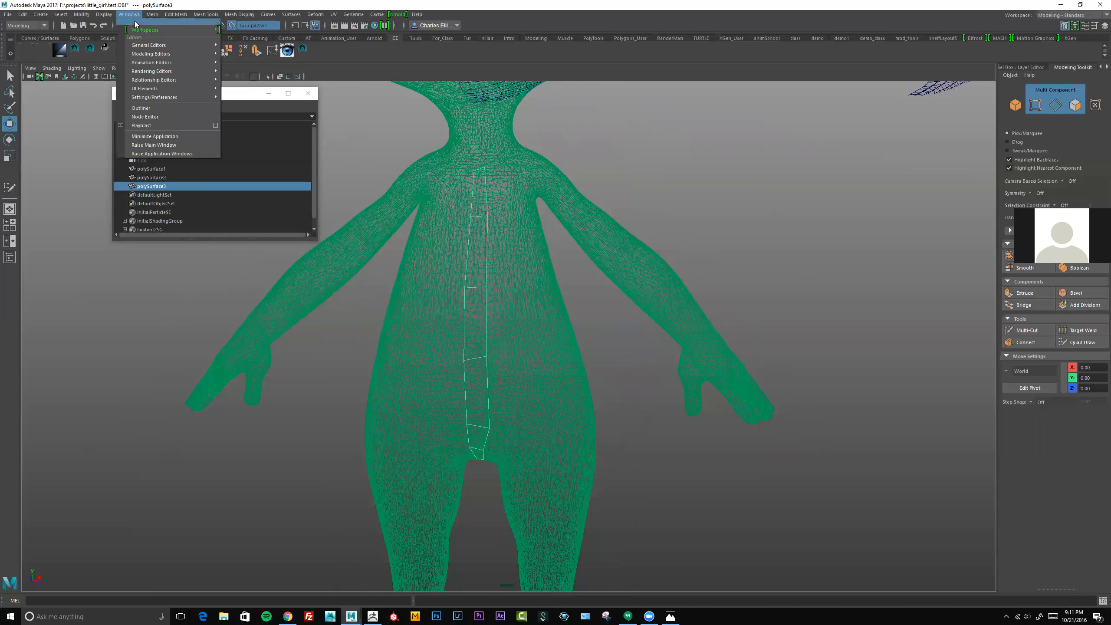
pyautogui.moveTo(152, 44)
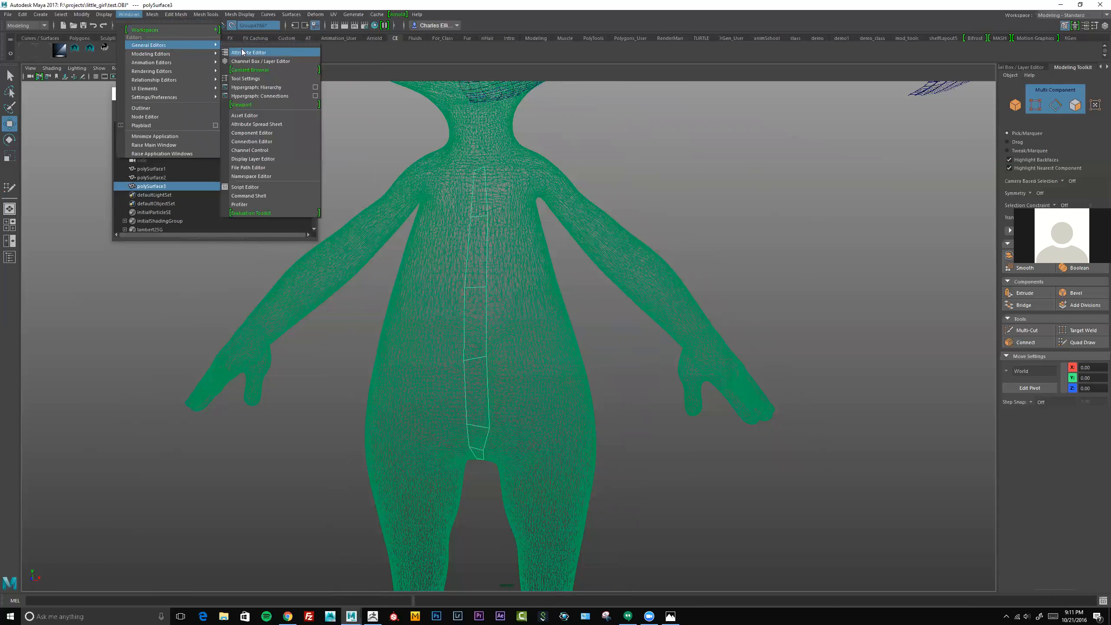
pyautogui.click(283, 97)
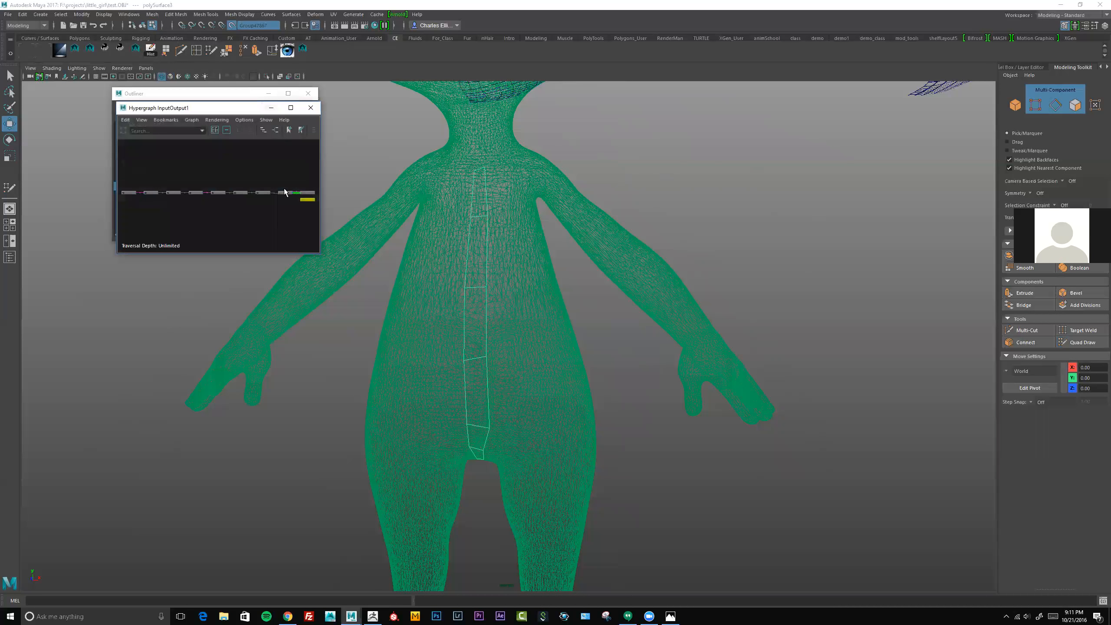
pyautogui.press('space')
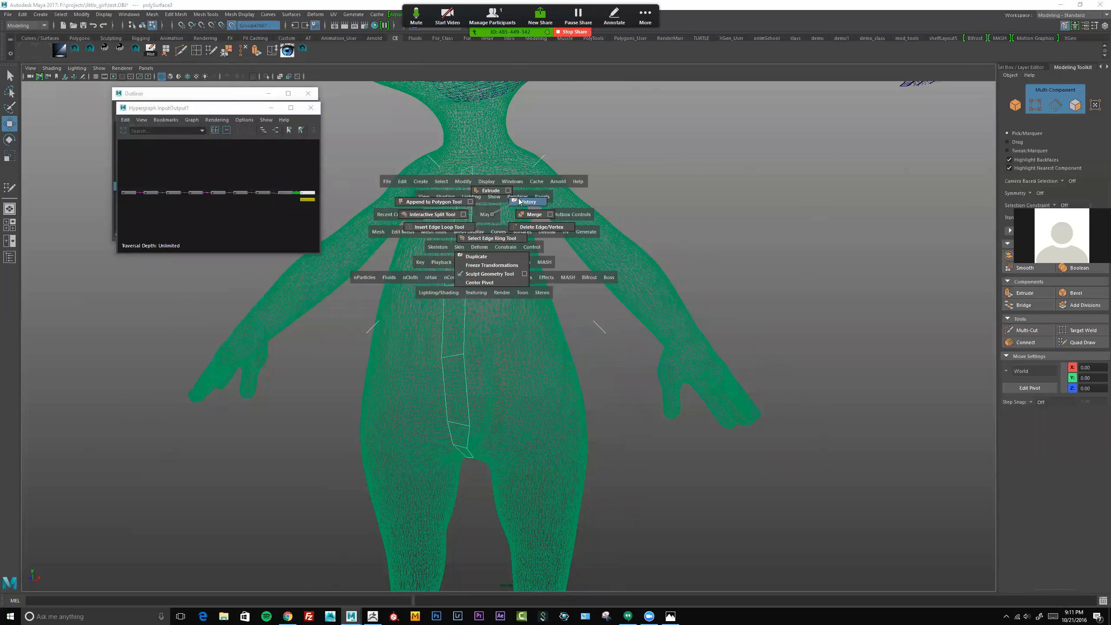
pyautogui.moveTo(491, 213); pyautogui.dragTo(519, 199)
pyautogui.scroll(3, 259, 185)
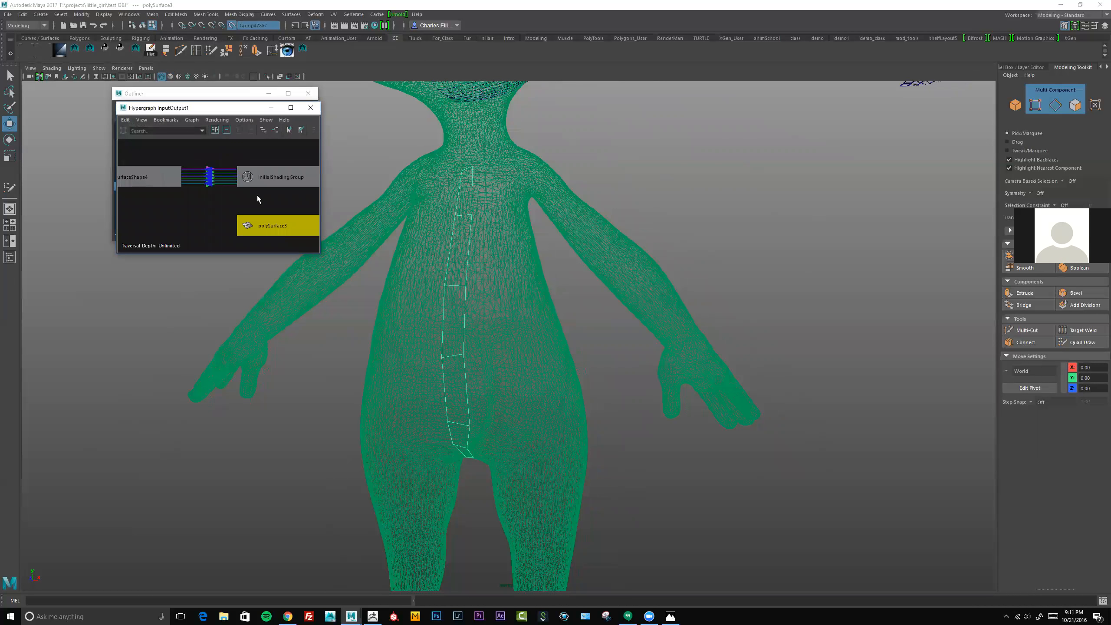
# Step: Inspect the links between polySurfaceShape4 and initialShadingGroup, and reselect the strip in object selection mode
pyautogui.moveTo(223, 193)
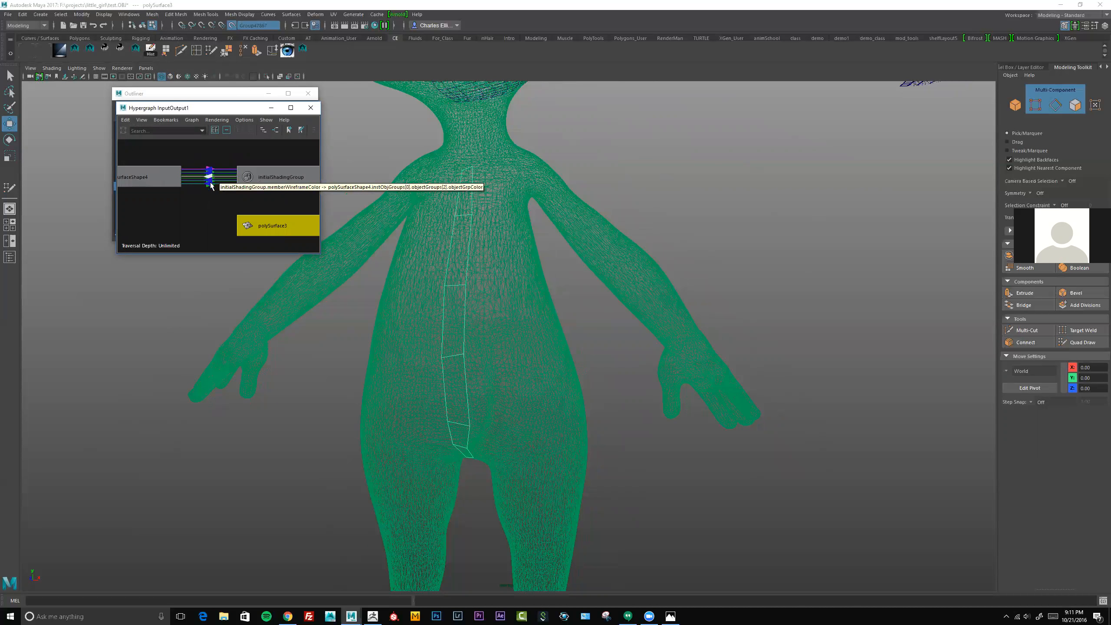
pyautogui.moveTo(211, 201); pyautogui.dragTo(211, 200)
pyautogui.keyDown('alt'); pyautogui.moveTo(218, 194); pyautogui.dragTo(182, 202, button='right'); pyautogui.keyUp('alt')
pyautogui.keyDown('alt'); pyautogui.moveTo(204, 200); pyautogui.dragTo(212, 201, button='middle'); pyautogui.keyUp('alt')
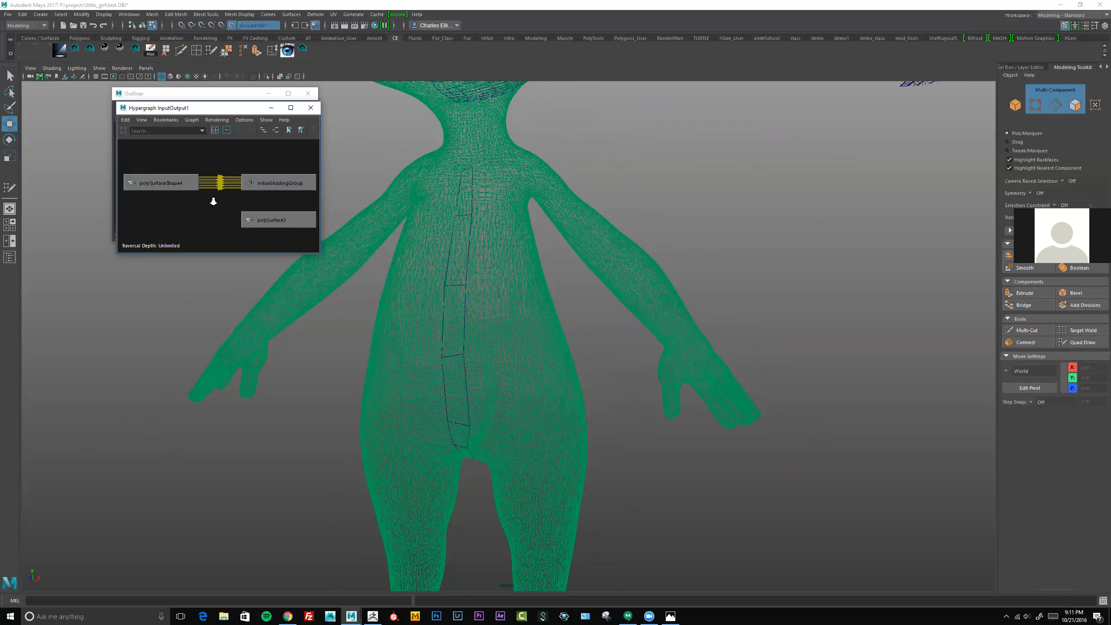
pyautogui.click(468, 232)
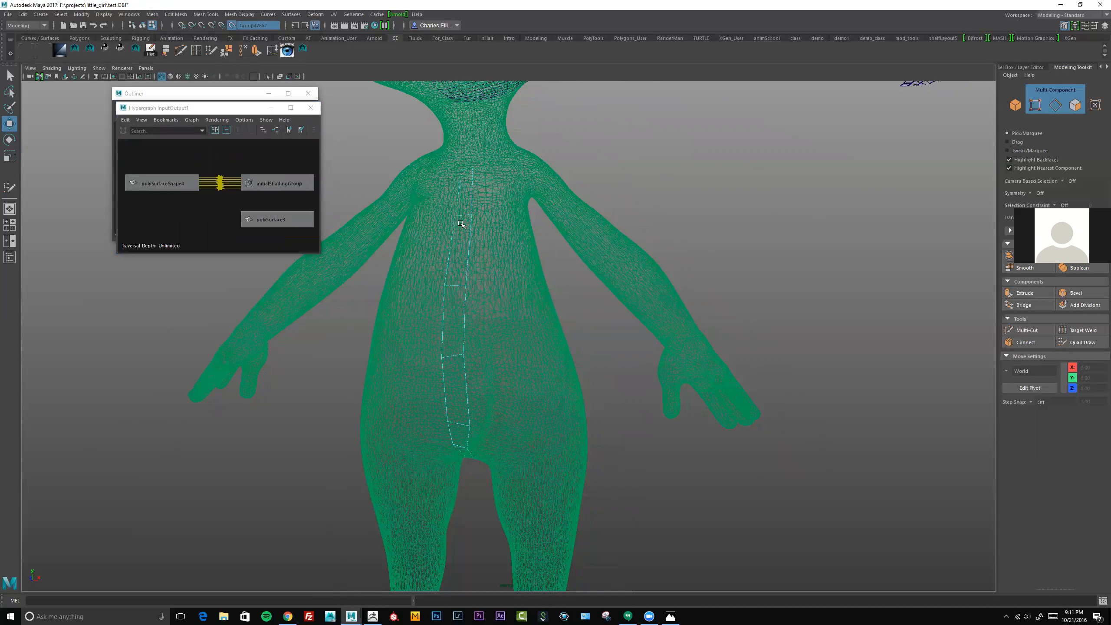
pyautogui.click(144, 26)
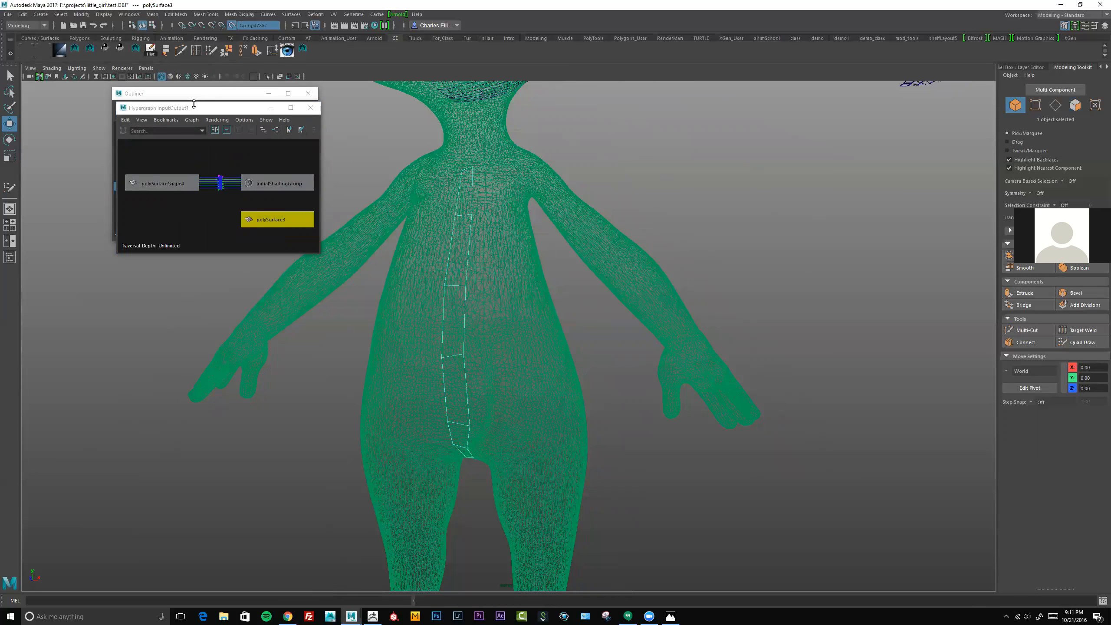
# Step: Regraph the strip, delete the connections between initialShadingGroup and polySurfaceShape4, and close the Hypergraph with the strip selected
pyautogui.click(276, 130)
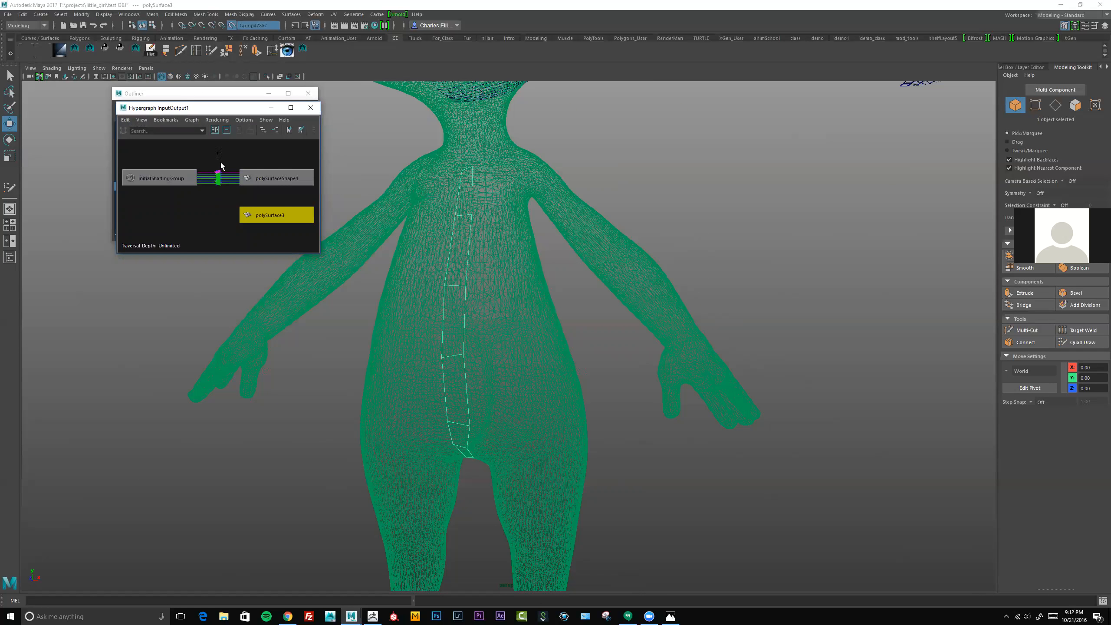
pyautogui.click(218, 186)
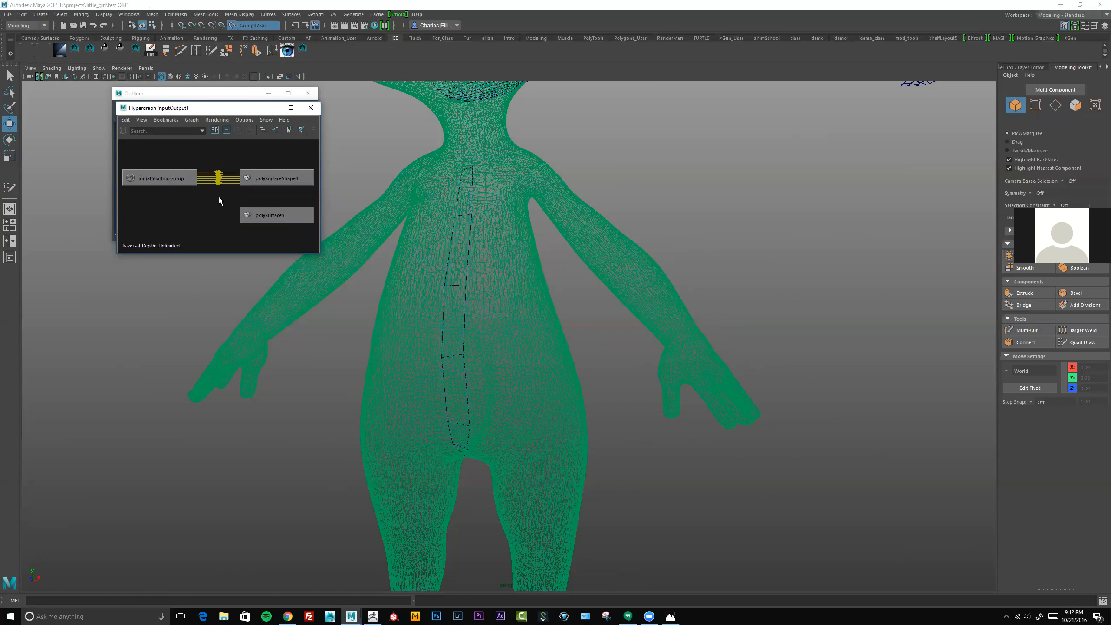
pyautogui.press('Delete')
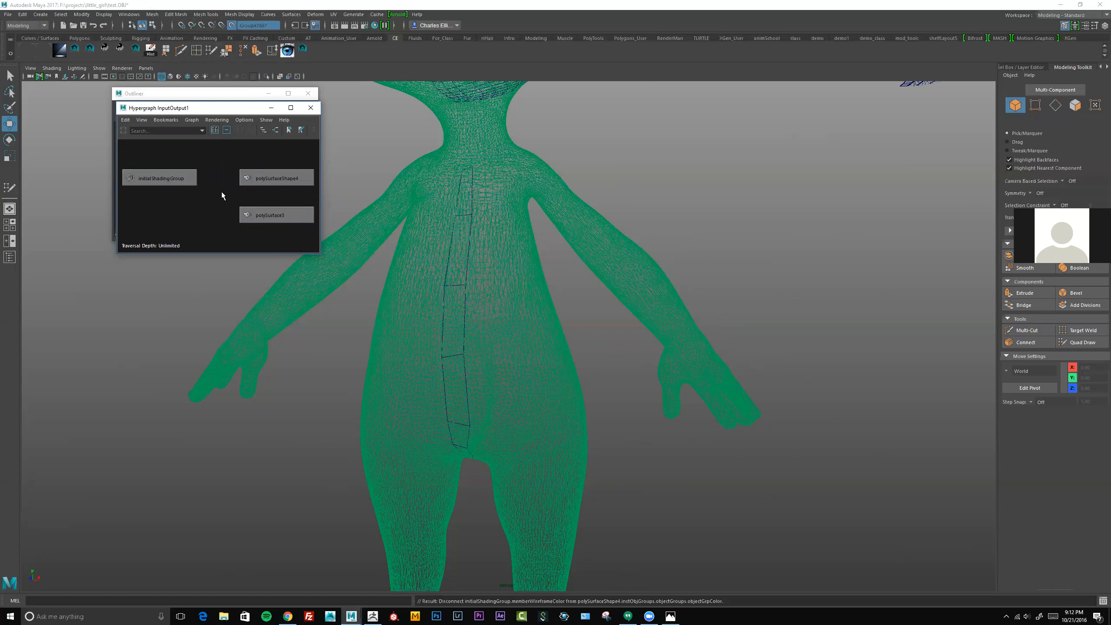
pyautogui.click(471, 198)
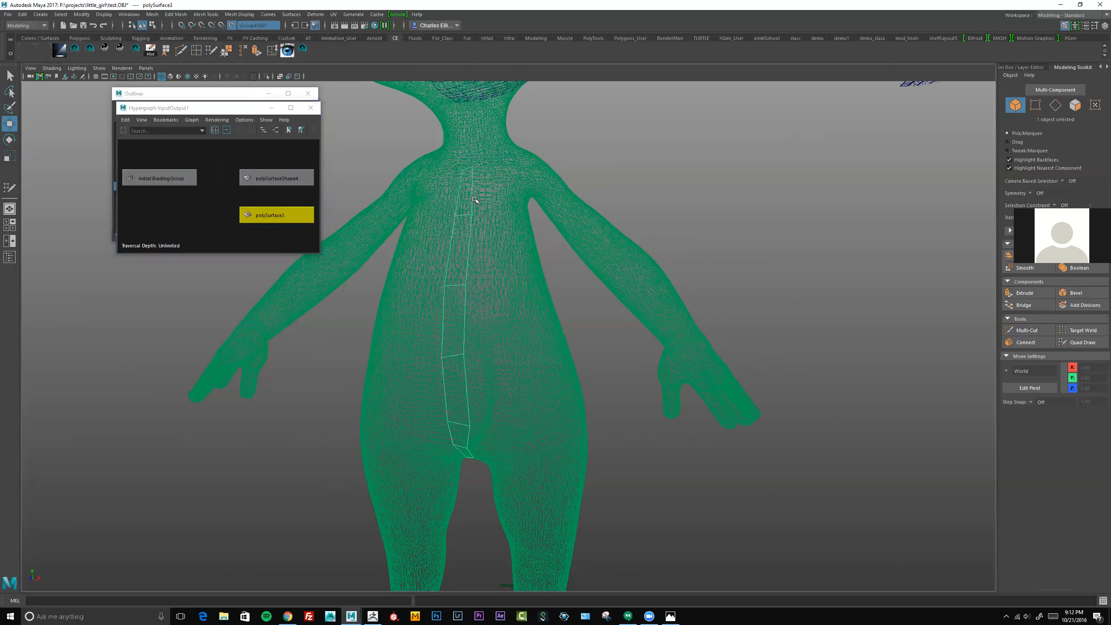
pyautogui.click(310, 109)
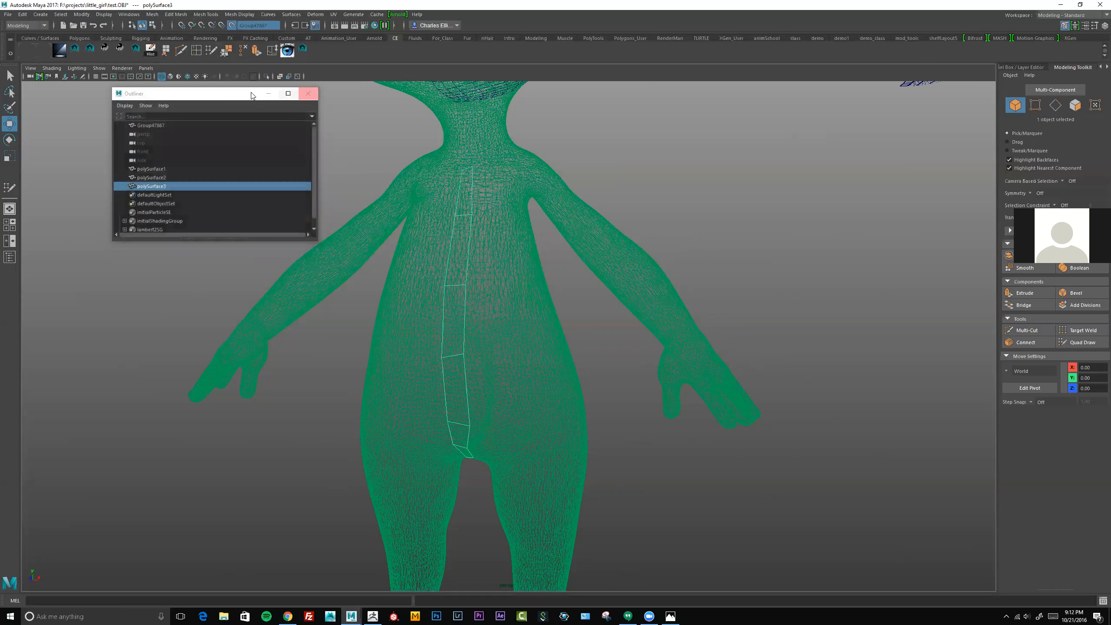
# Step: Isolate the strip, switch the viewport to shaded display, and bring the whole body back into view
pyautogui.click(265, 77)
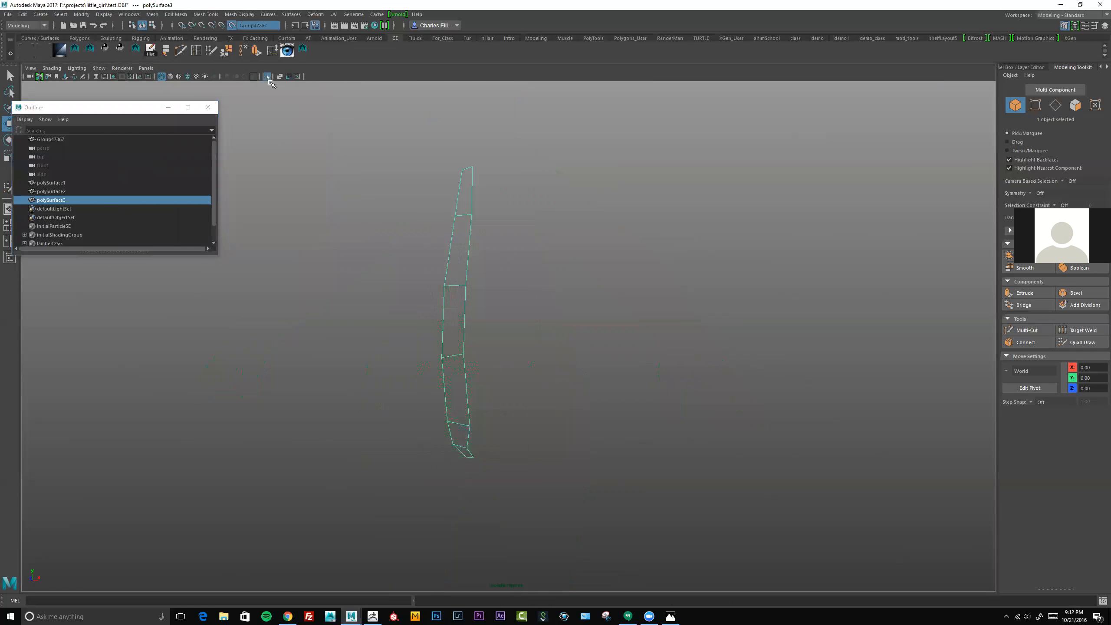
pyautogui.press('5')
pyautogui.click(427, 178)
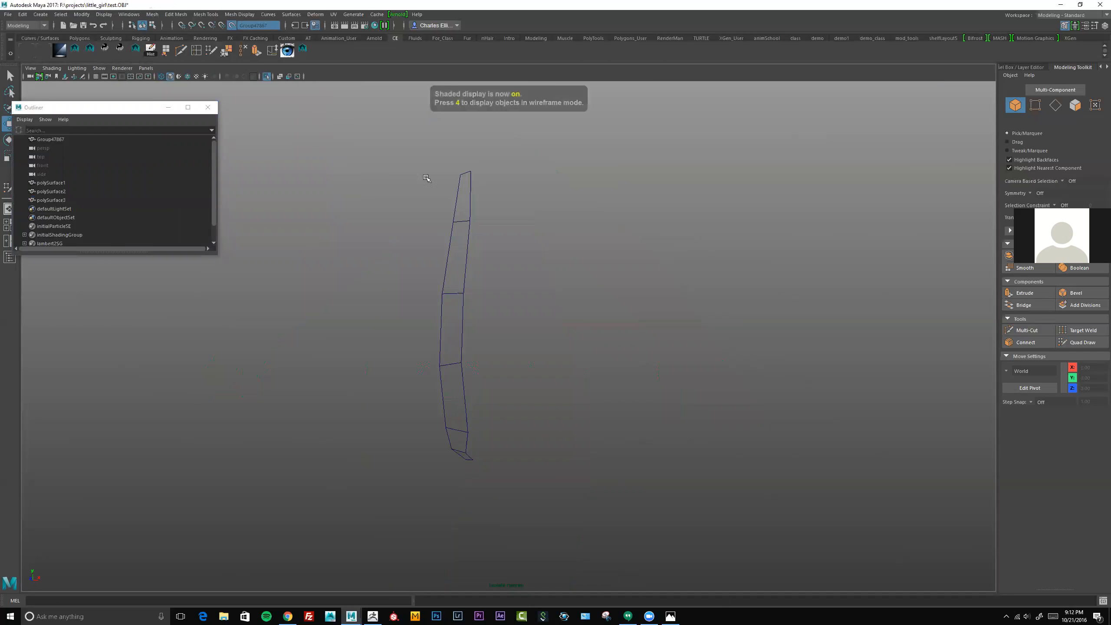
pyautogui.click(266, 76)
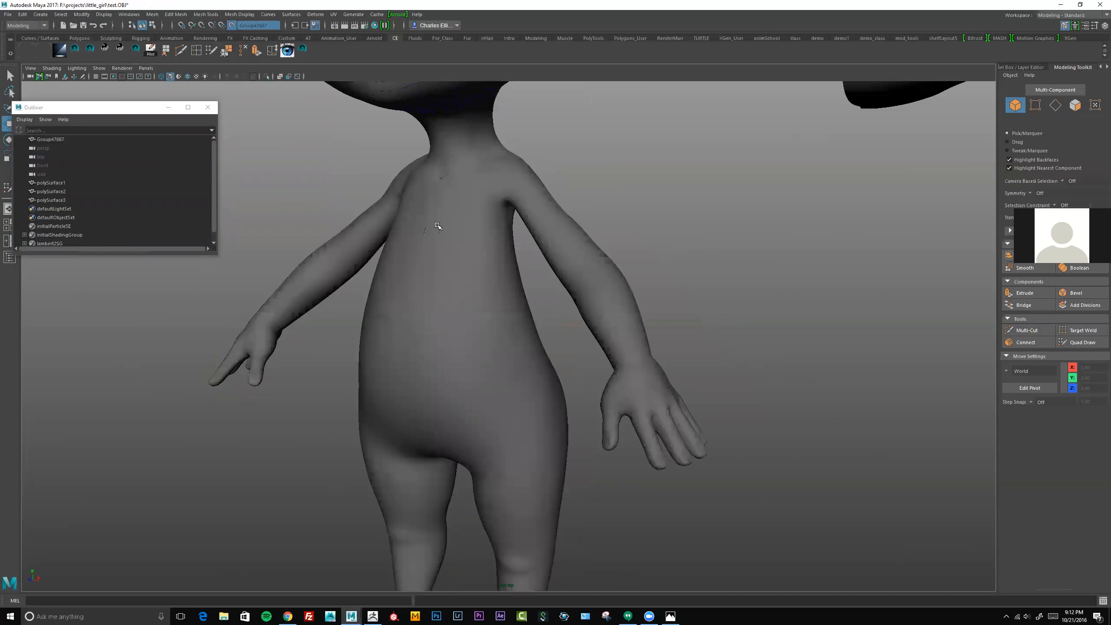
# Step: Isolate the strip once more to check its shaded display, and turn the isolation off again
pyautogui.click(448, 221)
pyautogui.click(266, 77)
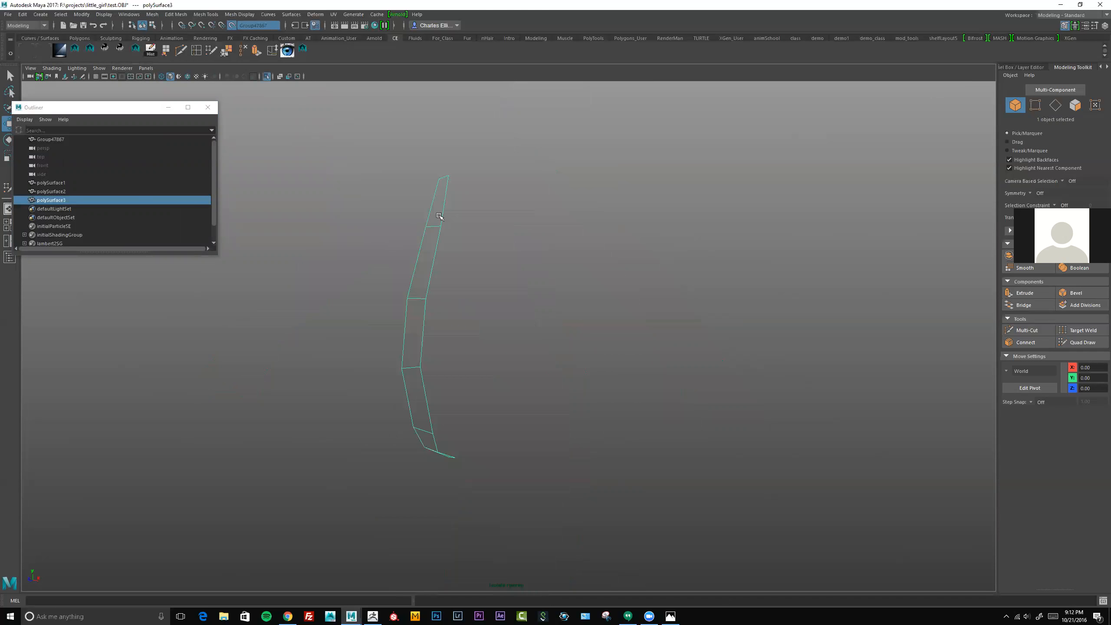
pyautogui.click(353, 216)
pyautogui.keyDown('alt'); pyautogui.moveTo(353, 216); pyautogui.dragTo(381, 191); pyautogui.keyUp('alt')
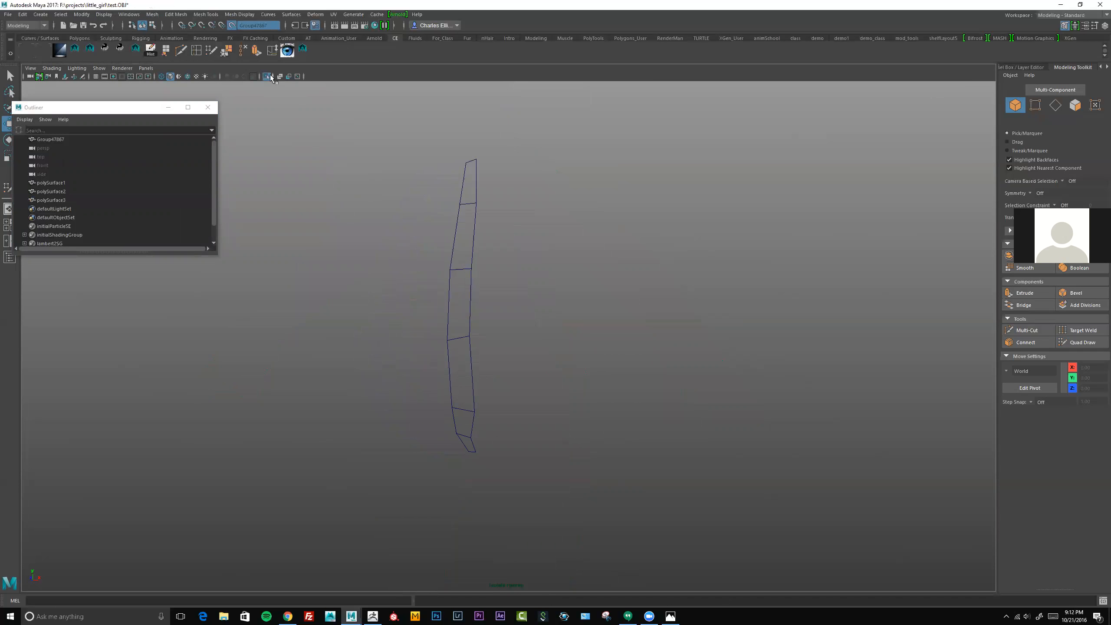
pyautogui.click(268, 76)
pyautogui.scroll(-2, 395, 150)
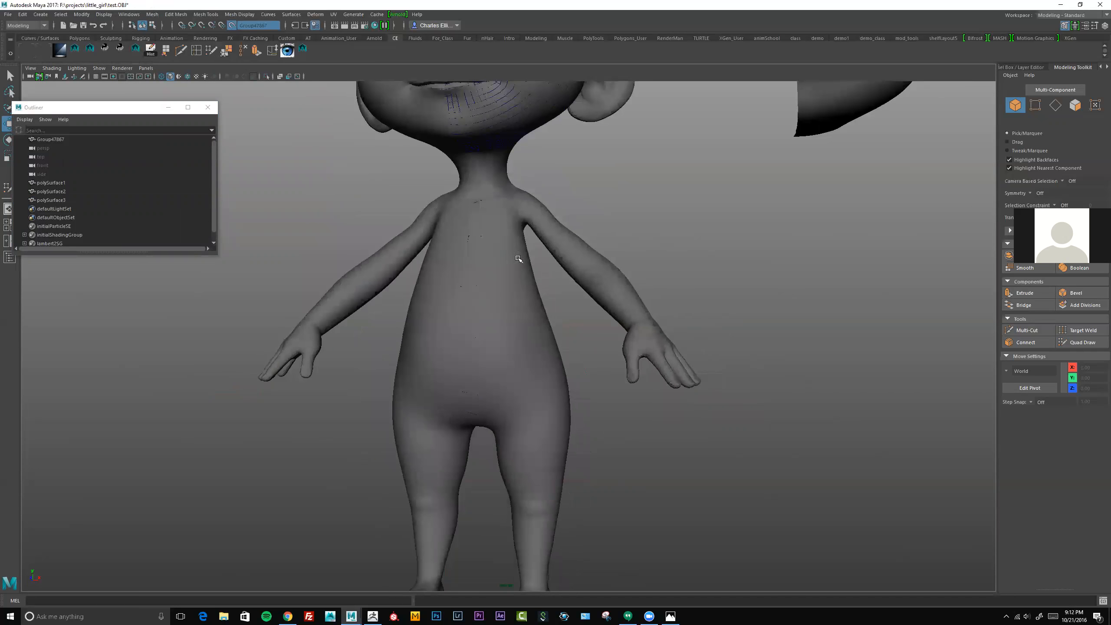
# Step: Resume Quad Draw on the selected strip and fill a second column of quads beside it from the chest down the belly
pyautogui.click(471, 235)
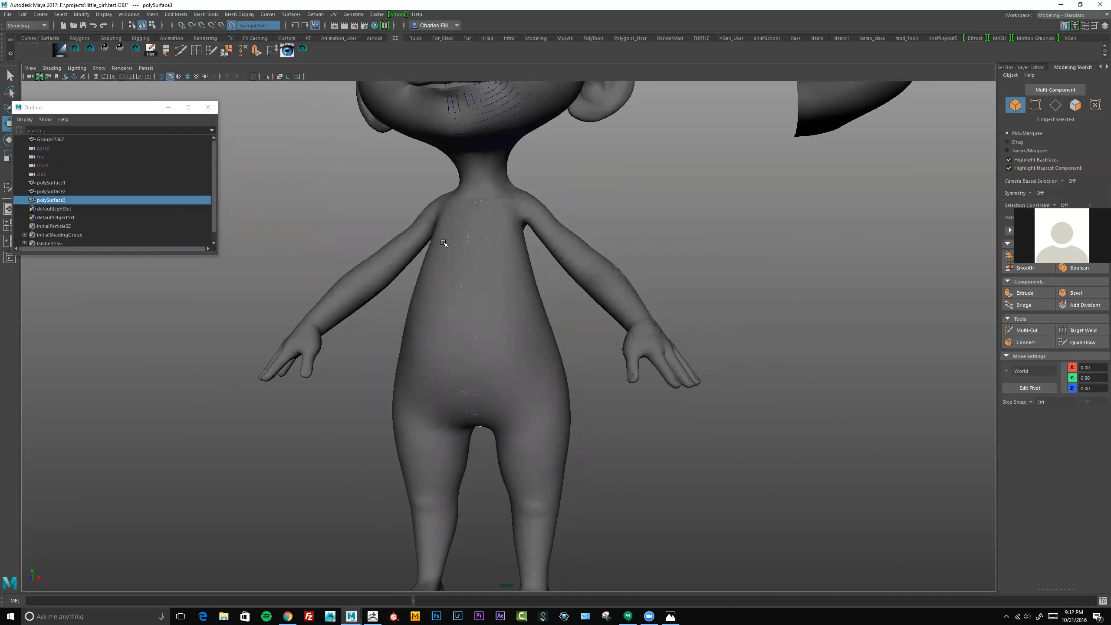
pyautogui.keyDown('alt'); pyautogui.moveTo(442, 243); pyautogui.dragTo(698, 269, button='right'); pyautogui.keyUp('alt')
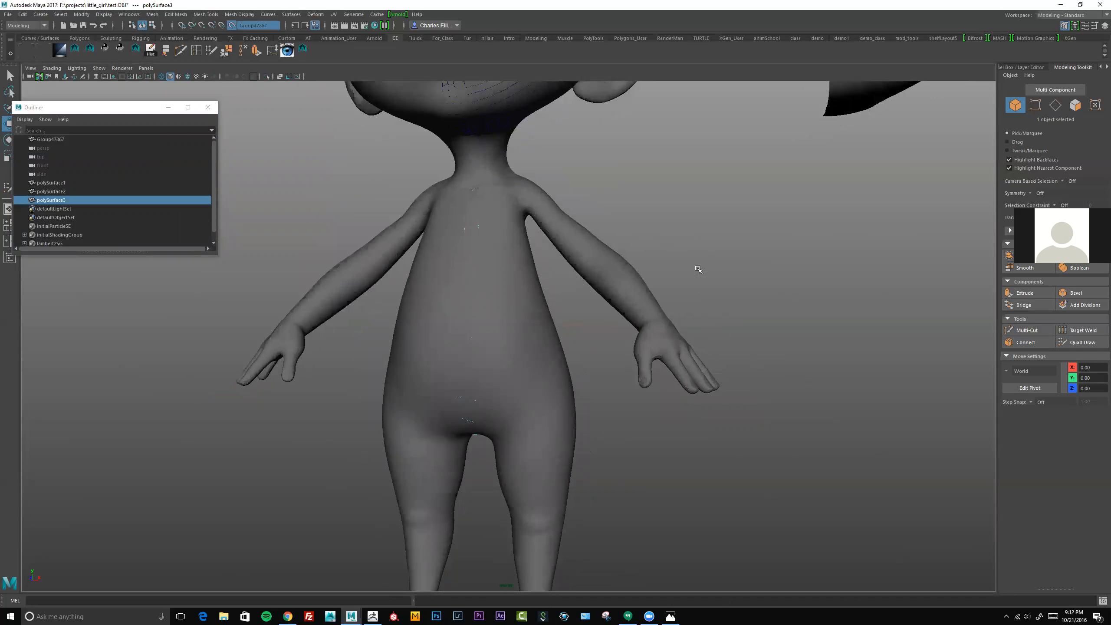
pyautogui.click(1081, 343)
pyautogui.scroll(2, 524, 189)
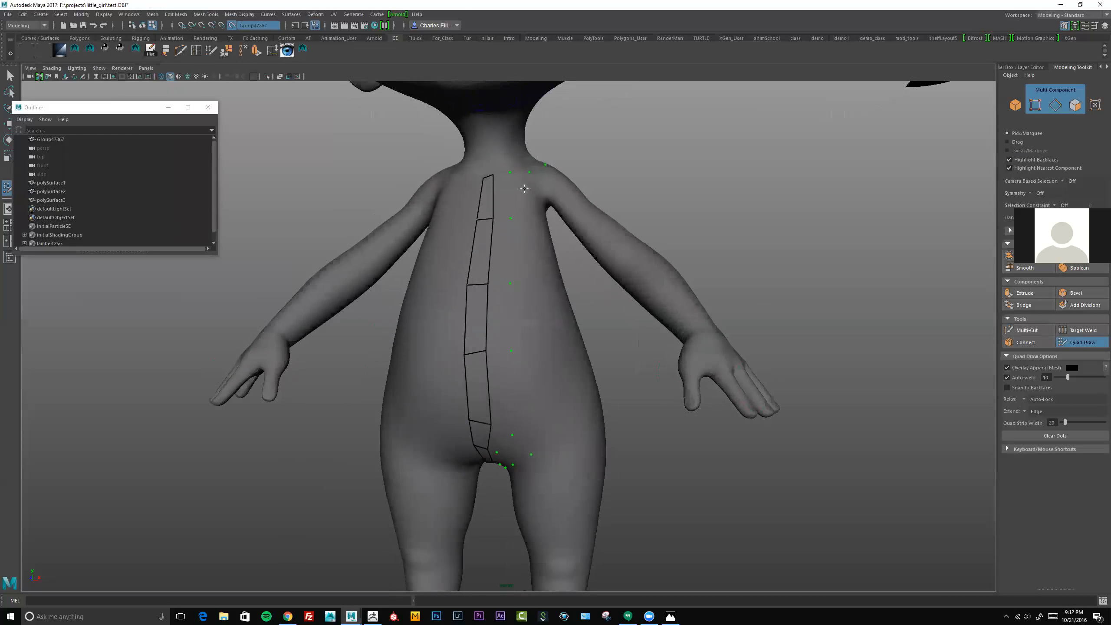
pyautogui.keyDown('alt'); pyautogui.moveTo(524, 188); pyautogui.dragTo(526, 199); pyautogui.keyUp('alt')
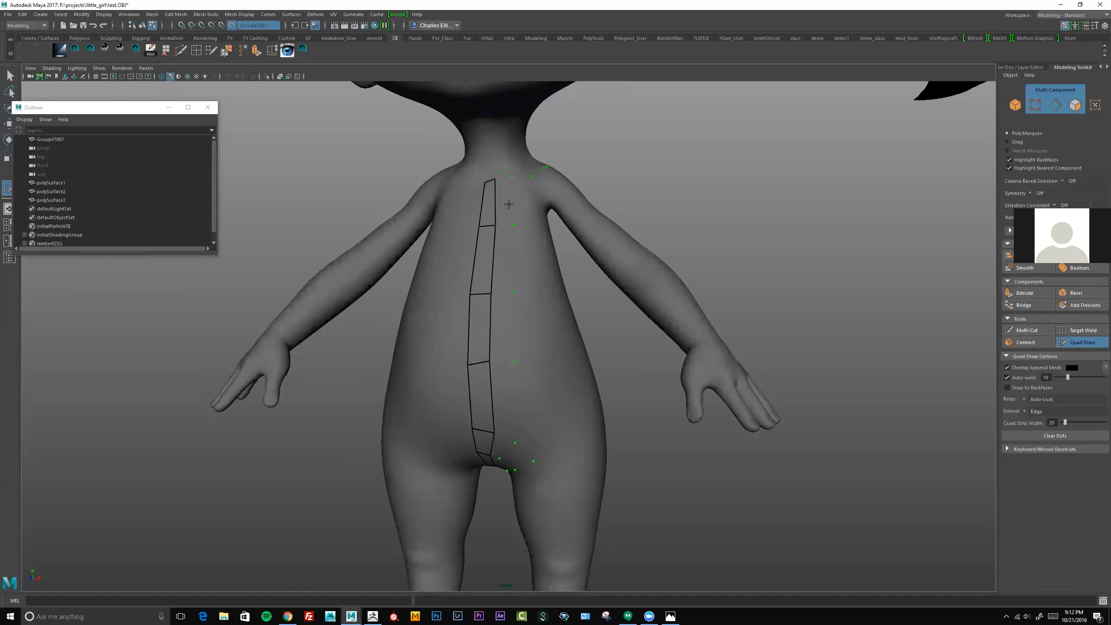
pyautogui.keyDown('shift'); pyautogui.click(504, 200); pyautogui.keyUp('shift')
pyautogui.keyDown('shift'); pyautogui.click(504, 256); pyautogui.keyUp('shift')
pyautogui.moveTo(527, 266)
pyautogui.keyDown('alt'); pyautogui.mouseDown()
pyautogui.moveTo(502, 265)
pyautogui.moveTo(566, 278)
pyautogui.moveTo(516, 246)
pyautogui.mouseUp(); pyautogui.keyUp('alt')
pyautogui.keyDown('shift'); pyautogui.click(506, 277); pyautogui.keyUp('shift')
pyautogui.keyDown('shift'); pyautogui.click(496, 237); pyautogui.keyUp('shift')
# Step: Undo the last crotch edit and fill the bottom quad of the second column at the crotch
pyautogui.scroll(1, 515, 290)
pyautogui.keyDown('alt'); pyautogui.moveTo(516, 289); pyautogui.dragTo(492, 301); pyautogui.keyUp('alt')
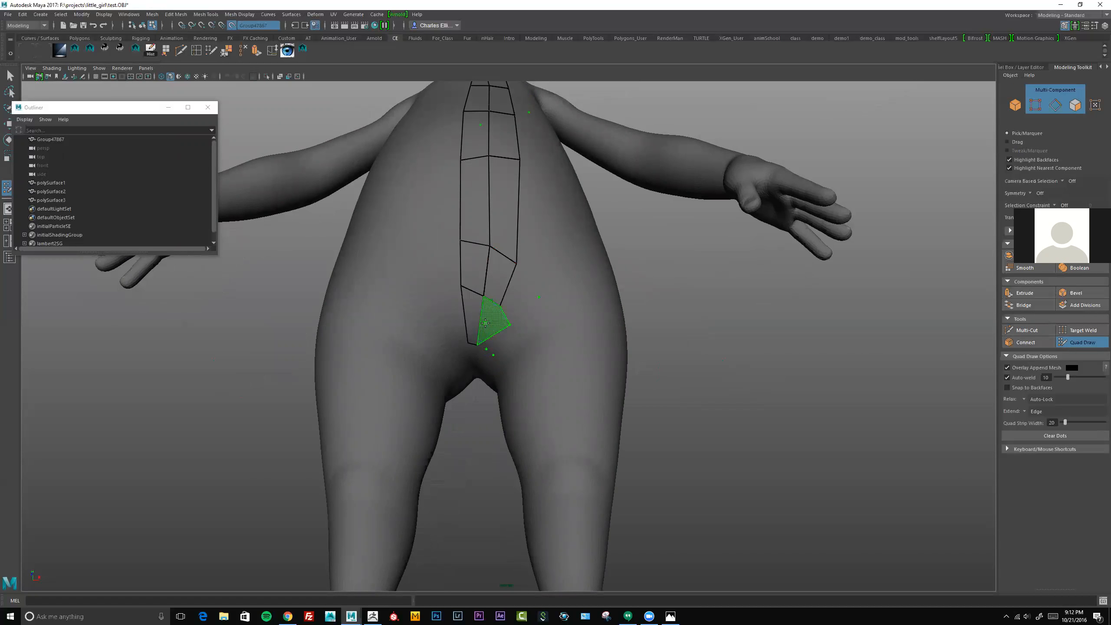
pyautogui.hotkey('ctrl', 'z')
pyautogui.scroll(3, 487, 324)
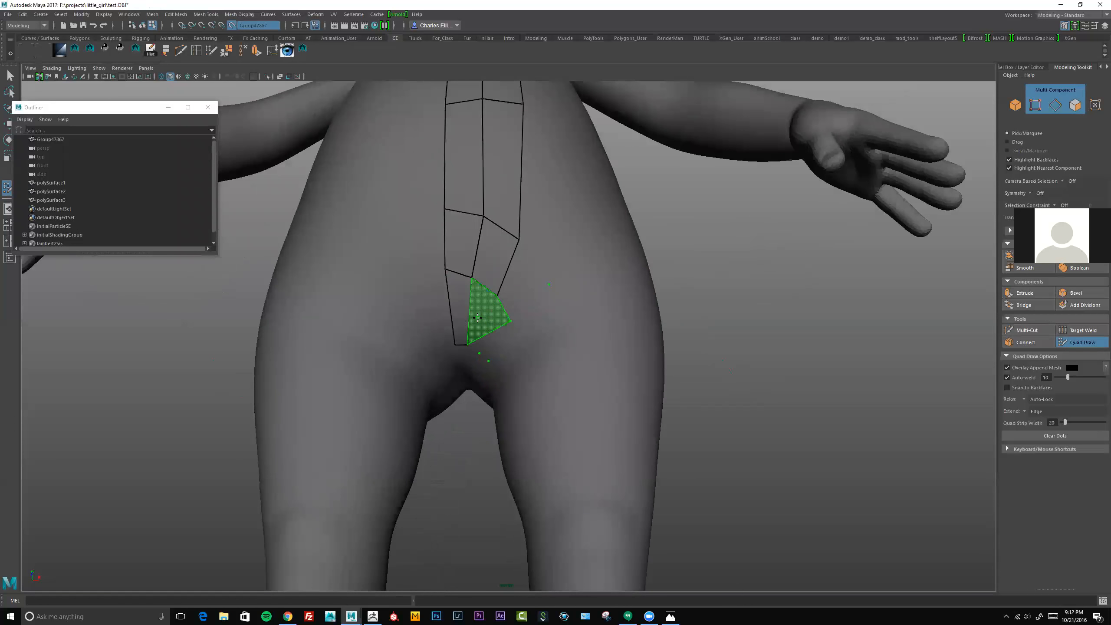
pyautogui.scroll(-5, 360, 229)
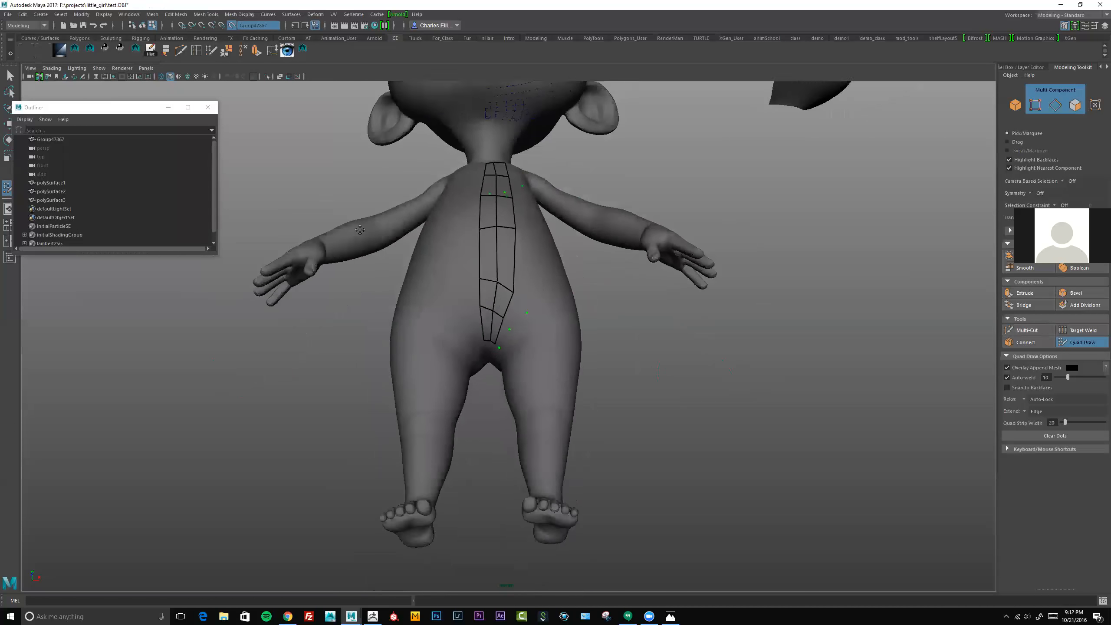
# Step: Fill a quad on top of the shoulder and another between the dots on the upper back
pyautogui.moveTo(360, 229)
pyautogui.keyDown('alt'); pyautogui.mouseDown()
pyautogui.moveTo(425, 258)
pyautogui.moveTo(483, 206)
pyautogui.moveTo(503, 227)
pyautogui.moveTo(520, 206)
pyautogui.moveTo(545, 228)
pyautogui.moveTo(531, 217)
pyautogui.moveTo(404, 208)
pyautogui.moveTo(470, 228)
pyautogui.moveTo(488, 253)
pyautogui.moveTo(537, 259)
pyautogui.moveTo(500, 262)
pyautogui.moveTo(483, 255)
pyautogui.moveTo(556, 257)
pyautogui.moveTo(549, 240)
pyautogui.mouseUp(); pyautogui.keyUp('alt')
pyautogui.scroll(3, 520, 207)
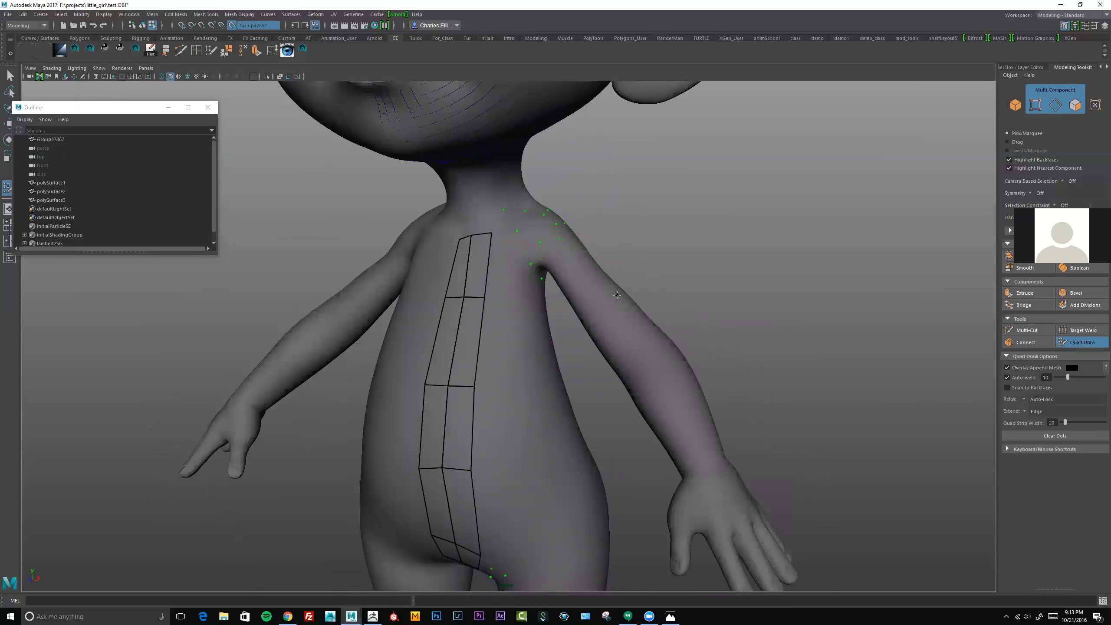
pyautogui.keyDown('alt'); pyautogui.moveTo(617, 296); pyautogui.dragTo(561, 239, button='right'); pyautogui.keyUp('alt')
pyautogui.keyDown('alt'); pyautogui.moveTo(554, 353); pyautogui.dragTo(709, 367); pyautogui.keyUp('alt')
pyautogui.scroll(5, 520, 179)
pyautogui.keyDown('alt'); pyautogui.moveTo(556, 245); pyautogui.dragTo(508, 216); pyautogui.keyUp('alt')
pyautogui.keyDown('shift'); pyautogui.click(487, 196); pyautogui.keyUp('shift')
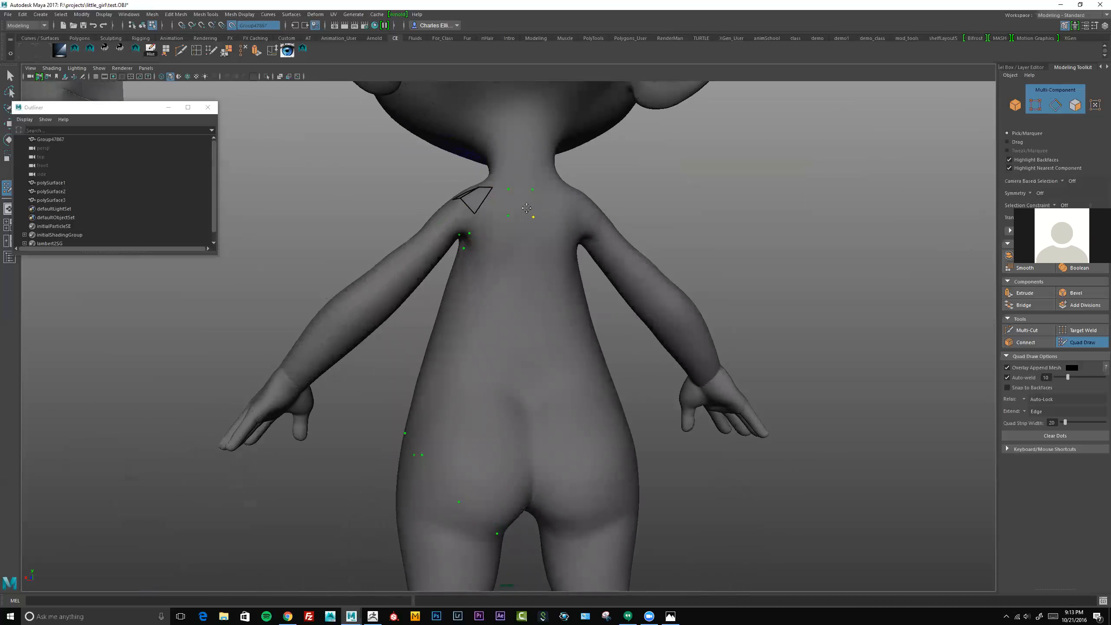
pyautogui.keyDown('shift'); pyautogui.click(517, 202); pyautogui.keyUp('shift')
pyautogui.moveTo(518, 202)
pyautogui.keyDown('alt'); pyautogui.mouseDown()
pyautogui.moveTo(503, 208)
pyautogui.moveTo(560, 218)
pyautogui.moveTo(507, 211)
pyautogui.mouseUp(); pyautogui.keyUp('alt')
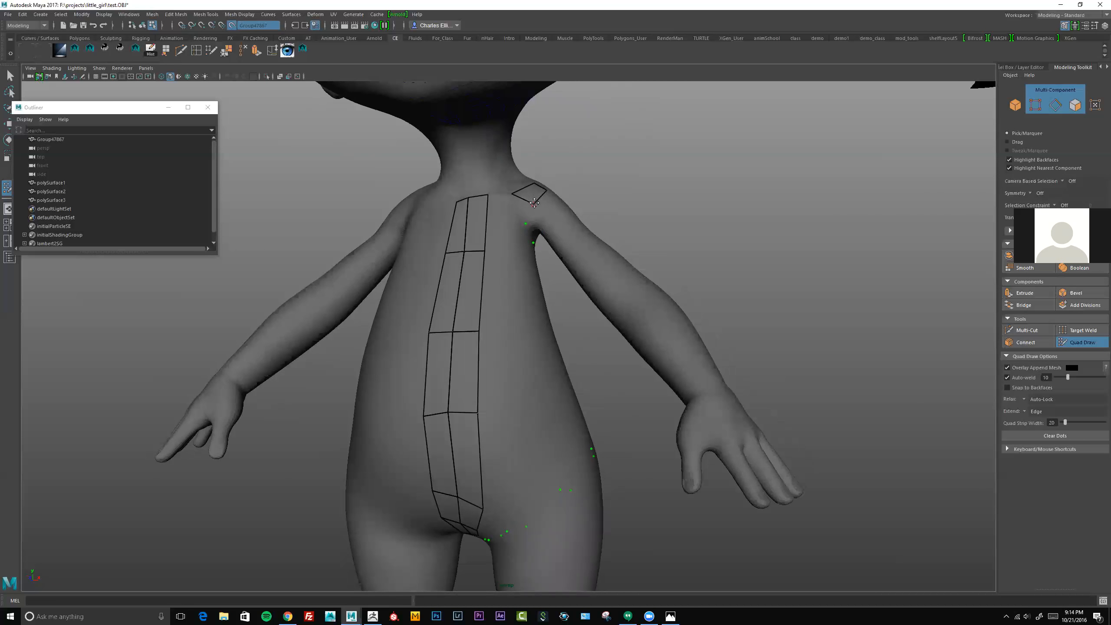
# Step: Fill the quads running from the front of the shoulder down to the armpit
pyautogui.keyDown('alt'); pyautogui.moveTo(529, 209); pyautogui.dragTo(509, 200); pyautogui.keyUp('alt')
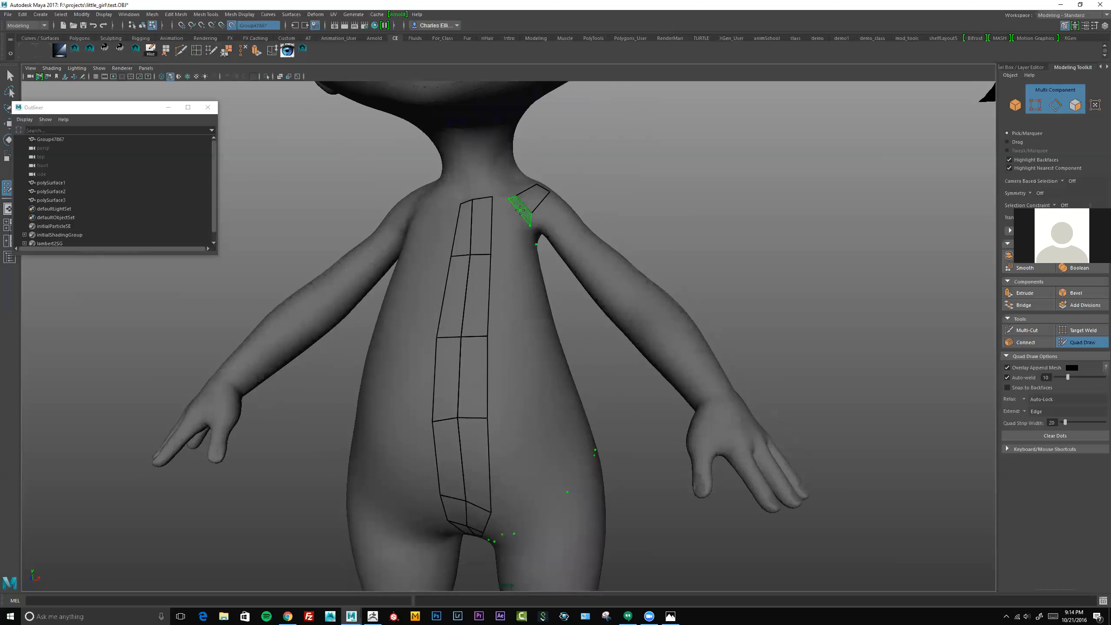
pyautogui.moveTo(521, 202)
pyautogui.keyDown('alt'); pyautogui.mouseDown()
pyautogui.moveTo(495, 210)
pyautogui.moveTo(503, 238)
pyautogui.mouseUp(); pyautogui.keyUp('alt')
pyautogui.keyDown('shift'); pyautogui.click(503, 216); pyautogui.keyUp('shift')
pyautogui.keyDown('alt'); pyautogui.moveTo(456, 265); pyautogui.dragTo(508, 201); pyautogui.keyUp('alt')
pyautogui.keyDown('shift'); pyautogui.click(494, 195); pyautogui.keyUp('shift')
# Step: Undo the accidental vertex tweak and fill the quads joining the shoulder and armpit around to the upper back
pyautogui.keyDown('alt'); pyautogui.moveTo(515, 187); pyautogui.dragTo(533, 234); pyautogui.keyUp('alt')
pyautogui.keyDown('shift'); pyautogui.click(474, 176); pyautogui.keyUp('shift')
pyautogui.keyDown('shift'); pyautogui.click(498, 196); pyautogui.keyUp('shift')
pyautogui.hotkey('ctrl', 'z')
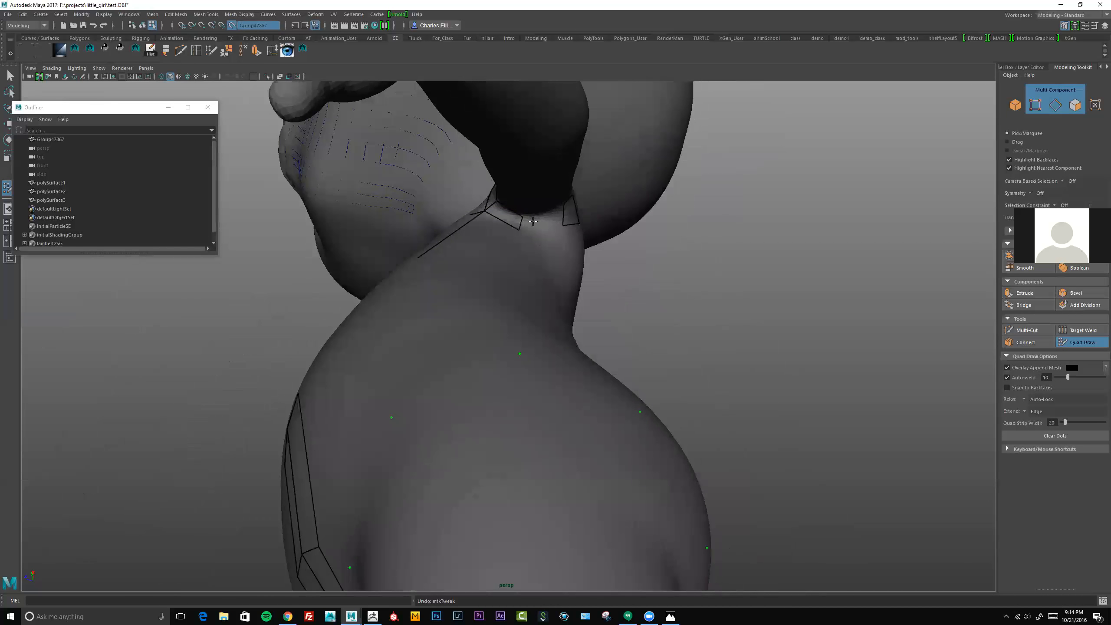
pyautogui.keyDown('alt'); pyautogui.moveTo(526, 210); pyautogui.dragTo(449, 237); pyautogui.keyUp('alt')
pyautogui.keyDown('shift'); pyautogui.click(556, 201); pyautogui.keyUp('shift')
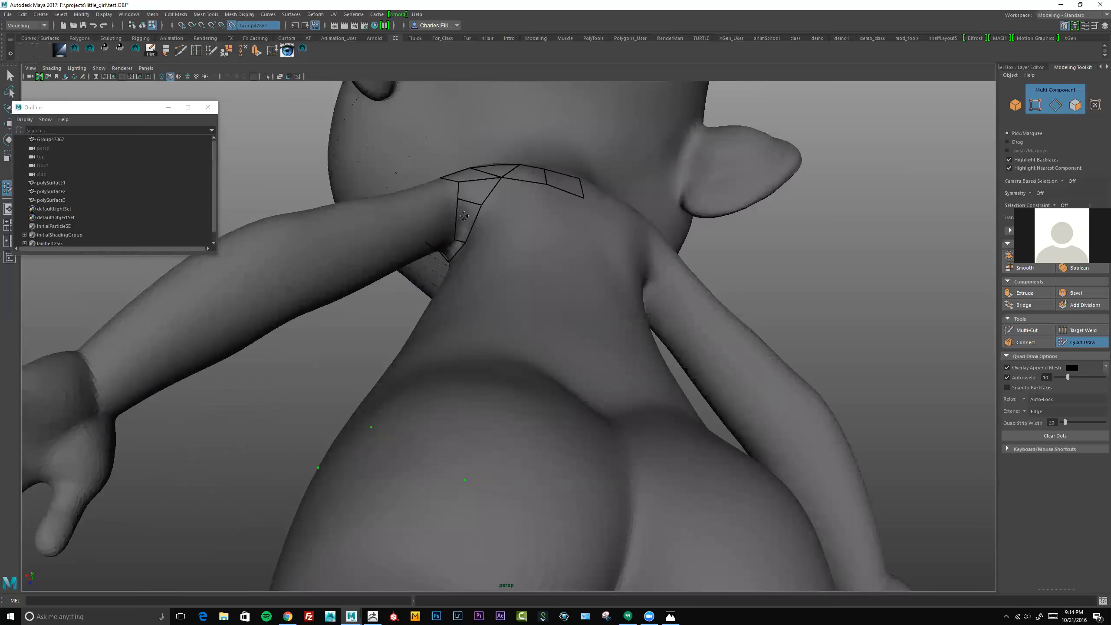
# Step: Fill the wide quads between the front columns and the side of the torso, from below the armpit to the hip
pyautogui.moveTo(456, 186)
pyautogui.keyDown('alt'); pyautogui.mouseDown()
pyautogui.moveTo(483, 166)
pyautogui.moveTo(549, 166)
pyautogui.moveTo(544, 186)
pyautogui.moveTo(565, 194)
pyautogui.moveTo(518, 248)
pyautogui.moveTo(539, 236)
pyautogui.moveTo(650, 268)
pyautogui.moveTo(565, 186)
pyautogui.moveTo(462, 254)
pyautogui.mouseUp(); pyautogui.keyUp('alt')
pyautogui.keyDown('shift'); pyautogui.click(448, 212); pyautogui.keyUp('shift')
pyautogui.moveTo(448, 212)
pyautogui.keyDown('alt'); pyautogui.mouseDown()
pyautogui.moveTo(492, 285)
pyautogui.moveTo(468, 257)
pyautogui.moveTo(489, 235)
pyautogui.moveTo(476, 263)
pyautogui.moveTo(488, 273)
pyautogui.mouseUp(); pyautogui.keyUp('alt')
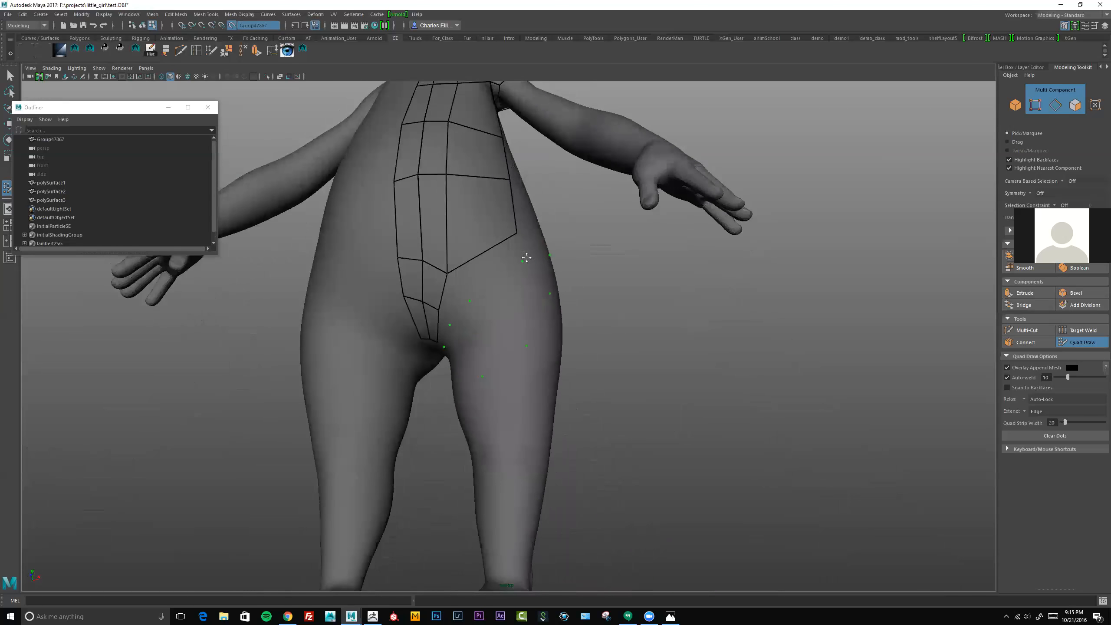
pyautogui.keyDown('alt'); pyautogui.moveTo(539, 300); pyautogui.dragTo(499, 281, button='right'); pyautogui.keyUp('alt')
pyautogui.moveTo(500, 280)
pyautogui.keyDown('alt'); pyautogui.mouseDown()
pyautogui.moveTo(399, 301)
pyautogui.moveTo(504, 280)
pyautogui.moveTo(486, 287)
pyautogui.mouseUp(); pyautogui.keyUp('alt')
pyautogui.scroll(2, 520, 316)
pyautogui.keyDown('alt'); pyautogui.moveTo(486, 288); pyautogui.dragTo(466, 264); pyautogui.keyUp('alt')
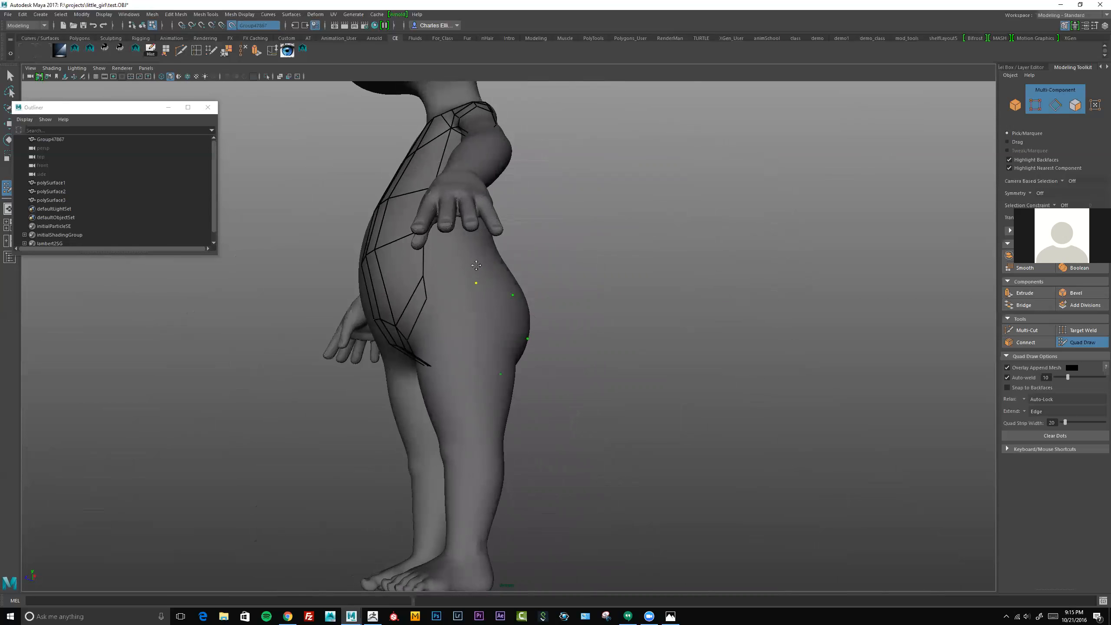
# Step: Fill the quads of the hip band between the side of the hip and the dots on the buttock
pyautogui.moveTo(449, 276)
pyautogui.keyDown('alt'); pyautogui.mouseDown()
pyautogui.moveTo(491, 285)
pyautogui.moveTo(476, 302)
pyautogui.moveTo(502, 338)
pyautogui.moveTo(503, 306)
pyautogui.moveTo(518, 324)
pyautogui.moveTo(505, 290)
pyautogui.moveTo(519, 268)
pyautogui.moveTo(538, 276)
pyautogui.moveTo(397, 228)
pyautogui.moveTo(523, 239)
pyautogui.moveTo(381, 236)
pyautogui.mouseUp(); pyautogui.keyUp('alt')
pyautogui.keyDown('shift'); pyautogui.click(486, 303); pyautogui.keyUp('shift')
pyautogui.keyDown('shift'); pyautogui.click(541, 277); pyautogui.keyUp('shift')
pyautogui.scroll(-2, 523, 238)
pyautogui.scroll(2, 504, 236)
# Step: Place a dot below the armpit and fill the quads down the side of the torso to the hip
pyautogui.keyDown('alt'); pyautogui.moveTo(504, 235); pyautogui.dragTo(499, 184); pyautogui.keyUp('alt')
pyautogui.click(490, 191)
pyautogui.keyDown('shift'); pyautogui.click(482, 183); pyautogui.keyUp('shift')
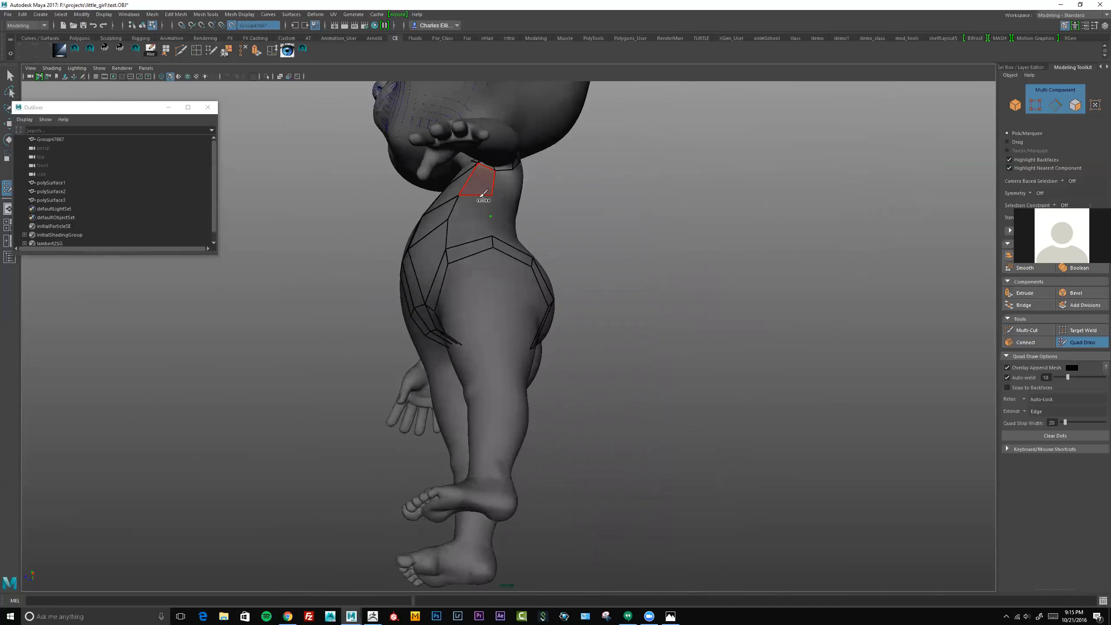
pyautogui.keyDown('shift'); pyautogui.click(473, 204); pyautogui.keyUp('shift')
pyautogui.moveTo(523, 231)
pyautogui.keyDown('alt'); pyautogui.mouseDown()
pyautogui.moveTo(457, 227)
pyautogui.moveTo(504, 196)
pyautogui.mouseUp(); pyautogui.keyUp('alt')
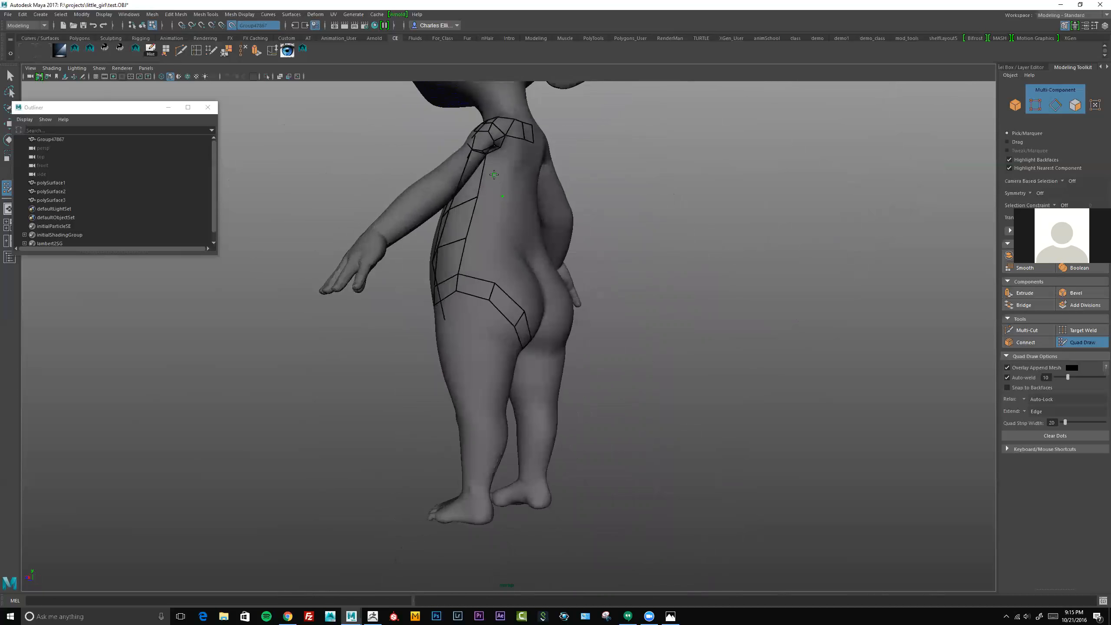
pyautogui.keyDown('shift'); pyautogui.click(488, 221); pyautogui.keyUp('shift')
pyautogui.moveTo(488, 221)
pyautogui.keyDown('alt'); pyautogui.mouseDown()
pyautogui.moveTo(372, 181)
pyautogui.moveTo(540, 226)
pyautogui.moveTo(451, 144)
pyautogui.mouseUp(); pyautogui.keyUp('alt')
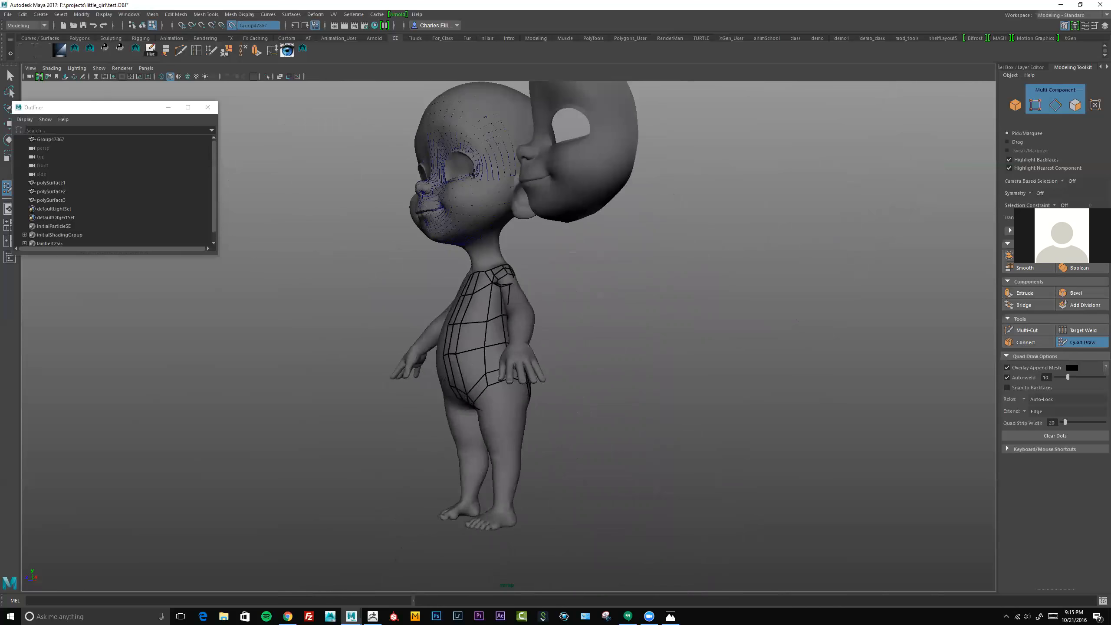
# Step: Place a dot on the upper back and fill the quads between the side column and the spine, down to mid-back
pyautogui.keyDown('alt'); pyautogui.moveTo(545, 234); pyautogui.dragTo(418, 230); pyautogui.keyUp('alt')
pyautogui.keyDown('alt'); pyautogui.moveTo(538, 272); pyautogui.dragTo(656, 320, button='right'); pyautogui.keyUp('alt')
pyautogui.moveTo(542, 261)
pyautogui.keyDown('alt'); pyautogui.mouseDown()
pyautogui.moveTo(516, 258)
pyautogui.moveTo(536, 260)
pyautogui.mouseUp(); pyautogui.keyUp('alt')
pyautogui.click(519, 262)
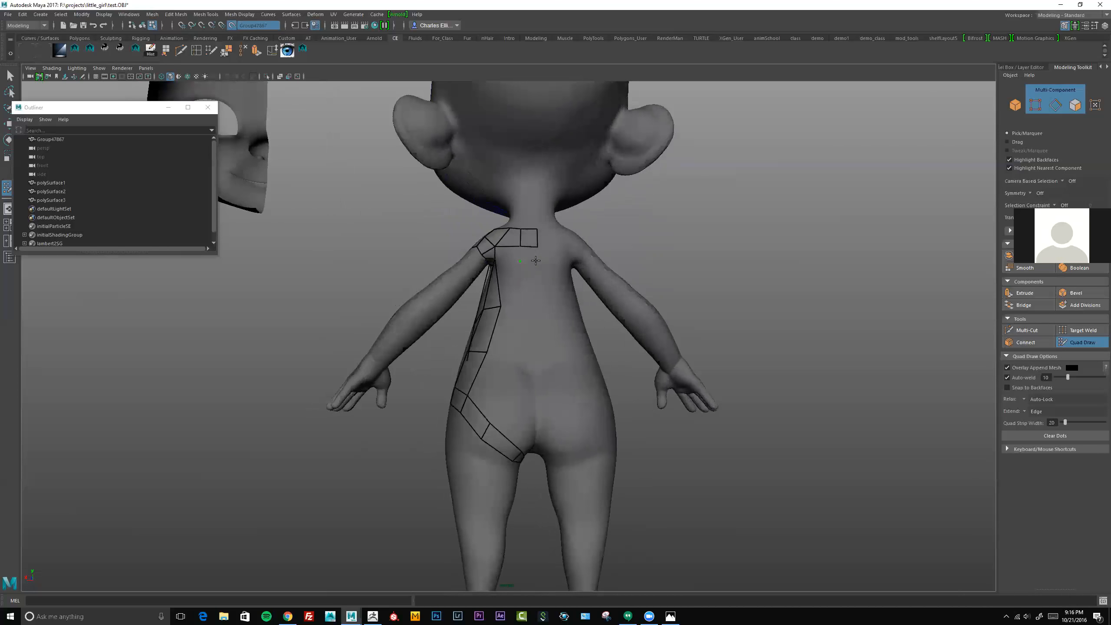
pyautogui.keyDown('shift'); pyautogui.click(509, 254); pyautogui.keyUp('shift')
pyautogui.keyDown('alt'); pyautogui.moveTo(515, 297); pyautogui.dragTo(531, 304, button='right'); pyautogui.keyUp('alt')
pyautogui.keyDown('alt'); pyautogui.moveTo(531, 304); pyautogui.dragTo(521, 303); pyautogui.keyUp('alt')
pyautogui.keyDown('shift'); pyautogui.click(527, 284); pyautogui.keyUp('shift')
pyautogui.keyDown('shift'); pyautogui.click(515, 288); pyautogui.keyUp('shift')
pyautogui.keyDown('alt'); pyautogui.moveTo(522, 346); pyautogui.dragTo(518, 341); pyautogui.keyUp('alt')
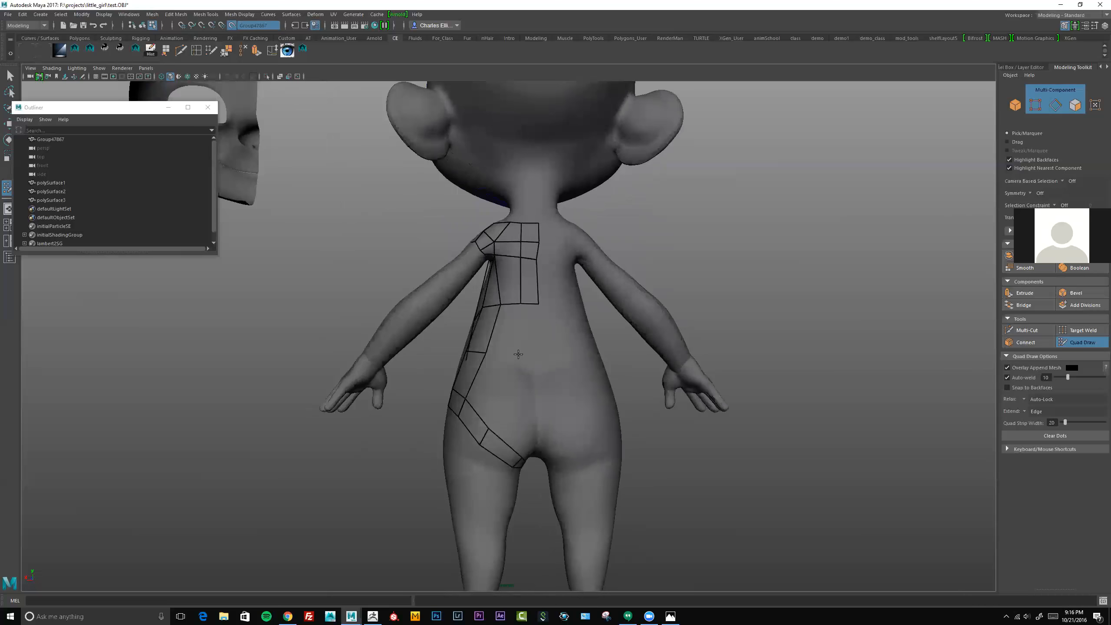
# Step: Fill the lower-back quads from mid-back down to the hip band on the buttock
pyautogui.keyDown('shift'); pyautogui.click(527, 335); pyautogui.keyUp('shift')
pyautogui.keyDown('shift'); pyautogui.click(510, 329); pyautogui.keyUp('shift')
pyautogui.keyDown('alt'); pyautogui.moveTo(542, 368); pyautogui.dragTo(526, 295, button='middle'); pyautogui.keyUp('alt')
pyautogui.moveTo(526, 295)
pyautogui.keyDown('alt'); pyautogui.mouseDown()
pyautogui.moveTo(499, 283)
pyautogui.moveTo(519, 301)
pyautogui.moveTo(518, 325)
pyautogui.moveTo(604, 313)
pyautogui.moveTo(485, 316)
pyautogui.moveTo(503, 351)
pyautogui.moveTo(518, 349)
pyautogui.moveTo(480, 351)
pyautogui.moveTo(520, 356)
pyautogui.mouseUp(); pyautogui.keyUp('alt')
pyautogui.keyDown('shift'); pyautogui.click(480, 313); pyautogui.keyUp('shift')
pyautogui.keyDown('shift'); pyautogui.click(499, 325); pyautogui.keyUp('shift')
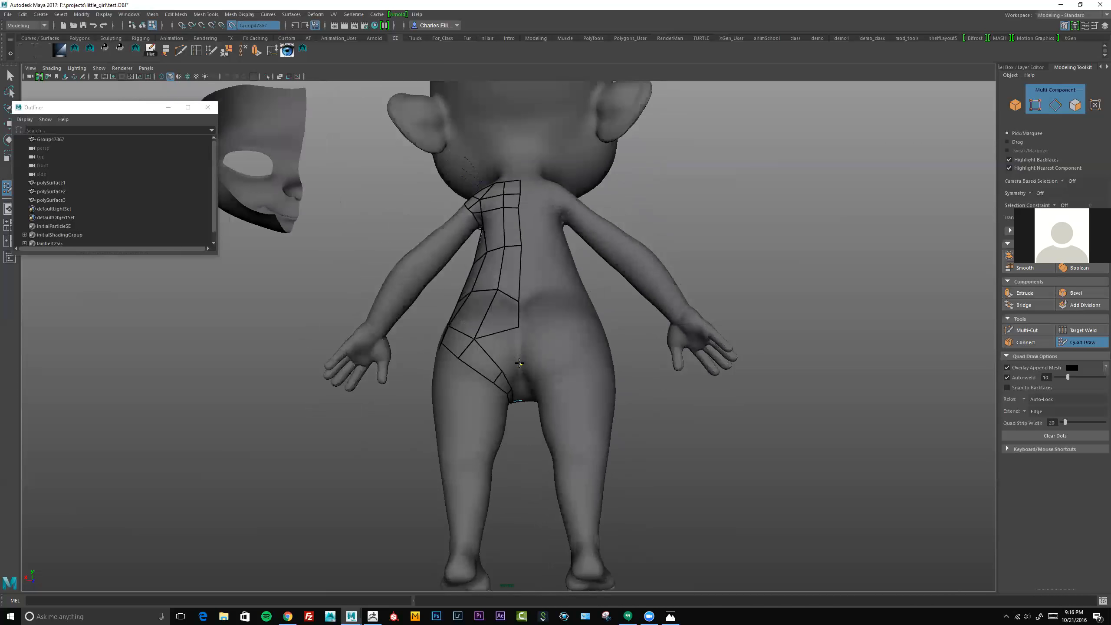
# Step: Fill the quads along the inner buttock and underneath the crotch to join the back and front of the mesh
pyautogui.scroll(6, 486, 282)
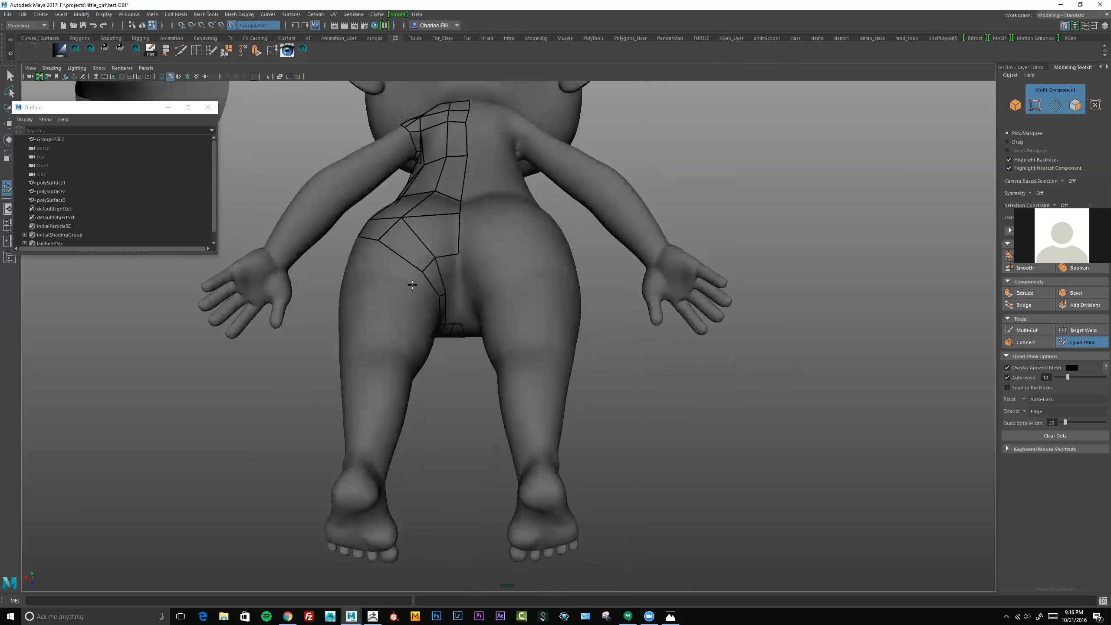
pyautogui.moveTo(486, 282)
pyautogui.keyDown('alt'); pyautogui.mouseDown()
pyautogui.moveTo(440, 282)
pyautogui.moveTo(441, 312)
pyautogui.moveTo(428, 321)
pyautogui.moveTo(416, 263)
pyautogui.moveTo(434, 321)
pyautogui.mouseUp(); pyautogui.keyUp('alt')
pyautogui.keyDown('shift'); pyautogui.click(427, 270); pyautogui.keyUp('shift')
pyautogui.keyDown('shift'); pyautogui.click(419, 241); pyautogui.keyUp('shift')
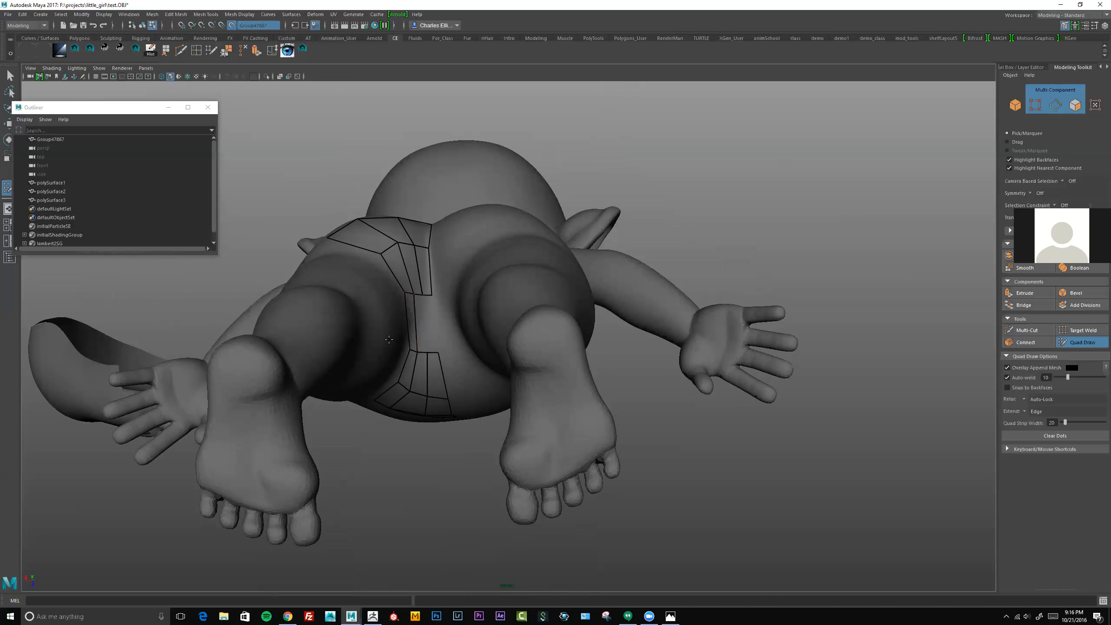
pyautogui.scroll(3, 389, 339)
pyautogui.keyDown('shift'); pyautogui.click(356, 316); pyautogui.keyUp('shift')
pyautogui.keyDown('shift'); pyautogui.click(375, 313); pyautogui.keyUp('shift')
# Step: Reposition the mesh vertices across the lower back and buttock to even out the quads
pyautogui.scroll(-5, 397, 311)
pyautogui.keyDown('alt'); pyautogui.moveTo(397, 311); pyautogui.dragTo(362, 248); pyautogui.keyUp('alt')
pyautogui.scroll(-5, 362, 249)
pyautogui.scroll(3, 455, 245)
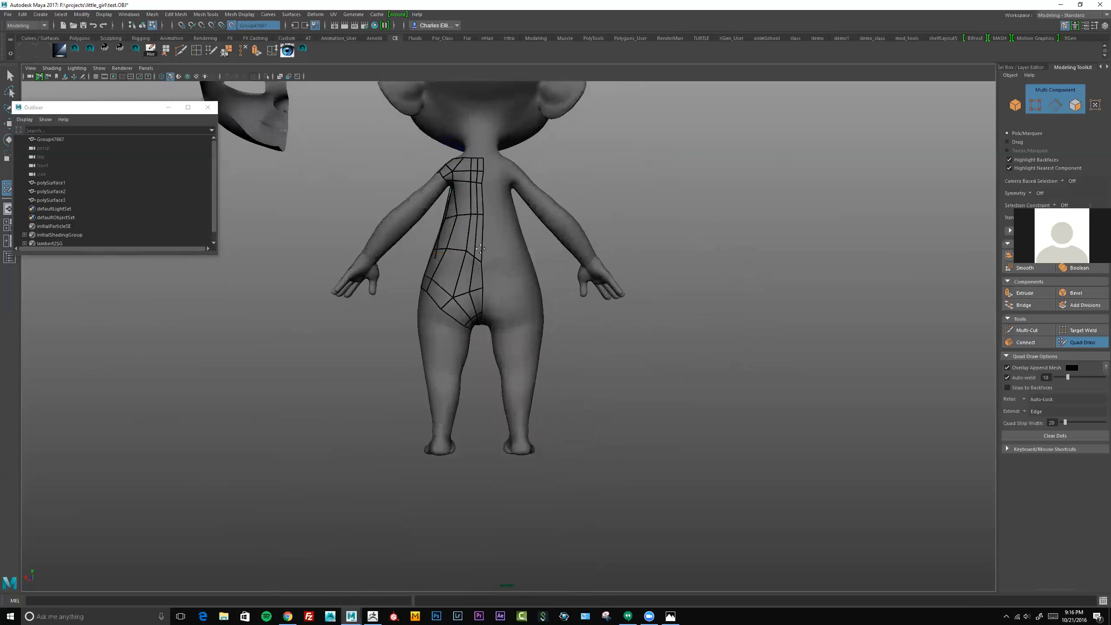
pyautogui.moveTo(462, 283); pyautogui.dragTo(442, 311)
pyautogui.moveTo(455, 236); pyautogui.dragTo(492, 235)
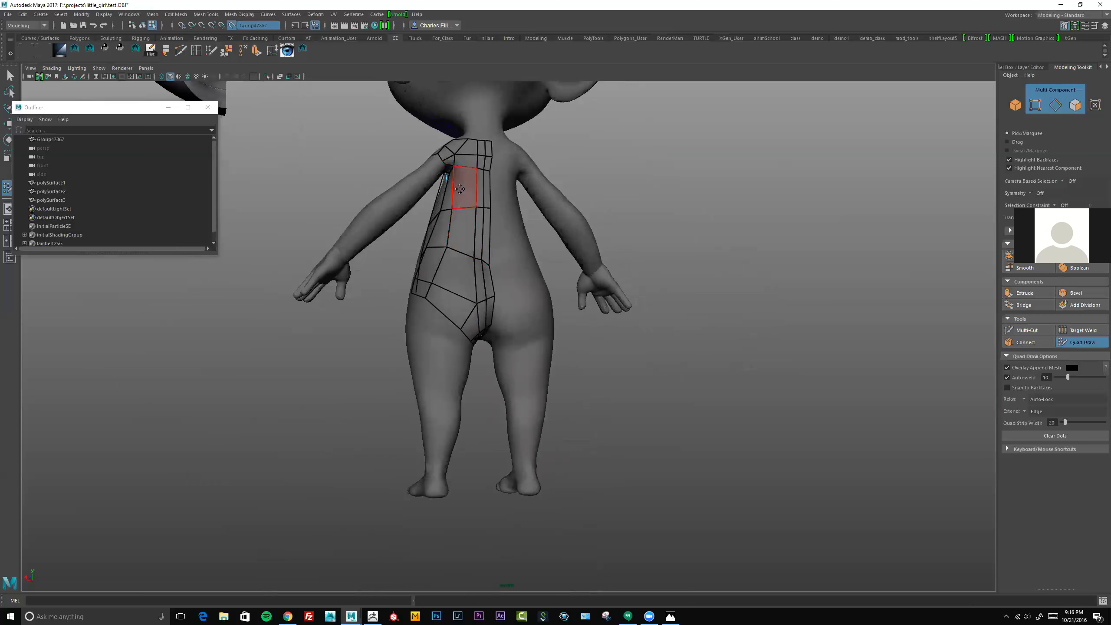
# Step: Inspect the torso mesh from the front and from below, around the belly, hip and crotch
pyautogui.keyDown('alt'); pyautogui.moveTo(379, 278); pyautogui.dragTo(700, 302); pyautogui.keyUp('alt')
pyautogui.keyDown('alt'); pyautogui.moveTo(481, 266); pyautogui.dragTo(536, 268); pyautogui.keyUp('alt')
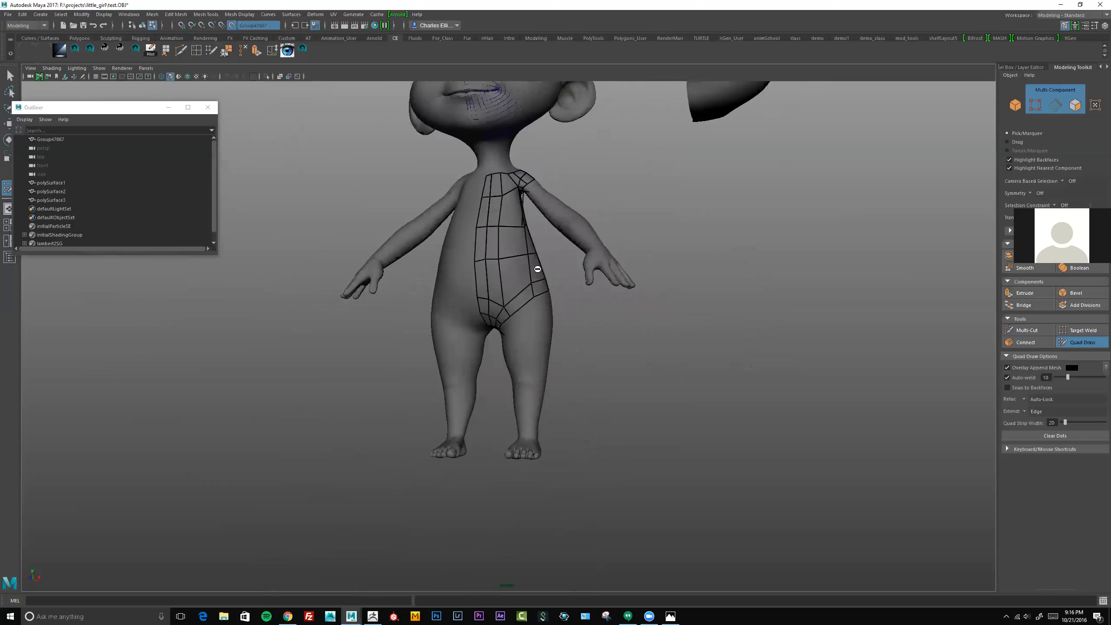
pyautogui.keyDown('alt'); pyautogui.moveTo(536, 267); pyautogui.dragTo(586, 288, button='right'); pyautogui.keyUp('alt')
pyautogui.keyDown('alt'); pyautogui.moveTo(586, 289); pyautogui.dragTo(568, 315, button='middle'); pyautogui.keyUp('alt')
pyautogui.keyDown('alt'); pyautogui.moveTo(526, 279); pyautogui.dragTo(541, 280); pyautogui.keyUp('alt')
pyautogui.keyDown('alt'); pyautogui.moveTo(540, 280); pyautogui.dragTo(567, 296, button='right'); pyautogui.keyUp('alt')
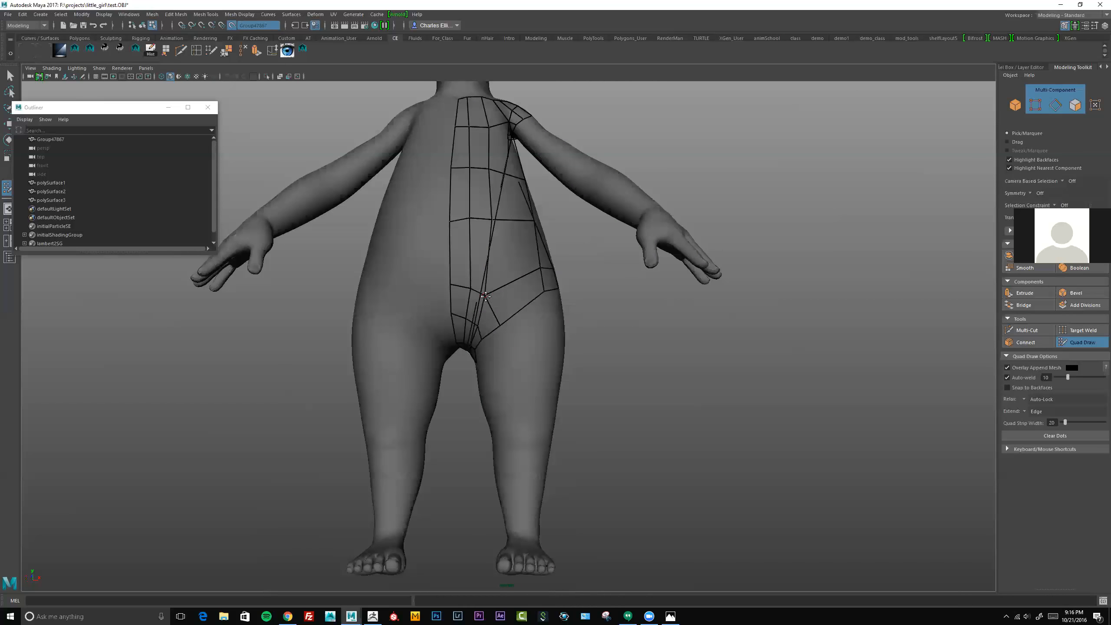
pyautogui.keyDown('alt'); pyautogui.moveTo(490, 262); pyautogui.dragTo(489, 303); pyautogui.keyUp('alt')
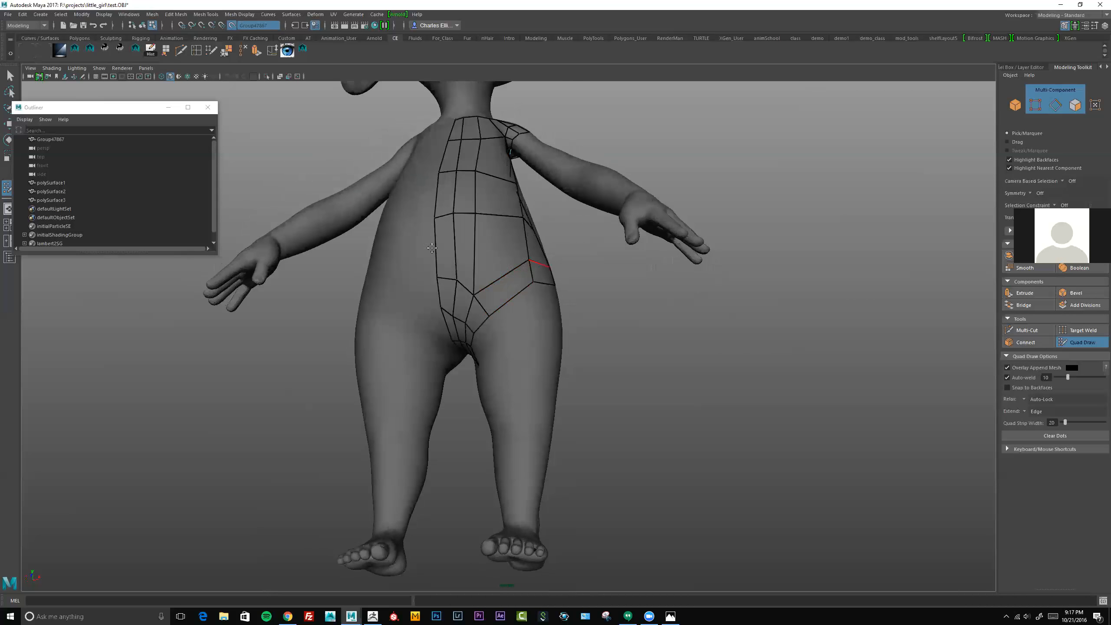
pyautogui.keyDown('alt'); pyautogui.moveTo(535, 264); pyautogui.dragTo(530, 315); pyautogui.keyUp('alt')
pyautogui.keyDown('alt'); pyautogui.moveTo(459, 169); pyautogui.dragTo(558, 139); pyautogui.keyUp('alt')
pyautogui.keyDown('alt'); pyautogui.moveTo(516, 293); pyautogui.dragTo(550, 299, button='right'); pyautogui.keyUp('alt')
pyautogui.keyDown('alt'); pyautogui.moveTo(550, 300); pyautogui.dragTo(509, 239, button='middle'); pyautogui.keyUp('alt')
pyautogui.keyDown('alt'); pyautogui.moveTo(490, 278); pyautogui.dragTo(466, 262); pyautogui.keyUp('alt')
pyautogui.keyDown('alt'); pyautogui.moveTo(499, 267); pyautogui.dragTo(478, 258, button='right'); pyautogui.keyUp('alt')
pyautogui.keyDown('alt'); pyautogui.moveTo(506, 221); pyautogui.dragTo(493, 256); pyautogui.keyUp('alt')
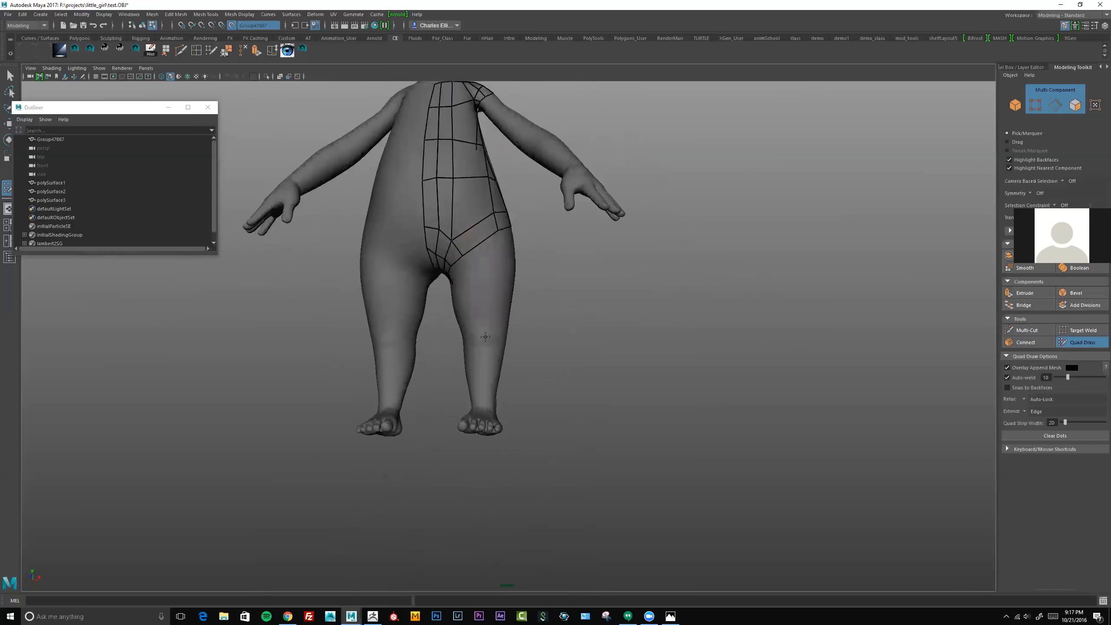
# Step: Fill the first thigh quads from the groin band to the knee, replacing the stray triangle with a proper quad
pyautogui.moveTo(509, 309)
pyautogui.keyDown('alt'); pyautogui.mouseDown()
pyautogui.moveTo(498, 301)
pyautogui.moveTo(489, 327)
pyautogui.mouseUp(); pyautogui.keyUp('alt')
pyautogui.keyDown('shift'); pyautogui.click(497, 303); pyautogui.keyUp('shift')
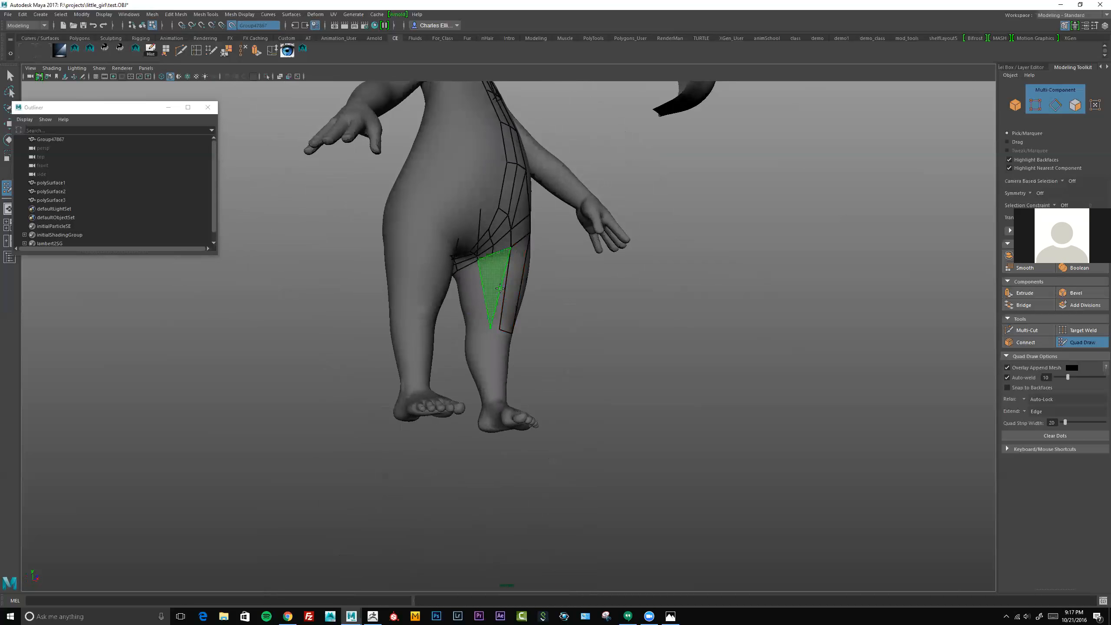
pyautogui.keyDown('shift'); pyautogui.click(499, 291); pyautogui.keyUp('shift')
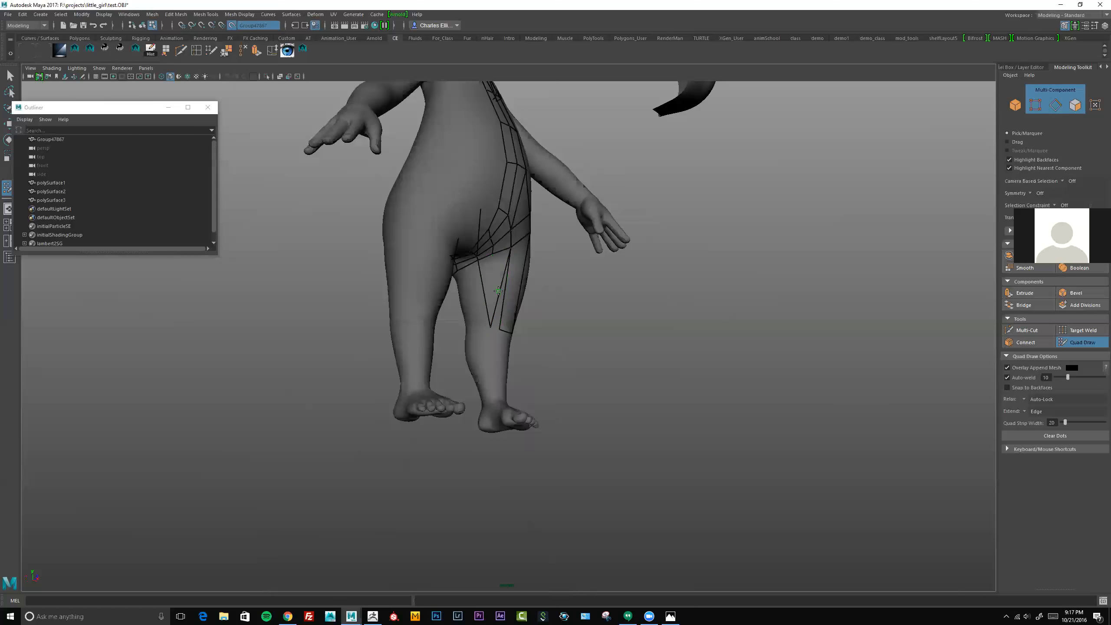
pyautogui.keyDown('alt'); pyautogui.moveTo(498, 300); pyautogui.dragTo(473, 316); pyautogui.keyUp('alt')
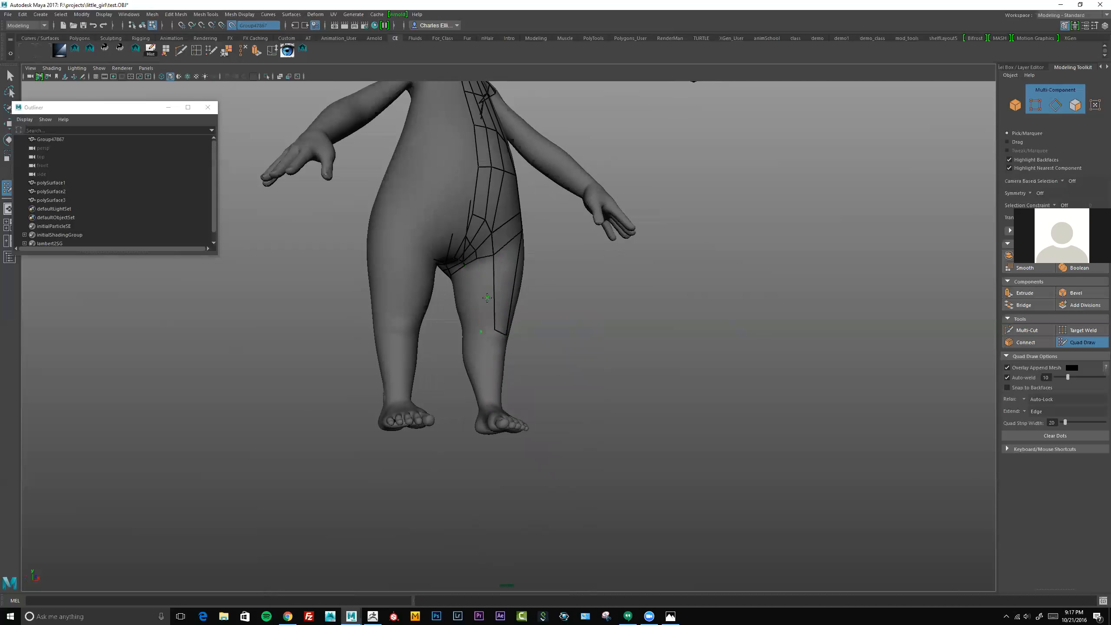
pyautogui.keyDown('alt'); pyautogui.moveTo(445, 328); pyautogui.dragTo(481, 325, button='right'); pyautogui.keyUp('alt')
pyautogui.moveTo(481, 325)
pyautogui.keyDown('alt'); pyautogui.mouseDown()
pyautogui.moveTo(437, 324)
pyautogui.moveTo(477, 322)
pyautogui.mouseUp(); pyautogui.keyUp('alt')
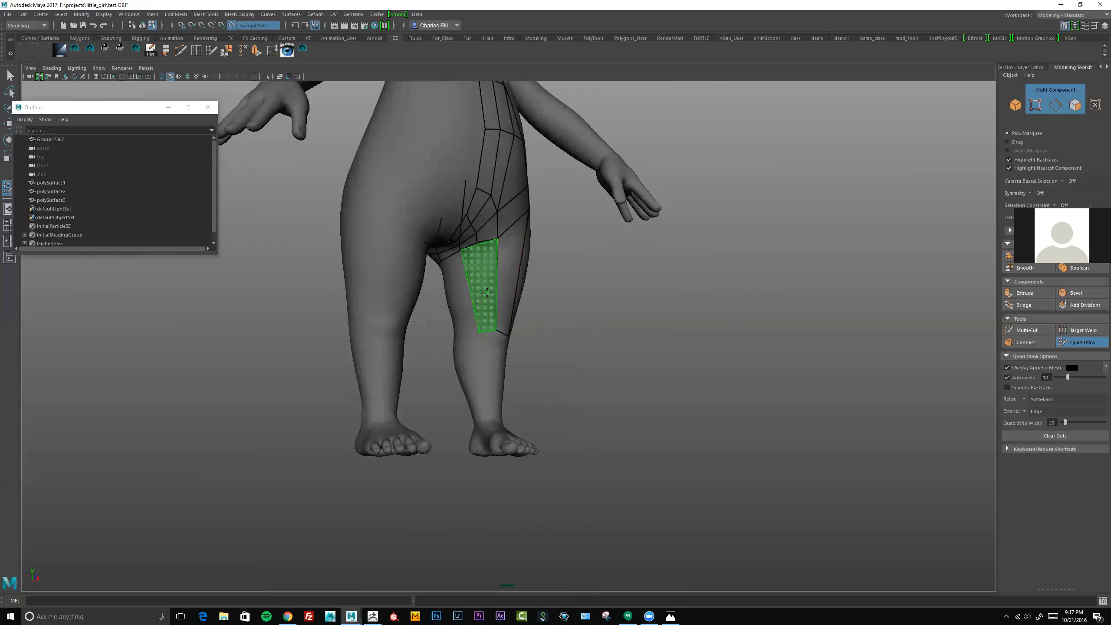
pyautogui.keyDown('shift'); pyautogui.click(488, 308); pyautogui.keyUp('shift')
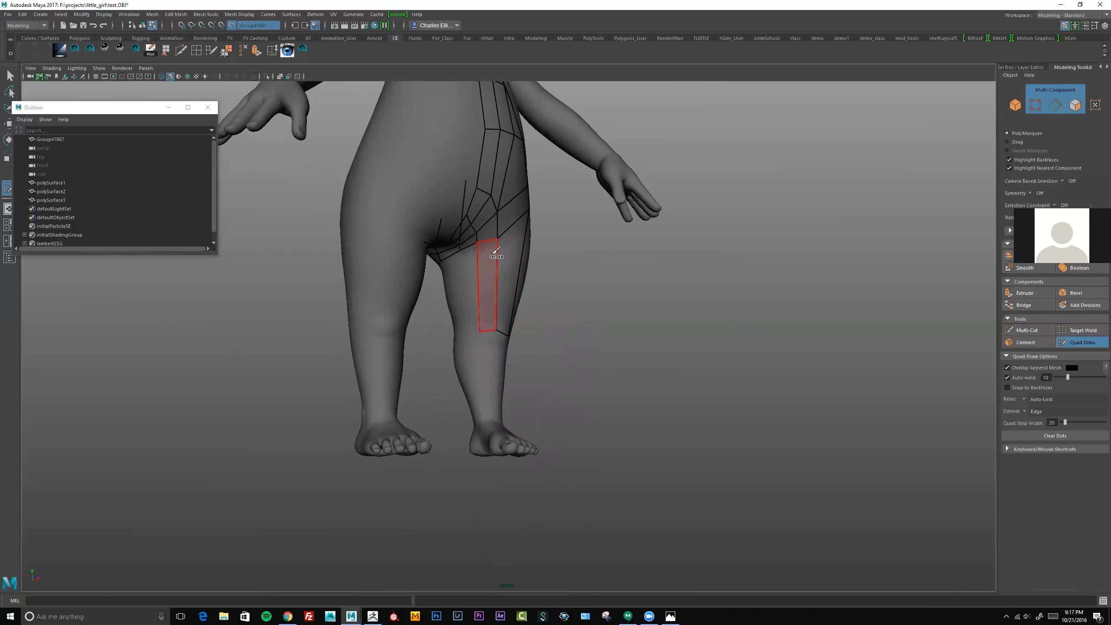
# Step: Fill the inner-thigh quads around to the back of the thigh, ending at knee height
pyautogui.keyDown('alt'); pyautogui.moveTo(488, 307); pyautogui.dragTo(497, 272); pyautogui.keyUp('alt')
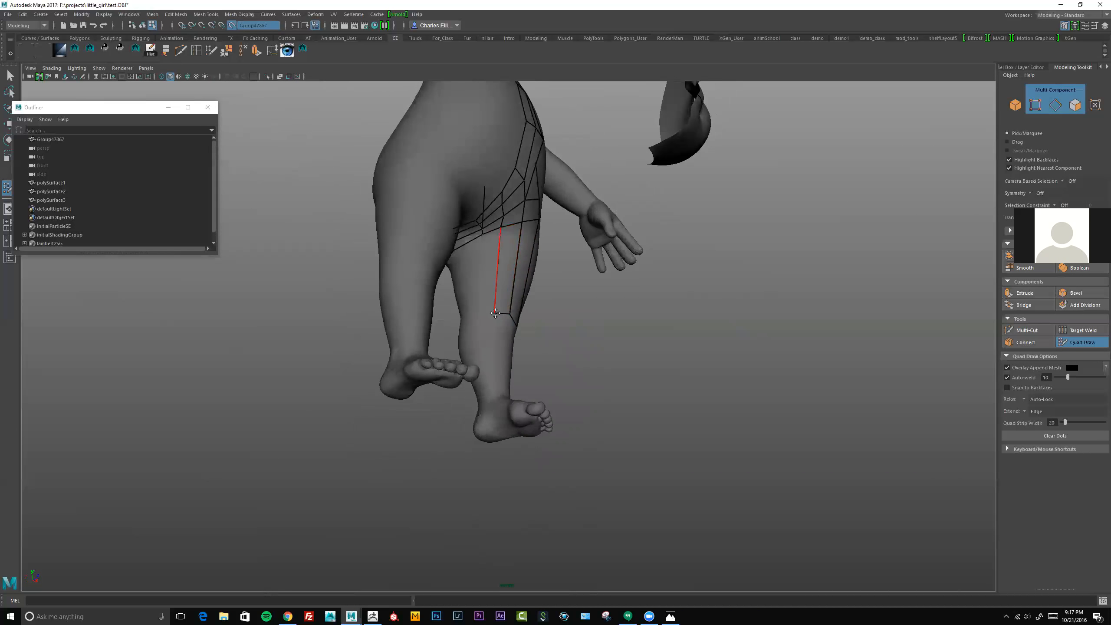
pyautogui.keyDown('shift'); pyautogui.click(492, 269); pyautogui.keyUp('shift')
pyautogui.moveTo(492, 269)
pyautogui.keyDown('alt'); pyautogui.mouseDown()
pyautogui.moveTo(544, 306)
pyautogui.moveTo(547, 326)
pyautogui.moveTo(534, 325)
pyautogui.mouseUp(); pyautogui.keyUp('alt')
pyautogui.keyDown('shift'); pyautogui.click(540, 283); pyautogui.keyUp('shift')
pyautogui.keyDown('shift'); pyautogui.click(555, 284); pyautogui.keyUp('shift')
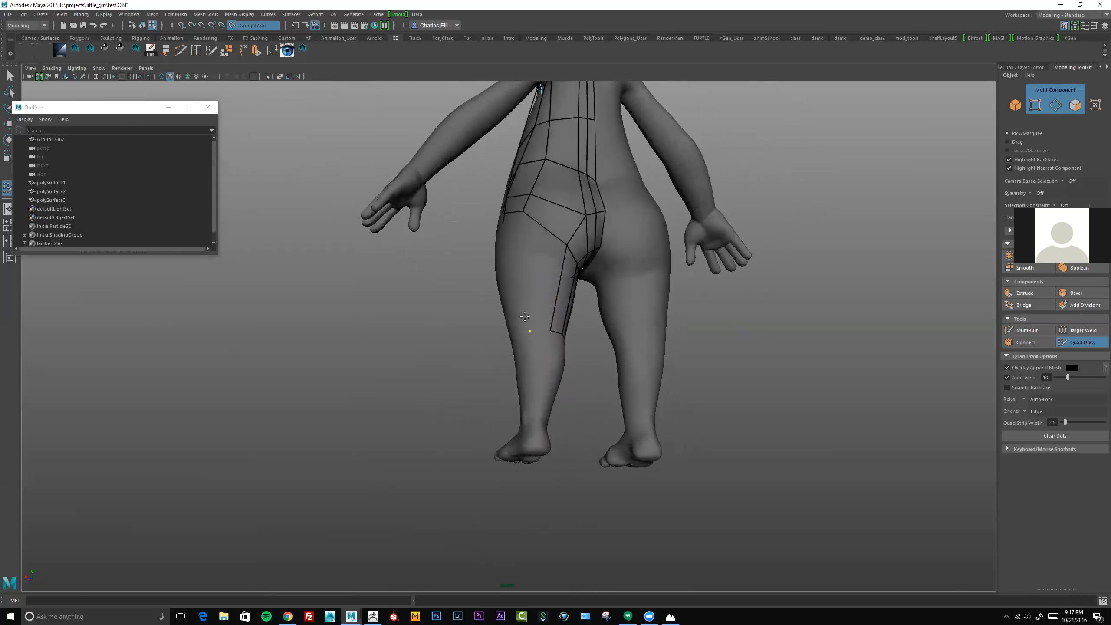
# Step: Fill the quads on the back and outer side of the thigh to close the ring above the knee
pyautogui.moveTo(534, 275)
pyautogui.keyDown('alt'); pyautogui.mouseDown()
pyautogui.moveTo(533, 315)
pyautogui.moveTo(509, 336)
pyautogui.mouseUp(); pyautogui.keyUp('alt')
pyautogui.keyDown('shift'); pyautogui.click(543, 279); pyautogui.keyUp('shift')
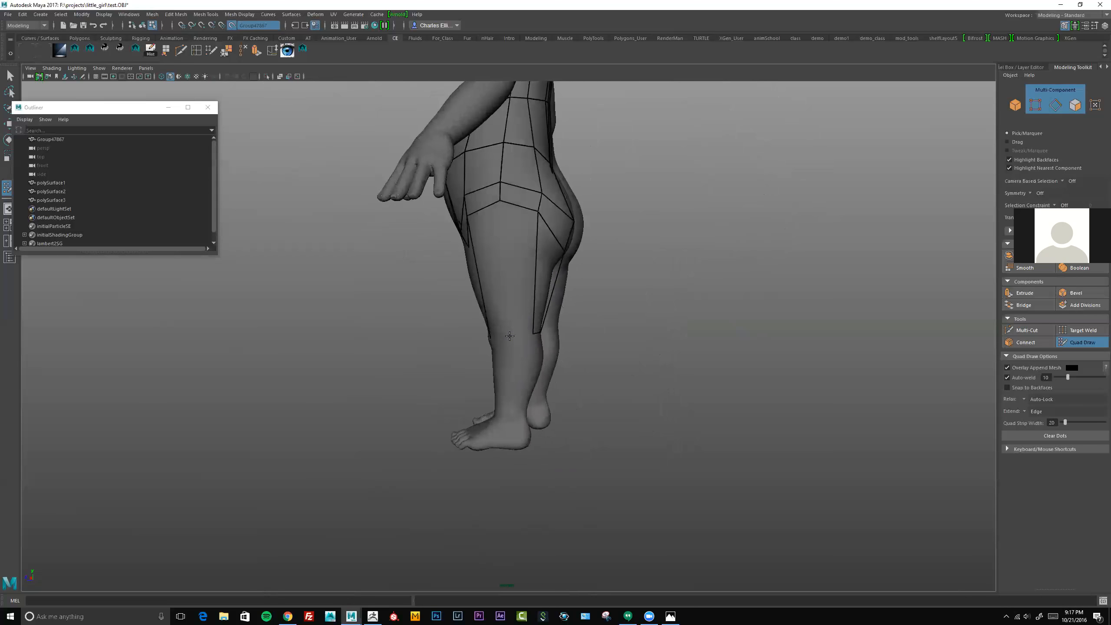
pyautogui.keyDown('shift'); pyautogui.click(518, 266); pyautogui.keyUp('shift')
pyautogui.moveTo(519, 311)
pyautogui.keyDown('alt'); pyautogui.mouseDown()
pyautogui.moveTo(549, 309)
pyautogui.moveTo(486, 289)
pyautogui.mouseUp(); pyautogui.keyUp('alt')
pyautogui.keyDown('shift'); pyautogui.click(488, 291); pyautogui.keyUp('shift')
pyautogui.keyDown('alt'); pyautogui.moveTo(488, 291); pyautogui.dragTo(552, 287); pyautogui.keyUp('alt')
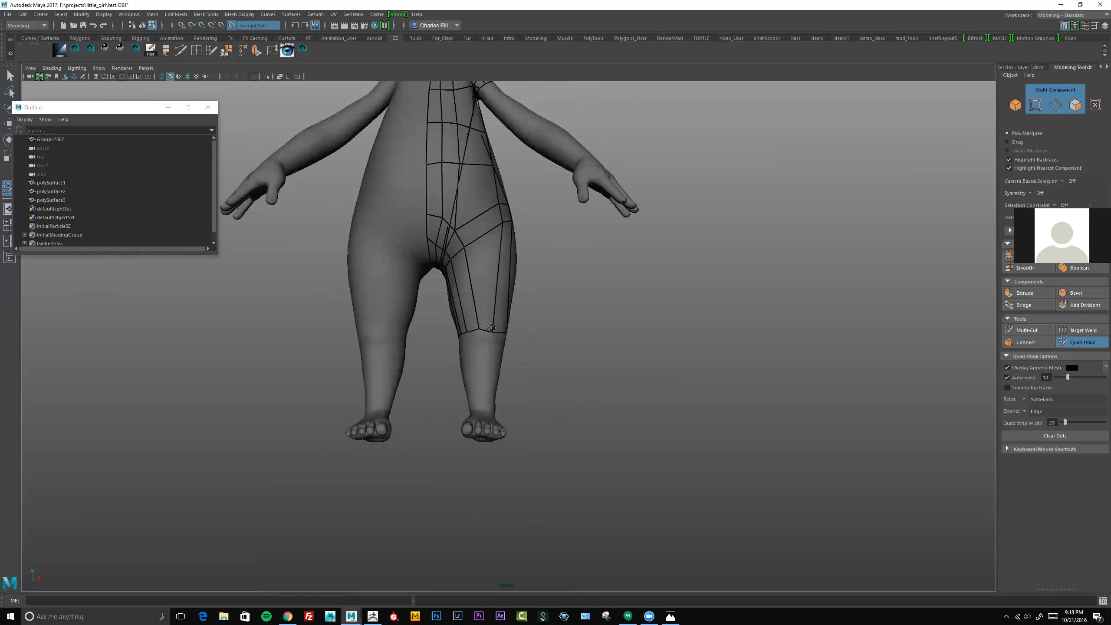
# Step: Place a dot at the front of the ankle and fill the quads down the shin and outer lower leg
pyautogui.keyDown('alt'); pyautogui.moveTo(437, 353); pyautogui.dragTo(510, 353, button='right'); pyautogui.keyUp('alt')
pyautogui.keyDown('alt'); pyautogui.moveTo(514, 355); pyautogui.dragTo(500, 262, button='middle'); pyautogui.keyUp('alt')
pyautogui.keyDown('alt'); pyautogui.moveTo(407, 355); pyautogui.dragTo(503, 352, button='right'); pyautogui.keyUp('alt')
pyautogui.keyDown('alt'); pyautogui.moveTo(466, 338); pyautogui.dragTo(441, 334); pyautogui.keyUp('alt')
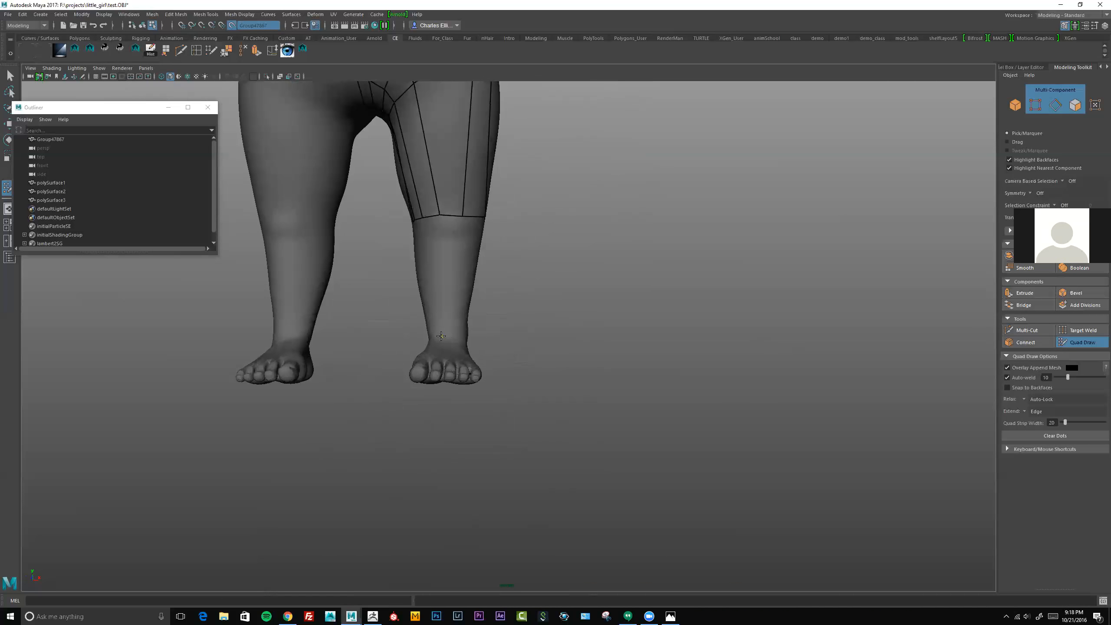
pyautogui.click(453, 339)
pyautogui.moveTo(478, 302)
pyautogui.keyDown('alt'); pyautogui.mouseDown()
pyautogui.moveTo(428, 313)
pyautogui.moveTo(471, 334)
pyautogui.mouseUp(); pyautogui.keyUp('alt')
pyautogui.keyDown('shift'); pyautogui.click(454, 307); pyautogui.keyUp('shift')
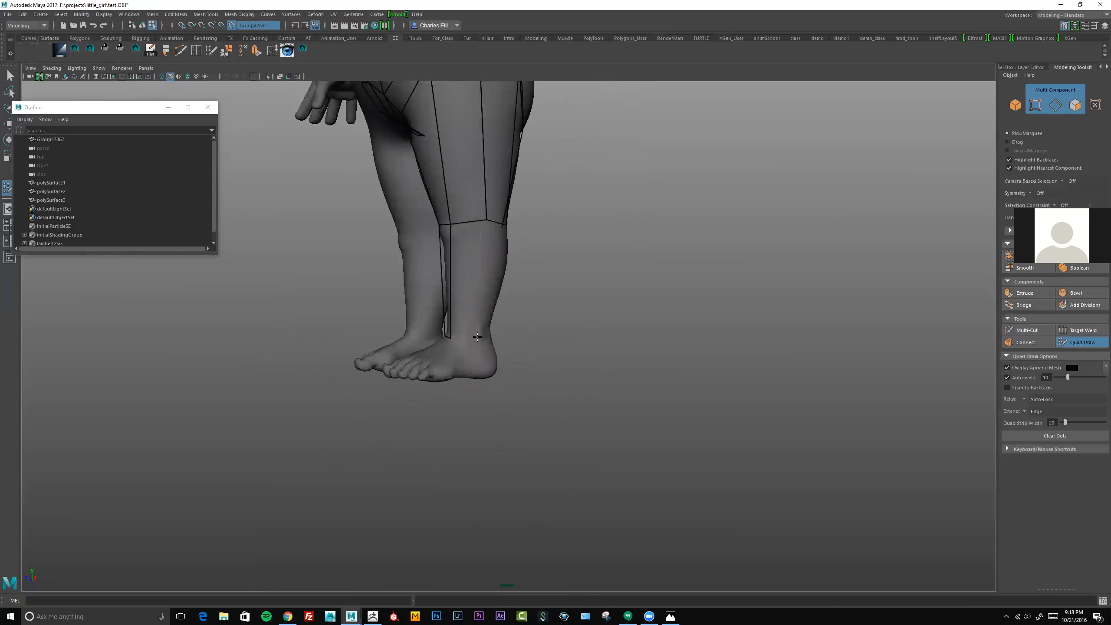
pyautogui.keyDown('shift'); pyautogui.click(462, 314); pyautogui.keyUp('shift')
# Step: Fill the quads down the back of the calf from the knee ring to the ankle
pyautogui.moveTo(534, 315)
pyautogui.keyDown('alt'); pyautogui.mouseDown()
pyautogui.moveTo(467, 315)
pyautogui.moveTo(523, 308)
pyautogui.mouseUp(); pyautogui.keyUp('alt')
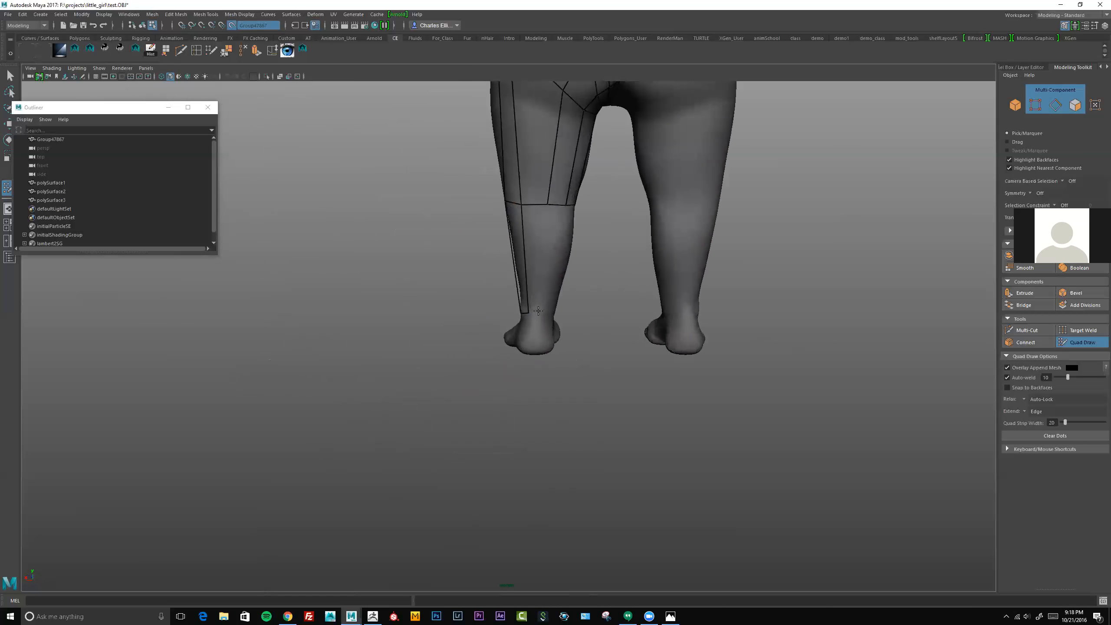
pyautogui.keyDown('shift'); pyautogui.click(534, 269); pyautogui.keyUp('shift')
pyautogui.keyDown('ctrl'); pyautogui.keyDown('shift'); pyautogui.click(535, 269); pyautogui.keyUp('shift'); pyautogui.keyUp('ctrl')
pyautogui.keyDown('alt'); pyautogui.moveTo(509, 271); pyautogui.dragTo(493, 275); pyautogui.keyUp('alt')
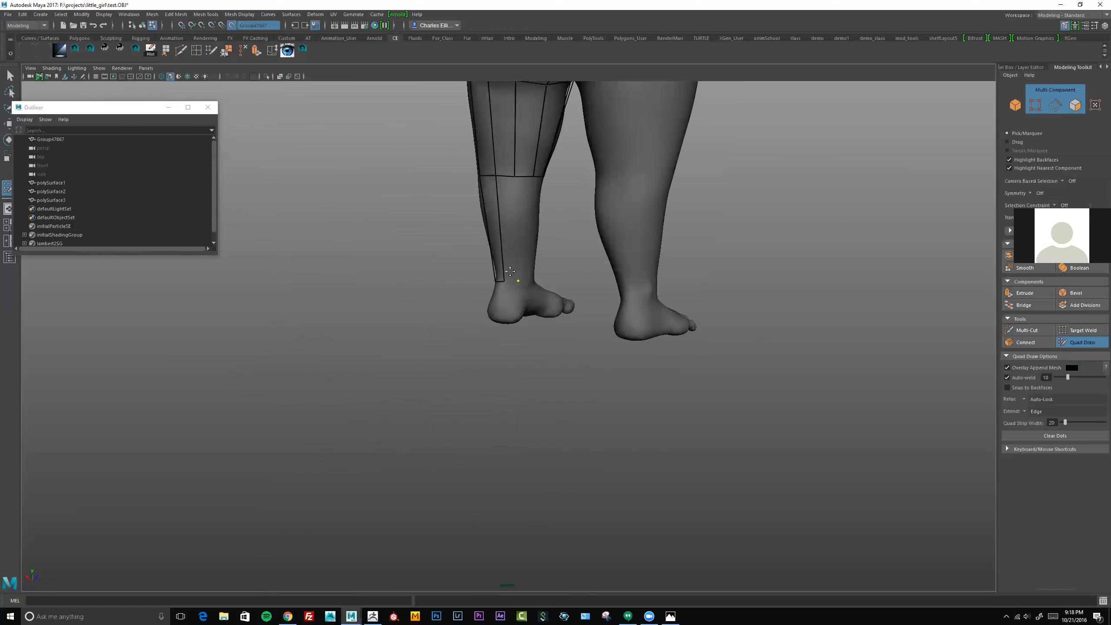
pyautogui.keyDown('shift'); pyautogui.click(507, 239); pyautogui.keyUp('shift')
# Step: Fill the remaining inner and front lower-leg quads to close the ring at the ankle
pyautogui.moveTo(539, 280)
pyautogui.keyDown('alt'); pyautogui.mouseDown()
pyautogui.moveTo(509, 264)
pyautogui.moveTo(471, 264)
pyautogui.moveTo(481, 265)
pyautogui.mouseUp(); pyautogui.keyUp('alt')
pyautogui.moveTo(593, 303)
pyautogui.keyDown('alt'); pyautogui.mouseDown()
pyautogui.moveTo(526, 255)
pyautogui.moveTo(451, 270)
pyautogui.mouseUp(); pyautogui.keyUp('alt')
pyautogui.keyDown('shift'); pyautogui.click(527, 262); pyautogui.keyUp('shift')
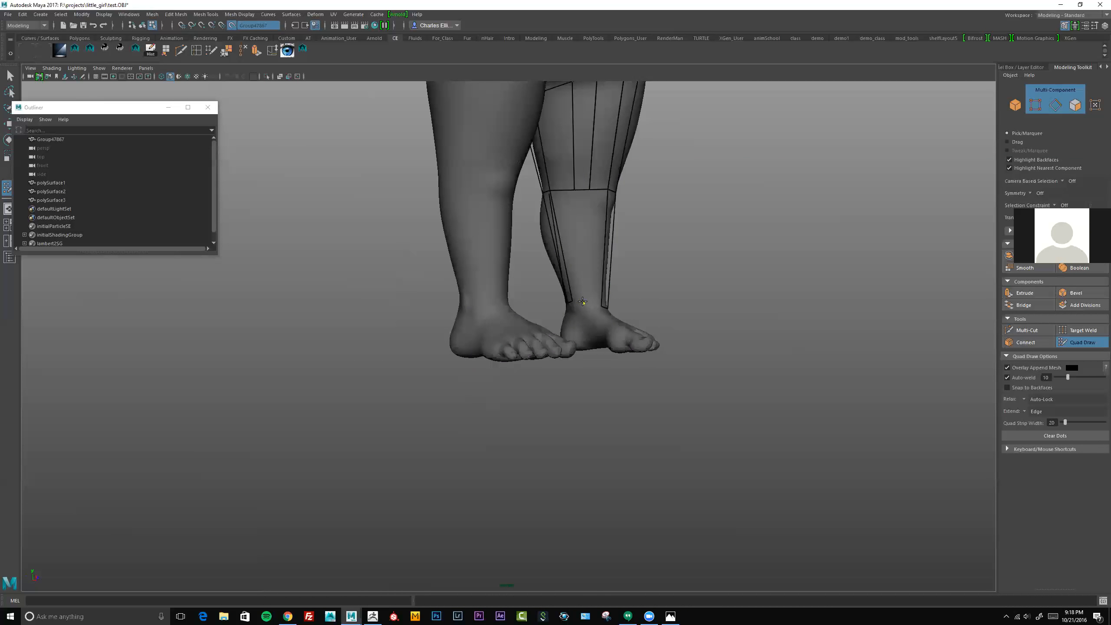
pyautogui.keyDown('shift'); pyautogui.click(566, 247); pyautogui.keyUp('shift')
pyautogui.moveTo(566, 248)
pyautogui.keyDown('alt'); pyautogui.mouseDown()
pyautogui.moveTo(529, 266)
pyautogui.moveTo(544, 285)
pyautogui.mouseUp(); pyautogui.keyUp('alt')
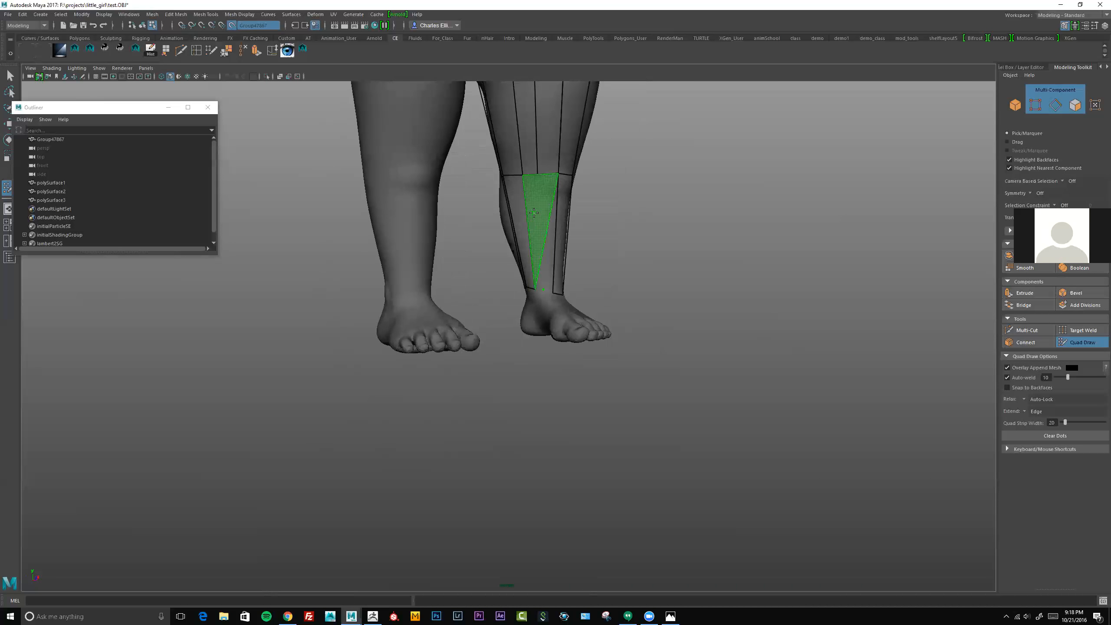
pyautogui.keyDown('shift'); pyautogui.click(545, 236); pyautogui.keyUp('shift')
# Step: Adjust the vertices of the ankle edge on the inner side so they follow the top of the foot
pyautogui.keyDown('alt'); pyautogui.moveTo(592, 261); pyautogui.dragTo(678, 282); pyautogui.keyUp('alt')
pyautogui.keyDown('alt'); pyautogui.moveTo(556, 318); pyautogui.dragTo(610, 305); pyautogui.keyUp('alt')
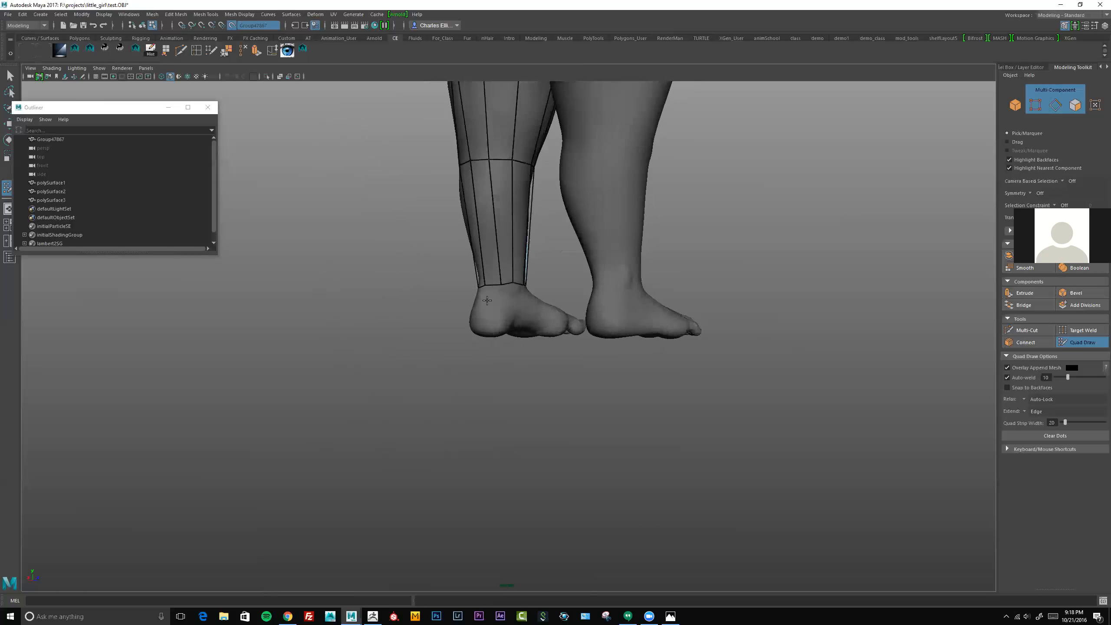
pyautogui.scroll(3, 505, 264)
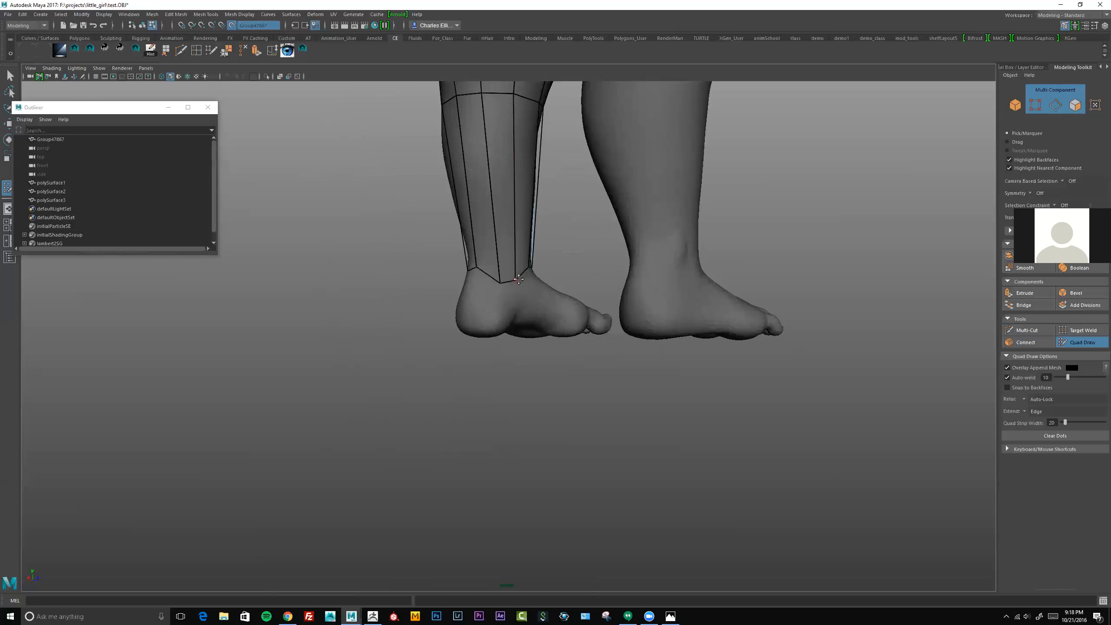
pyautogui.moveTo(482, 274)
pyautogui.keyDown('alt'); pyautogui.mouseDown()
pyautogui.moveTo(545, 272)
pyautogui.moveTo(472, 280)
pyautogui.mouseUp(); pyautogui.keyUp('alt')
pyautogui.keyDown('alt'); pyautogui.moveTo(472, 281); pyautogui.dragTo(449, 283); pyautogui.keyUp('alt')
# Step: Inspect the finished leg quads from the back and side, between the hip and the ankle
pyautogui.keyDown('alt'); pyautogui.moveTo(364, 231); pyautogui.dragTo(284, 231, button='right'); pyautogui.keyUp('alt')
pyautogui.keyDown('alt'); pyautogui.moveTo(488, 209); pyautogui.dragTo(490, 274, button='middle'); pyautogui.keyUp('alt')
pyautogui.scroll(-5, 490, 273)
pyautogui.scroll(3, 496, 272)
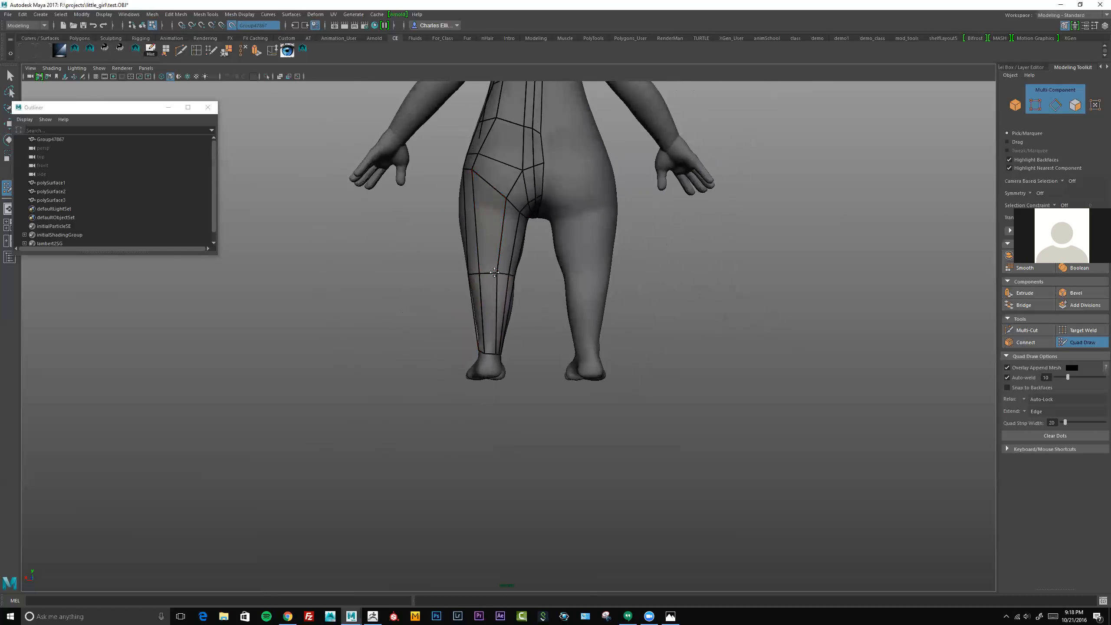
pyautogui.keyDown('alt'); pyautogui.moveTo(493, 284); pyautogui.dragTo(527, 282); pyautogui.keyUp('alt')
pyautogui.scroll(3, 524, 306)
pyautogui.keyDown('alt'); pyautogui.moveTo(523, 346); pyautogui.dragTo(516, 306, button='middle'); pyautogui.keyUp('alt')
pyautogui.keyDown('alt'); pyautogui.moveTo(516, 306); pyautogui.dragTo(585, 310); pyautogui.keyUp('alt')
pyautogui.keyDown('alt'); pyautogui.moveTo(585, 310); pyautogui.dragTo(501, 276, button='right'); pyautogui.keyUp('alt')
pyautogui.keyDown('alt'); pyautogui.moveTo(502, 276); pyautogui.dragTo(541, 276); pyautogui.keyUp('alt')
# Step: Insert horizontal edge loops around the thigh and lower leg, from the hip down to just above the ankle
pyautogui.keyDown('alt'); pyautogui.moveTo(541, 277); pyautogui.dragTo(384, 225, button='right'); pyautogui.keyUp('alt')
pyautogui.moveTo(558, 244)
pyautogui.keyDown('alt'); pyautogui.mouseDown()
pyautogui.moveTo(384, 243)
pyautogui.moveTo(558, 246)
pyautogui.mouseUp(); pyautogui.keyUp('alt')
pyautogui.keyDown('alt'); pyautogui.moveTo(558, 245); pyautogui.dragTo(613, 252, button='right'); pyautogui.keyUp('alt')
pyautogui.keyDown('alt'); pyautogui.moveTo(568, 197); pyautogui.dragTo(554, 242, button='middle'); pyautogui.keyUp('alt')
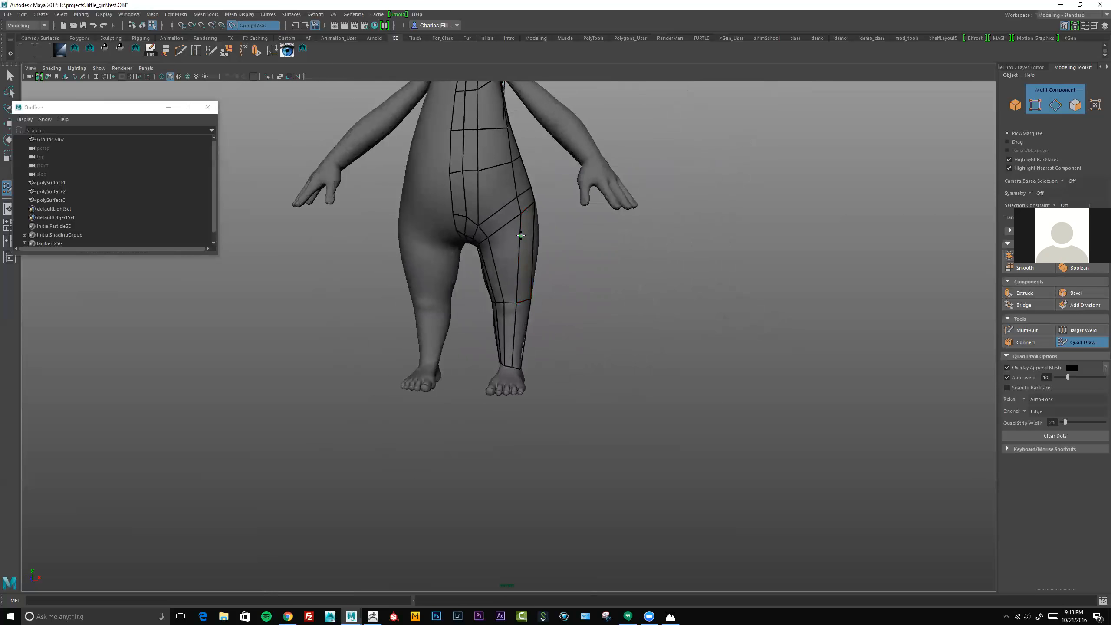
pyautogui.keyDown('alt'); pyautogui.moveTo(533, 262); pyautogui.dragTo(529, 260); pyautogui.keyUp('alt')
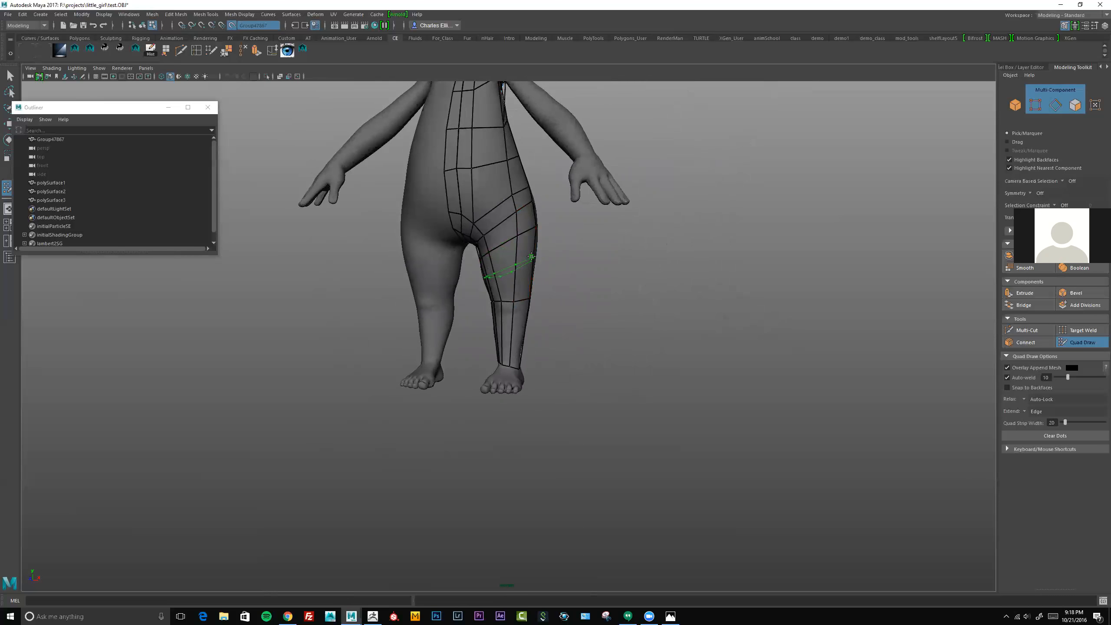
pyautogui.keyDown('ctrl'); pyautogui.click(533, 276); pyautogui.keyUp('ctrl')
pyautogui.keyDown('alt'); pyautogui.moveTo(535, 262); pyautogui.dragTo(515, 208, button='middle'); pyautogui.keyUp('alt')
pyautogui.keyDown('alt'); pyautogui.moveTo(515, 208); pyautogui.dragTo(540, 214, button='right'); pyautogui.keyUp('alt')
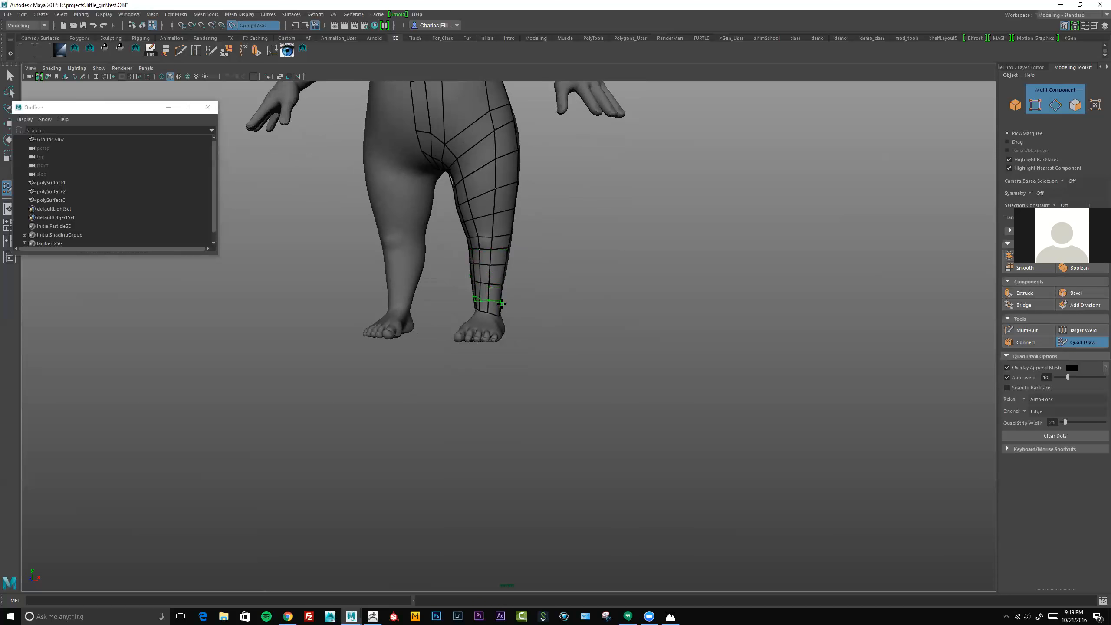
# Step: Insert a lengthwise edge loop down the back and leg, plus horizontal loops around the torso
pyautogui.keyDown('alt'); pyautogui.moveTo(572, 284); pyautogui.dragTo(444, 200); pyautogui.keyUp('alt')
pyautogui.keyDown('alt'); pyautogui.moveTo(444, 200); pyautogui.dragTo(487, 247, button='right'); pyautogui.keyUp('alt')
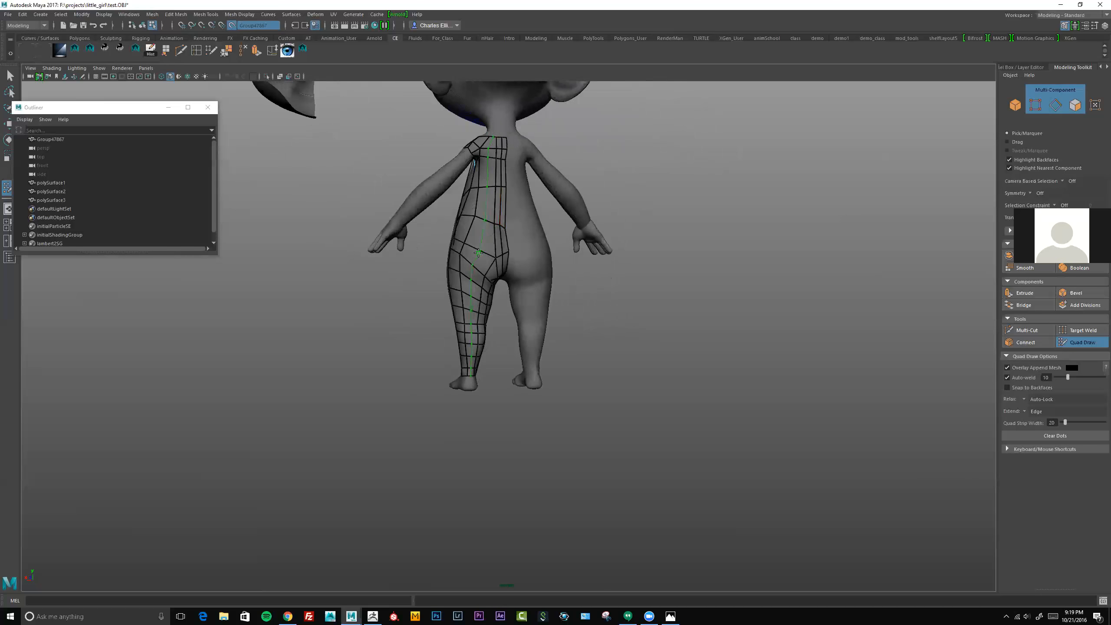
pyautogui.keyDown('alt'); pyautogui.moveTo(468, 263); pyautogui.dragTo(459, 133); pyautogui.keyUp('alt')
pyautogui.keyDown('alt'); pyautogui.moveTo(481, 197); pyautogui.dragTo(499, 217); pyautogui.keyUp('alt')
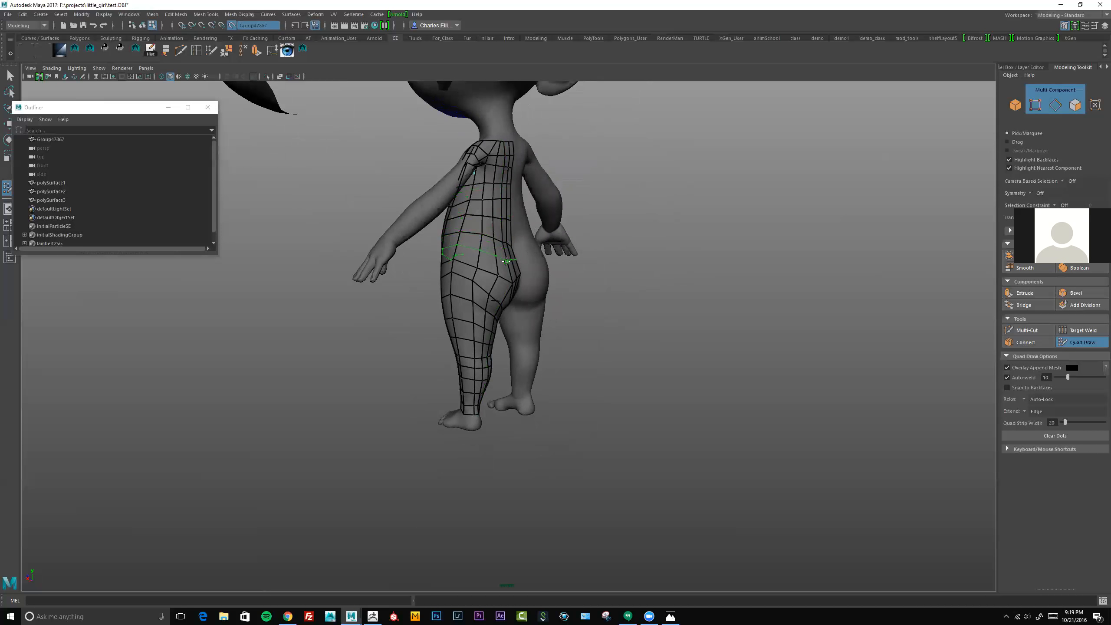
# Step: Insert more edge loops around the hips, buttock and upper back, continuing to the chest and shoulder
pyautogui.keyDown('alt'); pyautogui.moveTo(449, 278); pyautogui.dragTo(503, 229); pyautogui.keyUp('alt')
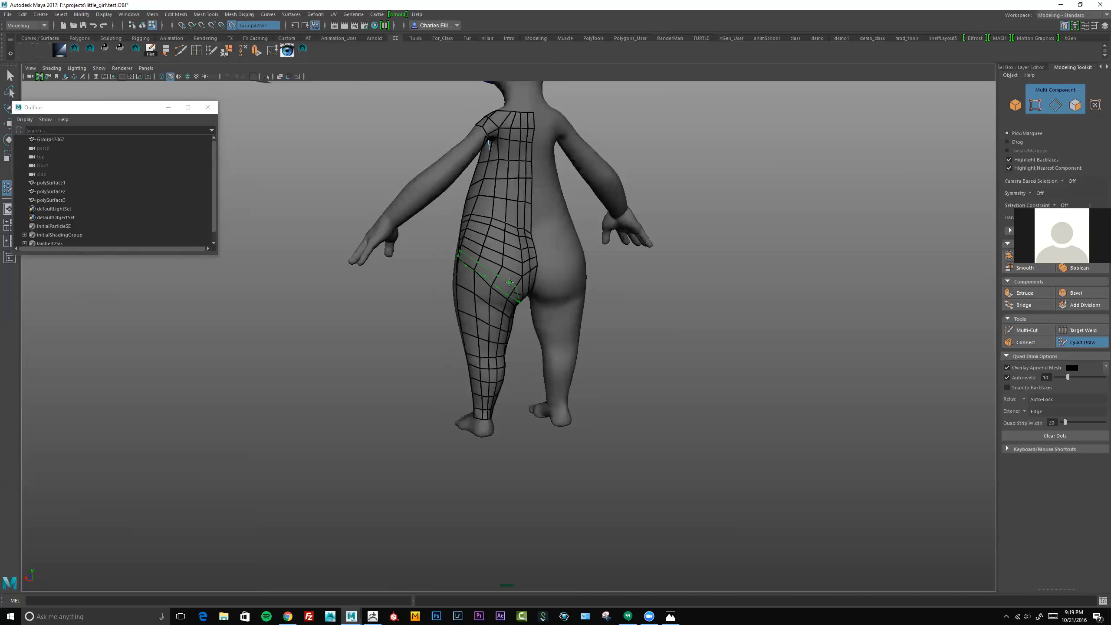
pyautogui.keyDown('alt'); pyautogui.moveTo(506, 279); pyautogui.dragTo(505, 200); pyautogui.keyUp('alt')
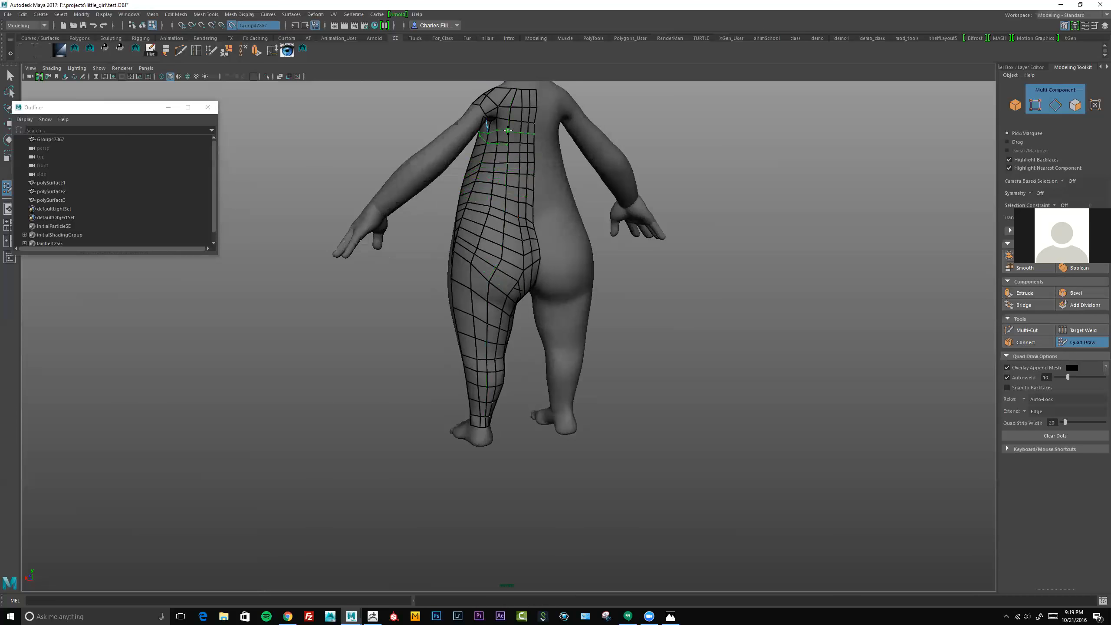
pyautogui.keyDown('alt'); pyautogui.moveTo(517, 151); pyautogui.dragTo(612, 170); pyautogui.keyUp('alt')
pyautogui.scroll(3, 496, 116)
pyautogui.keyDown('alt'); pyautogui.moveTo(496, 117); pyautogui.dragTo(567, 248, button='middle'); pyautogui.keyUp('alt')
pyautogui.scroll(2, 567, 247)
pyautogui.scroll(-1, 547, 223)
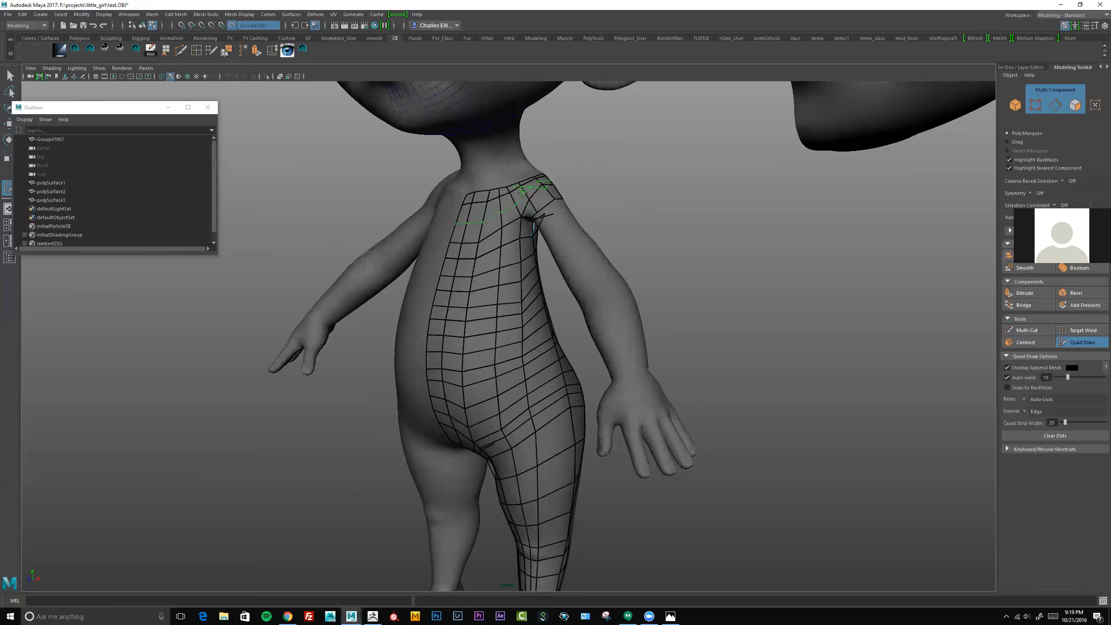
# Step: Place points near the elbow and fill the front upper-arm quad extending from the shoulder
pyautogui.scroll(-2, 529, 198)
pyautogui.moveTo(529, 198)
pyautogui.keyDown('alt'); pyautogui.mouseDown()
pyautogui.moveTo(595, 192)
pyautogui.moveTo(518, 185)
pyautogui.moveTo(402, 206)
pyautogui.moveTo(406, 231)
pyautogui.moveTo(551, 225)
pyautogui.moveTo(596, 206)
pyautogui.moveTo(522, 203)
pyautogui.moveTo(523, 176)
pyautogui.moveTo(543, 210)
pyautogui.moveTo(543, 248)
pyautogui.moveTo(503, 249)
pyautogui.moveTo(473, 281)
pyautogui.moveTo(521, 295)
pyautogui.moveTo(543, 282)
pyautogui.moveTo(445, 224)
pyautogui.moveTo(508, 239)
pyautogui.moveTo(502, 267)
pyautogui.mouseUp(); pyautogui.keyUp('alt')
pyautogui.scroll(-3, 595, 192)
pyautogui.scroll(2, 406, 231)
pyautogui.click(541, 289)
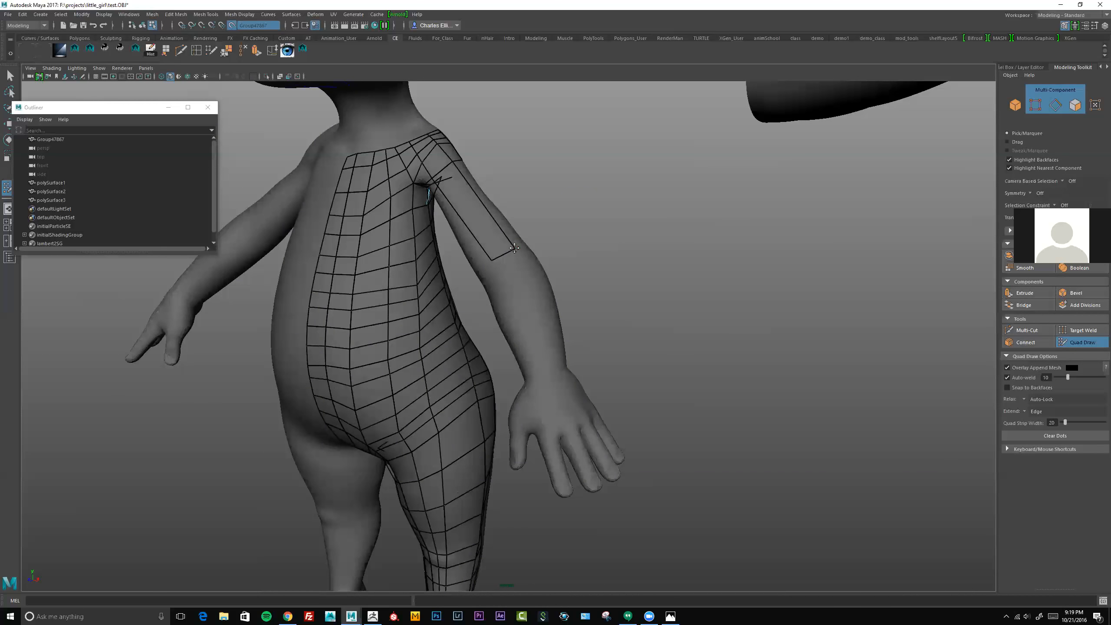
pyautogui.moveTo(500, 253)
pyautogui.keyDown('alt'); pyautogui.mouseDown()
pyautogui.moveTo(550, 207)
pyautogui.moveTo(535, 202)
pyautogui.moveTo(520, 261)
pyautogui.mouseUp(); pyautogui.keyUp('alt')
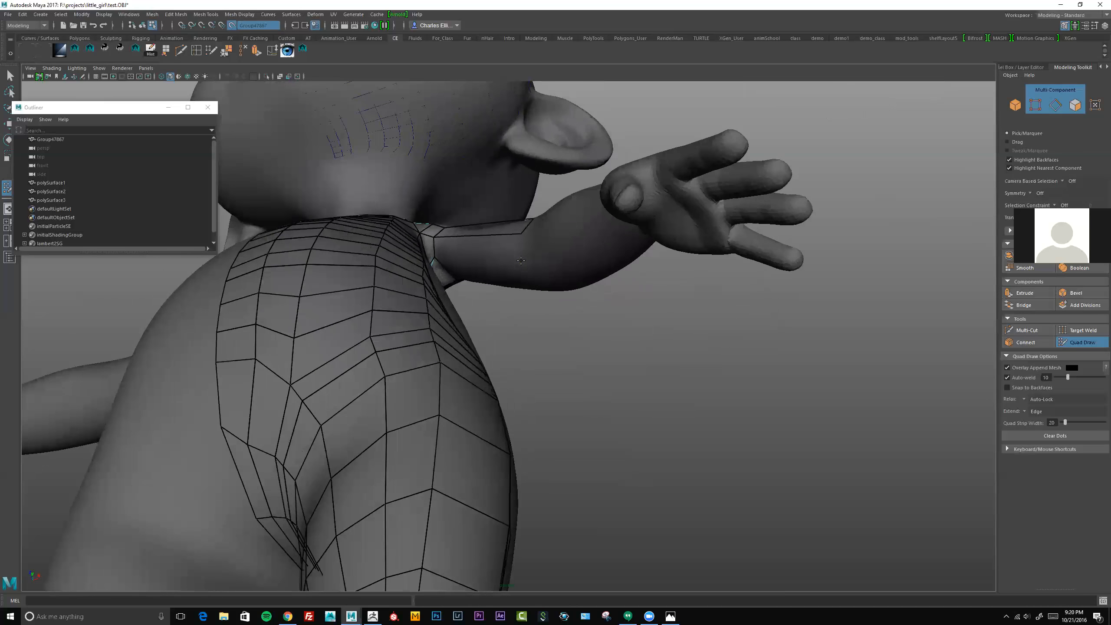
# Step: Fill the quads along the underside of the upper arm between the armpit and the elbow
pyautogui.press('shift')
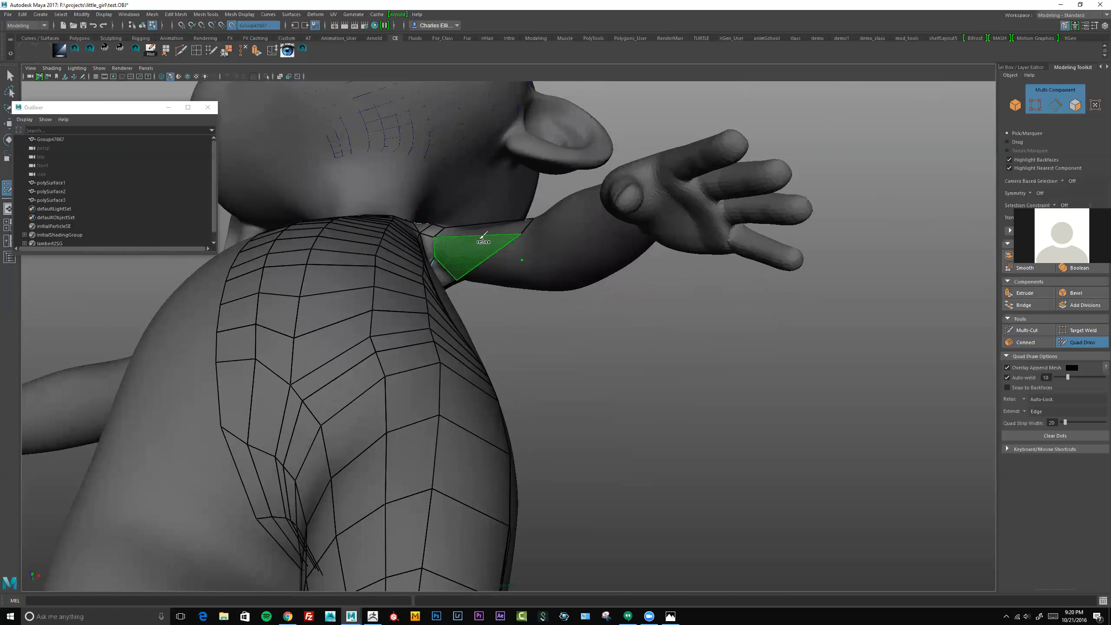
pyautogui.keyDown('shift'); pyautogui.click(483, 237); pyautogui.keyUp('shift')
pyautogui.moveTo(484, 236)
pyautogui.keyDown('alt'); pyautogui.mouseDown()
pyautogui.moveTo(494, 269)
pyautogui.moveTo(544, 295)
pyautogui.moveTo(495, 232)
pyautogui.moveTo(527, 276)
pyautogui.moveTo(516, 326)
pyautogui.moveTo(529, 311)
pyautogui.moveTo(456, 269)
pyautogui.mouseUp(); pyautogui.keyUp('alt')
pyautogui.keyDown('shift'); pyautogui.click(486, 273); pyautogui.keyUp('shift')
pyautogui.keyDown('shift'); pyautogui.click(495, 240); pyautogui.keyUp('shift')
pyautogui.click(529, 276)
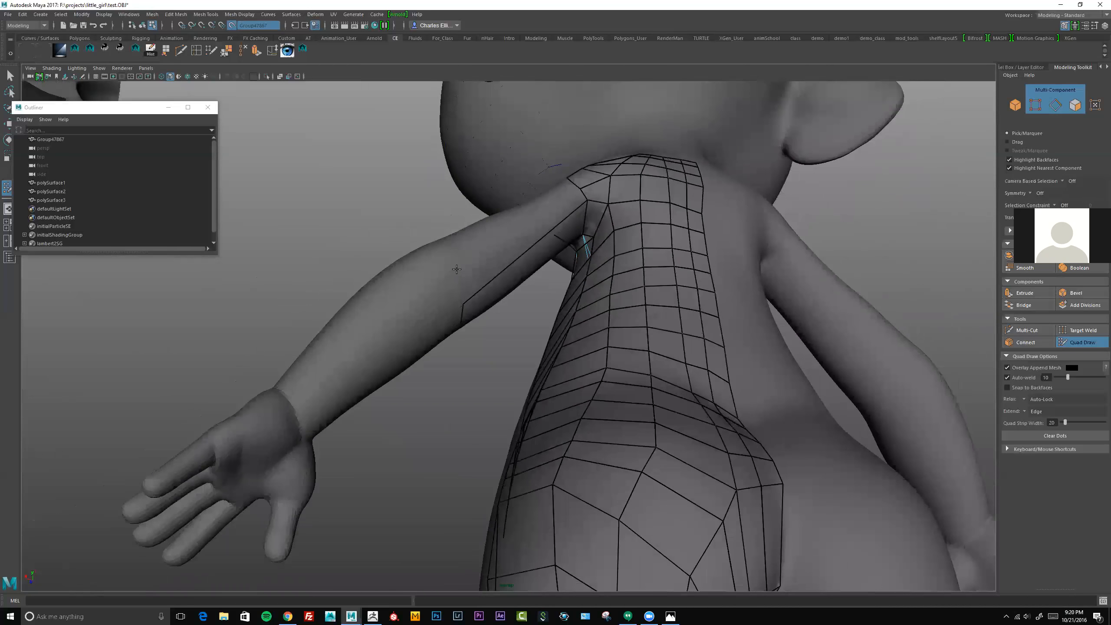
# Step: Fill the remaining back and outer upper-arm quads to close the ring at the elbow
pyautogui.keyDown('shift'); pyautogui.click(503, 239); pyautogui.keyUp('shift')
pyautogui.moveTo(502, 230)
pyautogui.keyDown('alt'); pyautogui.mouseDown()
pyautogui.moveTo(514, 263)
pyautogui.moveTo(471, 280)
pyautogui.moveTo(508, 241)
pyautogui.moveTo(596, 256)
pyautogui.moveTo(560, 304)
pyautogui.mouseUp(); pyautogui.keyUp('alt')
pyautogui.keyDown('alt'); pyautogui.moveTo(548, 254); pyautogui.dragTo(522, 263); pyautogui.keyUp('alt')
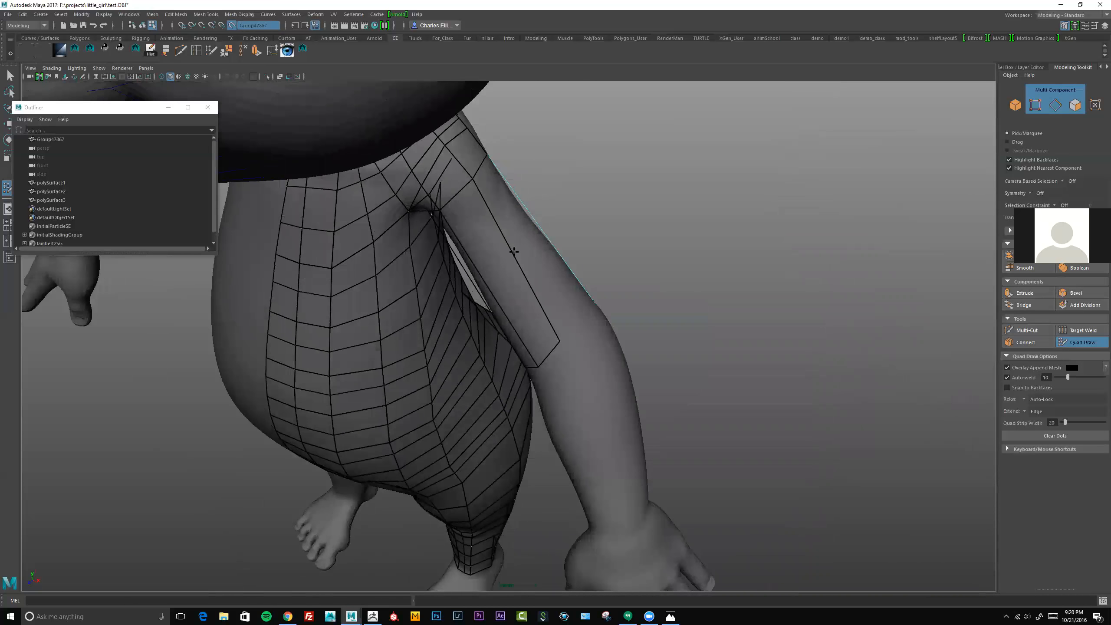
pyautogui.keyDown('alt'); pyautogui.moveTo(517, 257); pyautogui.dragTo(518, 324); pyautogui.keyUp('alt')
pyautogui.keyDown('shift'); pyautogui.click(516, 324); pyautogui.keyUp('shift')
pyautogui.keyDown('alt'); pyautogui.moveTo(394, 327); pyautogui.dragTo(595, 293); pyautogui.keyUp('alt')
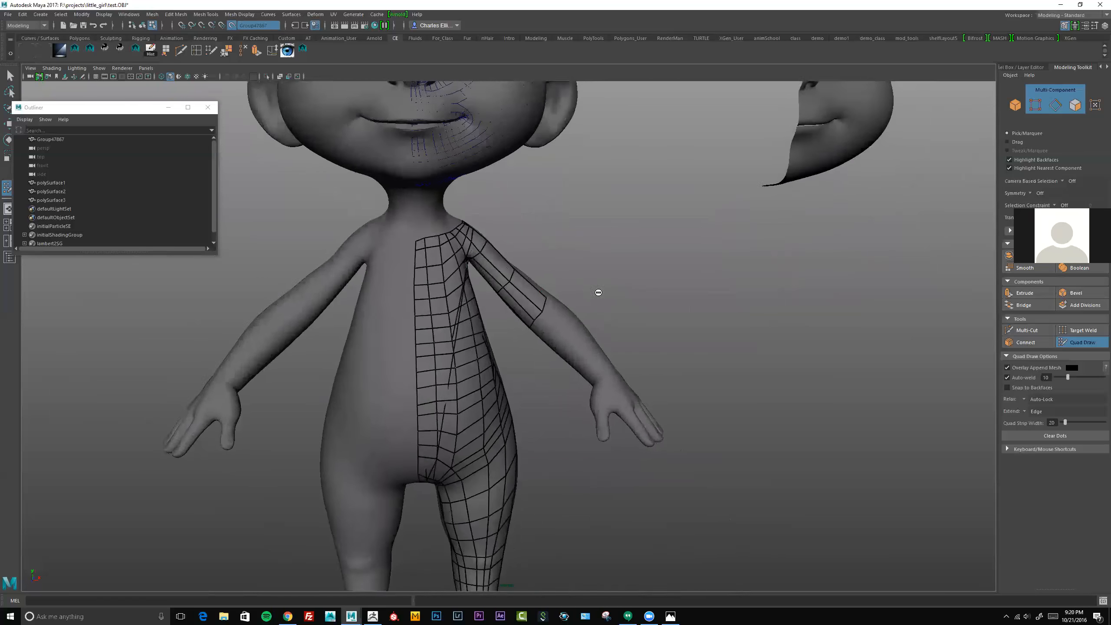
# Step: Insert edge loops around the upper arm between the shoulder and the elbow
pyautogui.scroll(4, 595, 292)
pyautogui.keyDown('alt'); pyautogui.moveTo(421, 227); pyautogui.dragTo(547, 221); pyautogui.keyUp('alt')
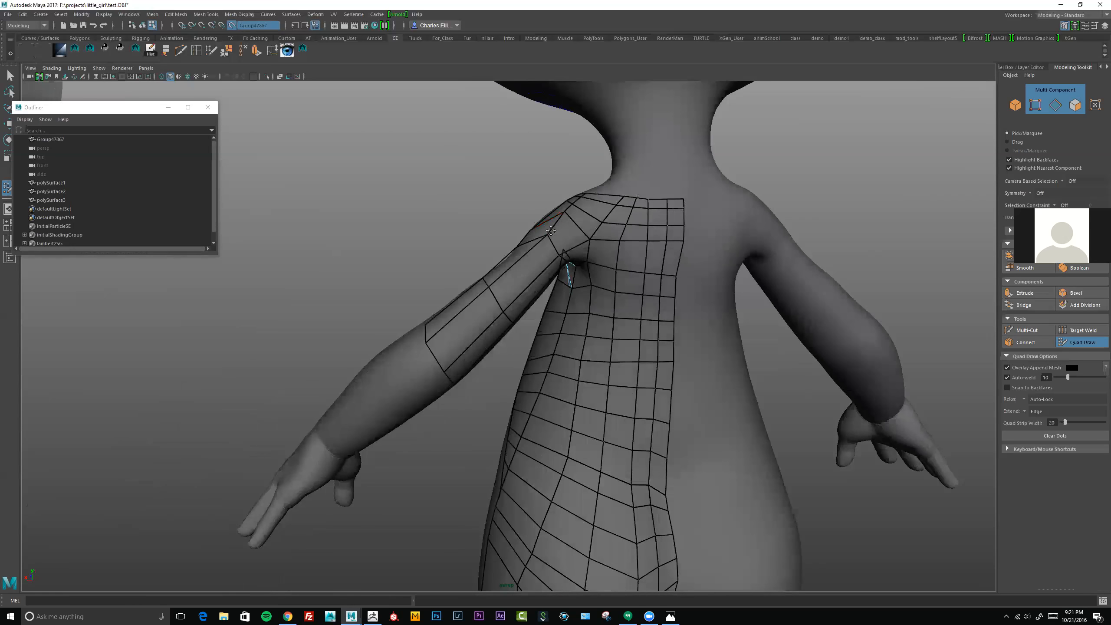
pyautogui.keyDown('ctrl'); pyautogui.click(559, 238); pyautogui.keyUp('ctrl')
pyautogui.moveTo(585, 231)
pyautogui.keyDown('alt'); pyautogui.mouseDown()
pyautogui.moveTo(584, 253)
pyautogui.moveTo(608, 207)
pyautogui.moveTo(626, 200)
pyautogui.moveTo(464, 220)
pyautogui.moveTo(513, 204)
pyautogui.mouseUp(); pyautogui.keyUp('alt')
pyautogui.moveTo(551, 228)
pyautogui.keyDown('alt'); pyautogui.mouseDown()
pyautogui.moveTo(503, 238)
pyautogui.moveTo(498, 219)
pyautogui.moveTo(531, 243)
pyautogui.moveTo(492, 245)
pyautogui.moveTo(523, 236)
pyautogui.moveTo(404, 230)
pyautogui.moveTo(464, 262)
pyautogui.moveTo(547, 229)
pyautogui.moveTo(550, 258)
pyautogui.moveTo(532, 250)
pyautogui.moveTo(595, 254)
pyautogui.moveTo(503, 216)
pyautogui.moveTo(513, 228)
pyautogui.moveTo(459, 218)
pyautogui.moveTo(560, 255)
pyautogui.mouseUp(); pyautogui.keyUp('alt')
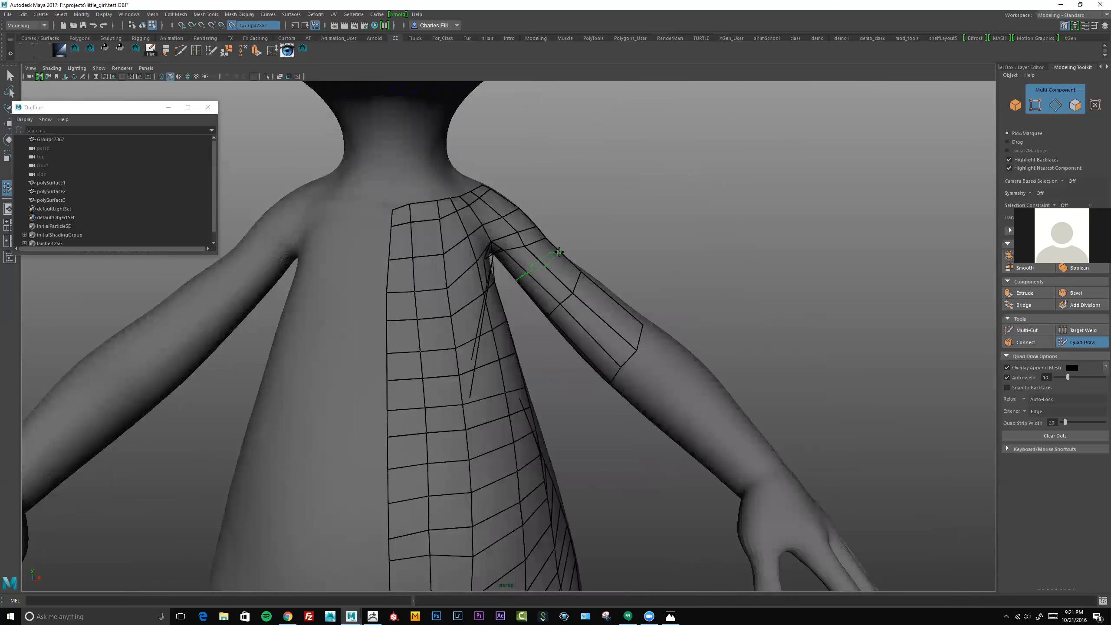
pyautogui.scroll(-3, 565, 259)
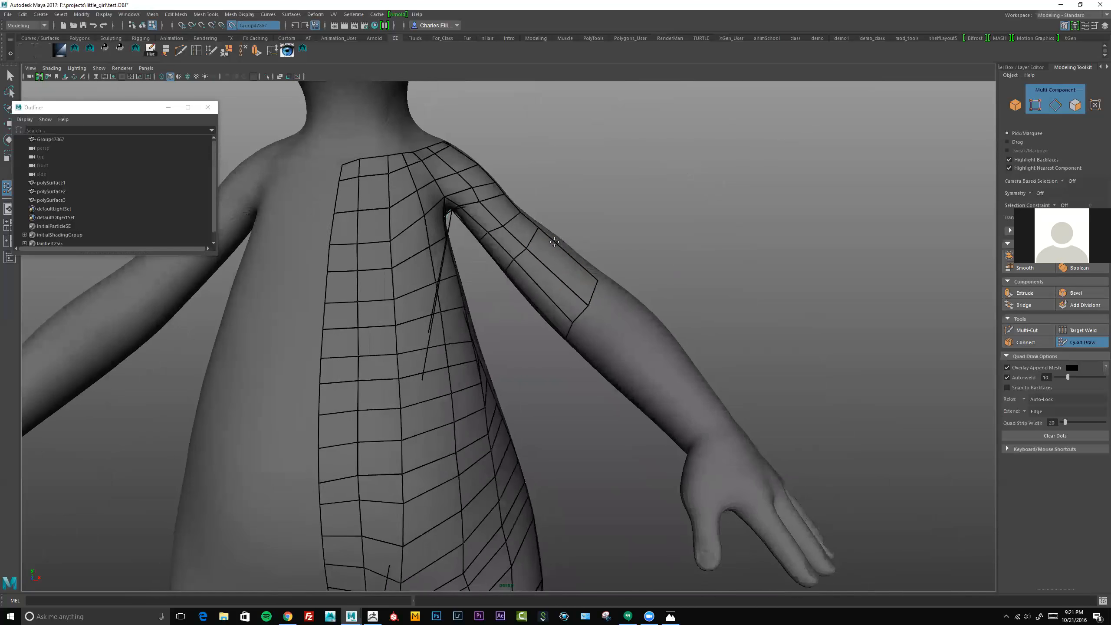
pyautogui.keyDown('alt'); pyautogui.moveTo(558, 265); pyautogui.dragTo(516, 247); pyautogui.keyUp('alt')
pyautogui.scroll(-3, 533, 247)
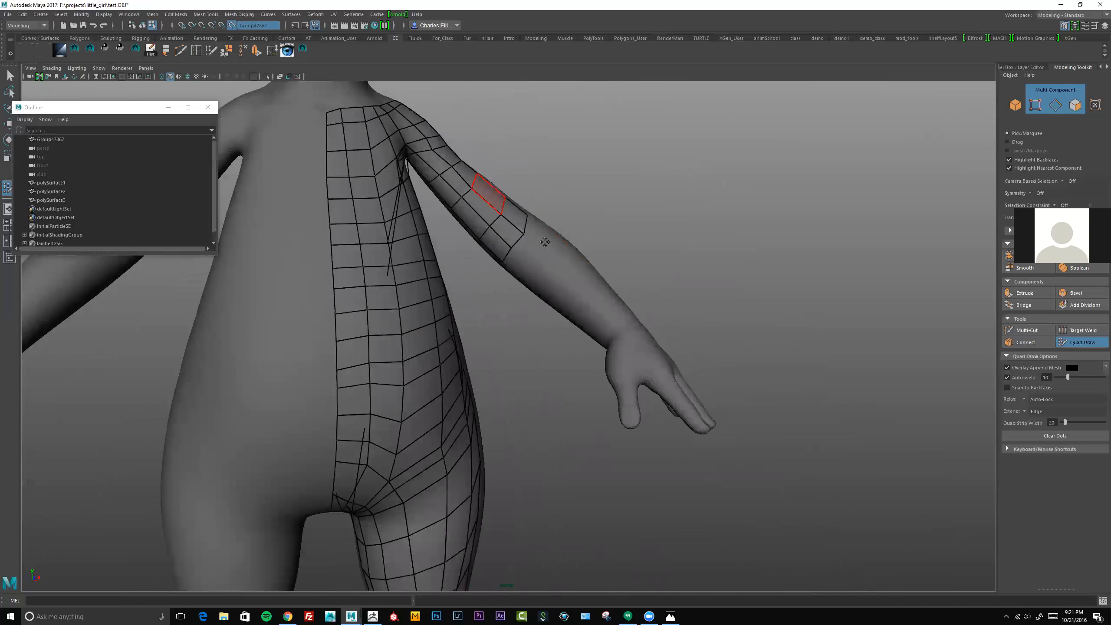
# Step: Place points around the wrist and fill the forearm quads from the elbow ring down to it
pyautogui.click(628, 321)
pyautogui.moveTo(618, 327)
pyautogui.keyDown('alt'); pyautogui.mouseDown()
pyautogui.moveTo(628, 323)
pyautogui.moveTo(512, 294)
pyautogui.mouseUp(); pyautogui.keyUp('alt')
pyautogui.click(614, 332)
pyautogui.keyDown('shift'); pyautogui.click(594, 301); pyautogui.keyUp('shift')
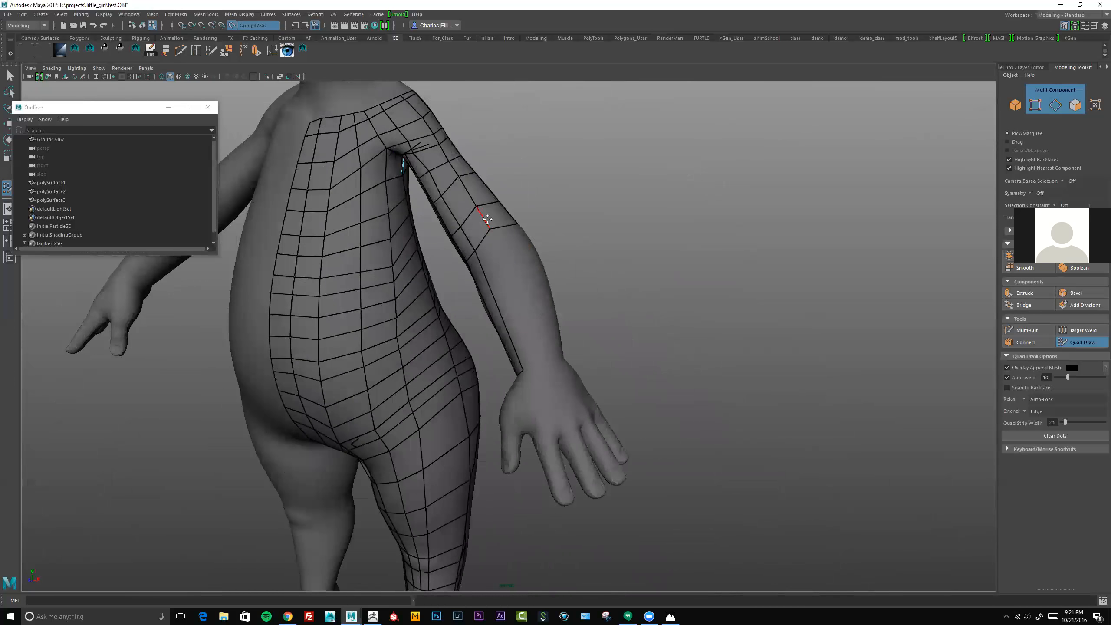
pyautogui.moveTo(487, 219)
pyautogui.keyDown('alt'); pyautogui.mouseDown()
pyautogui.moveTo(526, 325)
pyautogui.moveTo(489, 307)
pyautogui.moveTo(516, 271)
pyautogui.moveTo(503, 245)
pyautogui.moveTo(475, 297)
pyautogui.moveTo(459, 285)
pyautogui.moveTo(492, 243)
pyautogui.moveTo(507, 260)
pyautogui.moveTo(484, 265)
pyautogui.moveTo(493, 312)
pyautogui.mouseUp(); pyautogui.keyUp('alt')
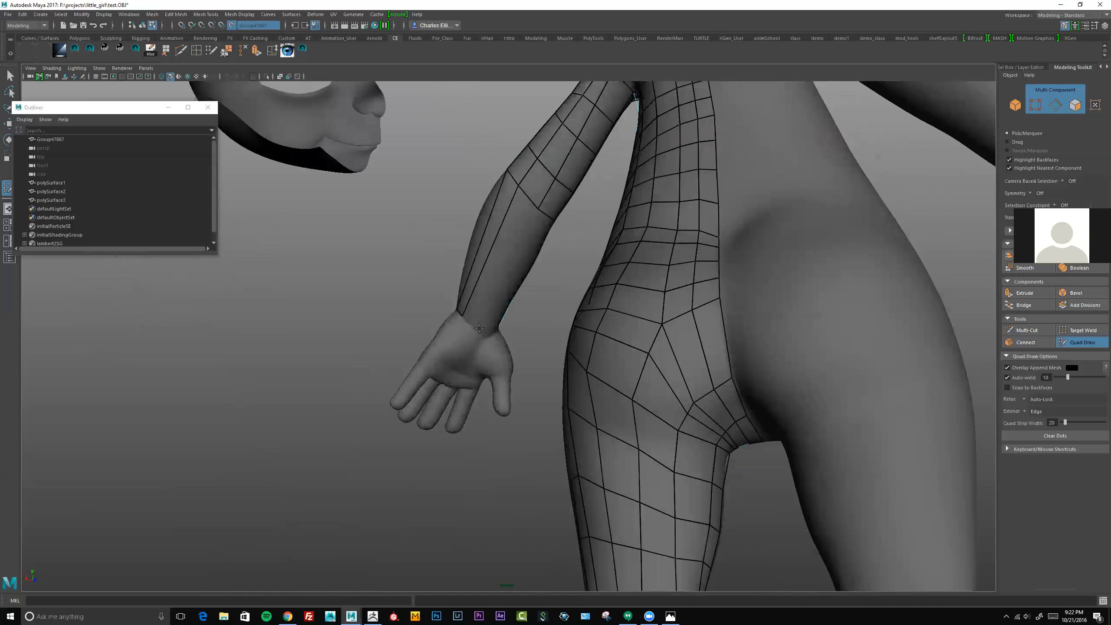
pyautogui.moveTo(497, 261)
pyautogui.keyDown('alt'); pyautogui.mouseDown()
pyautogui.moveTo(446, 273)
pyautogui.moveTo(504, 265)
pyautogui.moveTo(557, 292)
pyautogui.moveTo(526, 274)
pyautogui.mouseUp(); pyautogui.keyUp('alt')
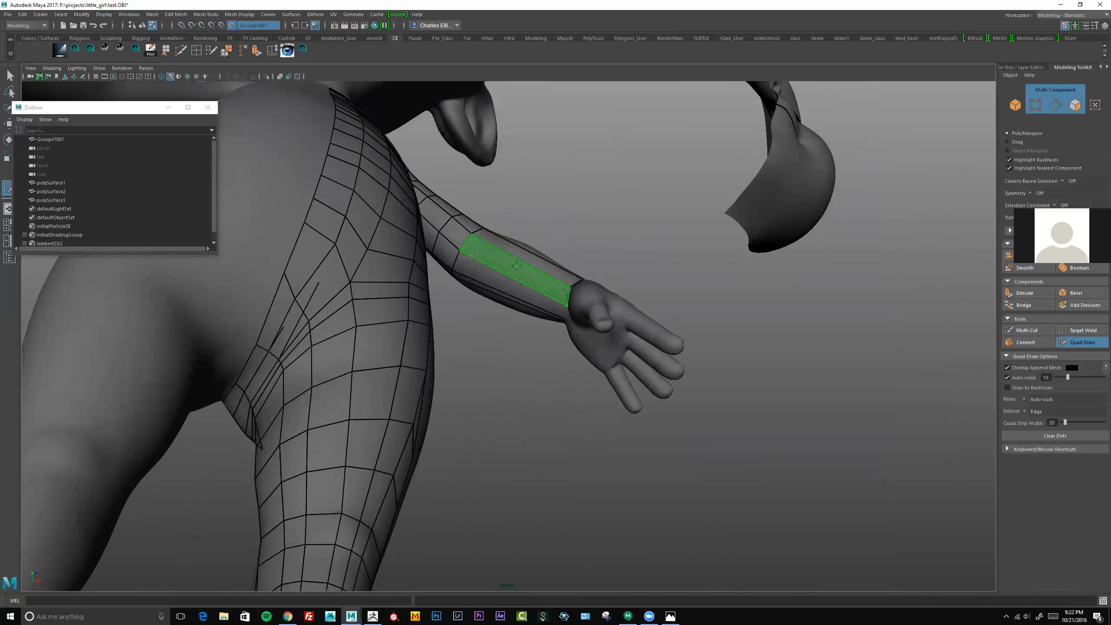
# Step: Insert edge loops around the forearm between the elbow and the wrist
pyautogui.scroll(-5, 514, 283)
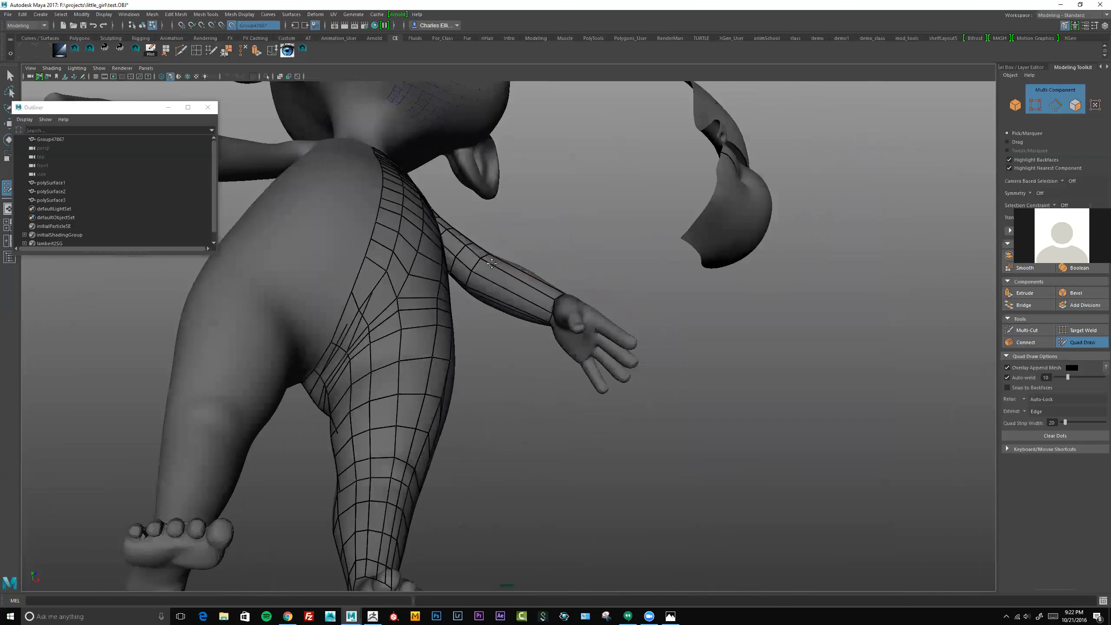
pyautogui.keyDown('alt'); pyautogui.moveTo(514, 283); pyautogui.dragTo(479, 310); pyautogui.keyUp('alt')
pyautogui.scroll(-3, 479, 311)
pyautogui.keyDown('alt'); pyautogui.moveTo(570, 253); pyautogui.dragTo(454, 273); pyautogui.keyUp('alt')
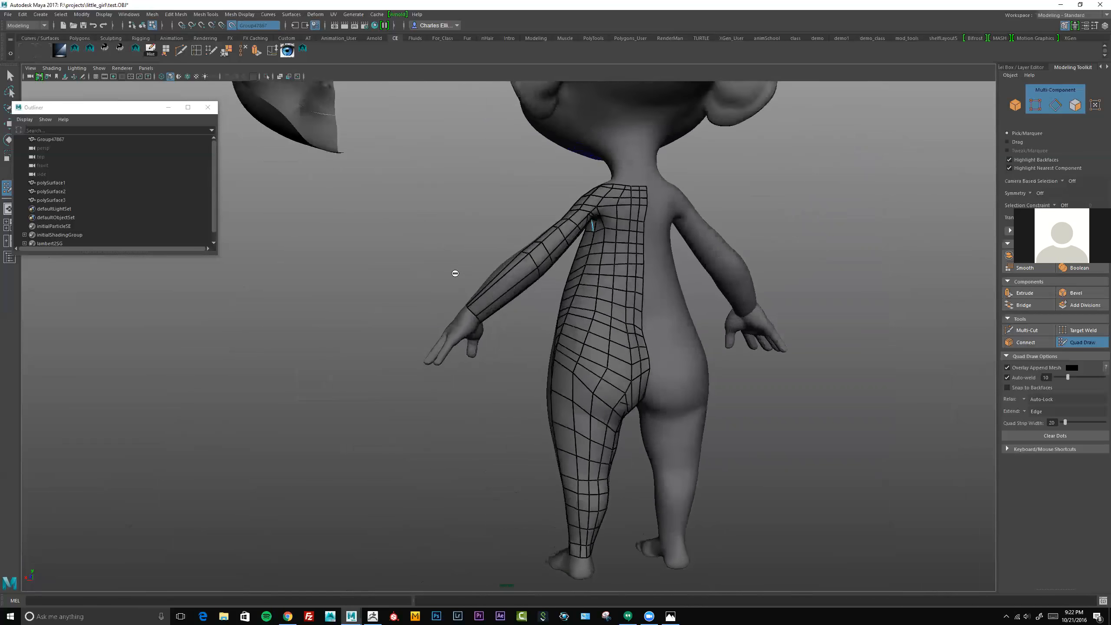
pyautogui.keyDown('alt'); pyautogui.moveTo(454, 273); pyautogui.dragTo(543, 278, button='right'); pyautogui.keyUp('alt')
pyautogui.keyDown('alt'); pyautogui.moveTo(543, 278); pyautogui.dragTo(489, 253); pyautogui.keyUp('alt')
pyautogui.keyDown('alt'); pyautogui.moveTo(488, 253); pyautogui.dragTo(521, 262, button='right'); pyautogui.keyUp('alt')
pyautogui.keyDown('alt'); pyautogui.moveTo(520, 262); pyautogui.dragTo(621, 252); pyautogui.keyUp('alt')
pyautogui.keyDown('alt'); pyautogui.moveTo(622, 252); pyautogui.dragTo(593, 260, button='right'); pyautogui.keyUp('alt')
pyautogui.keyDown('alt'); pyautogui.moveTo(593, 260); pyautogui.dragTo(478, 260); pyautogui.keyUp('alt')
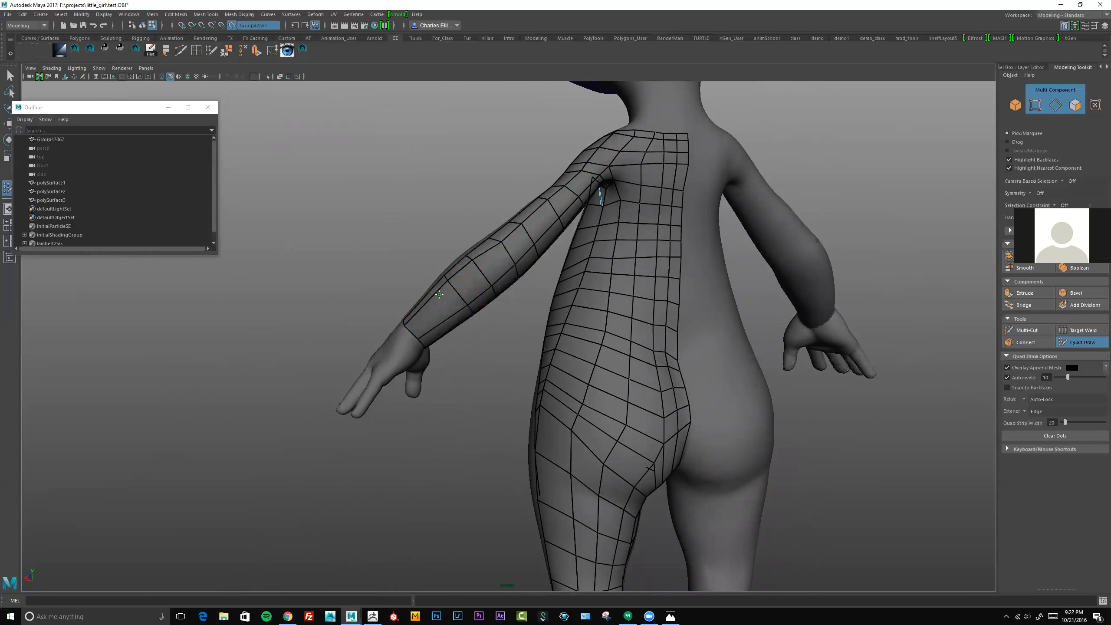
pyautogui.moveTo(503, 275)
pyautogui.keyDown('alt'); pyautogui.mouseDown()
pyautogui.moveTo(481, 265)
pyautogui.moveTo(591, 241)
pyautogui.moveTo(533, 242)
pyautogui.moveTo(551, 261)
pyautogui.moveTo(507, 245)
pyautogui.moveTo(437, 255)
pyautogui.moveTo(511, 279)
pyautogui.moveTo(497, 291)
pyautogui.moveTo(560, 277)
pyautogui.moveTo(500, 302)
pyautogui.moveTo(511, 303)
pyautogui.moveTo(508, 258)
pyautogui.moveTo(540, 264)
pyautogui.moveTo(512, 275)
pyautogui.moveTo(539, 240)
pyautogui.moveTo(531, 226)
pyautogui.moveTo(545, 256)
pyautogui.moveTo(541, 241)
pyautogui.moveTo(525, 294)
pyautogui.moveTo(552, 344)
pyautogui.mouseUp(); pyautogui.keyUp('alt')
pyautogui.keyDown('ctrl'); pyautogui.click(510, 279); pyautogui.keyUp('ctrl')
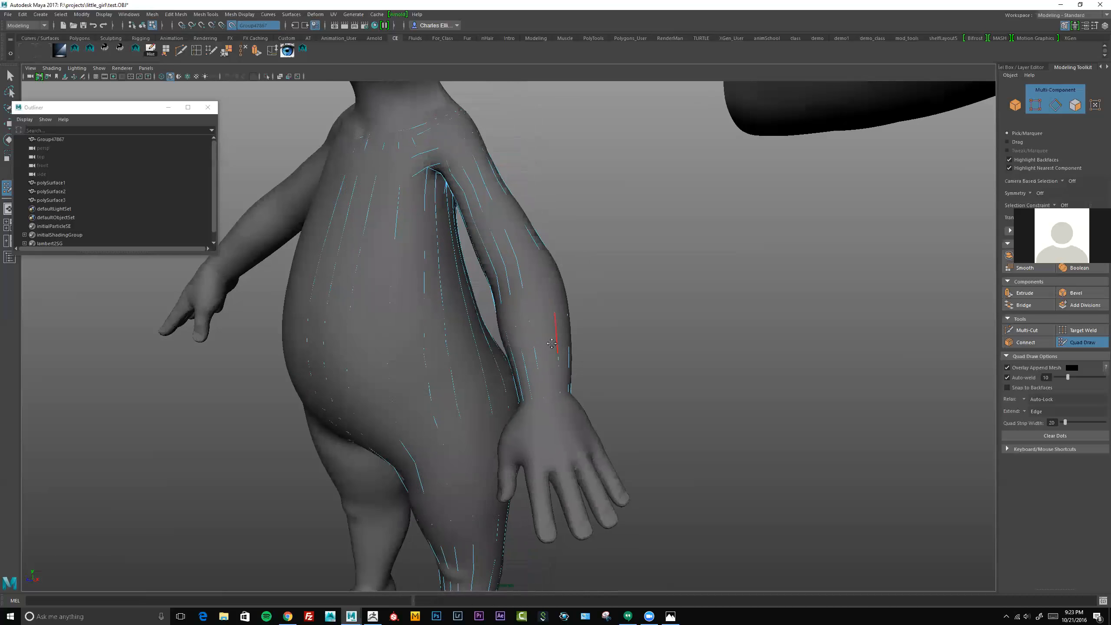
# Step: Insert additional edge loops around the hip, thigh and lower leg to even out the quad spacing
pyautogui.moveTo(538, 301)
pyautogui.keyDown('alt'); pyautogui.mouseDown()
pyautogui.moveTo(523, 272)
pyautogui.moveTo(468, 276)
pyautogui.mouseUp(); pyautogui.keyUp('alt')
pyautogui.keyDown('alt'); pyautogui.moveTo(468, 276); pyautogui.dragTo(455, 280, button='right'); pyautogui.keyUp('alt')
pyautogui.keyDown('alt'); pyautogui.moveTo(455, 280); pyautogui.dragTo(406, 313); pyautogui.keyUp('alt')
pyautogui.keyDown('alt'); pyautogui.moveTo(406, 313); pyautogui.dragTo(480, 276, button='middle'); pyautogui.keyUp('alt')
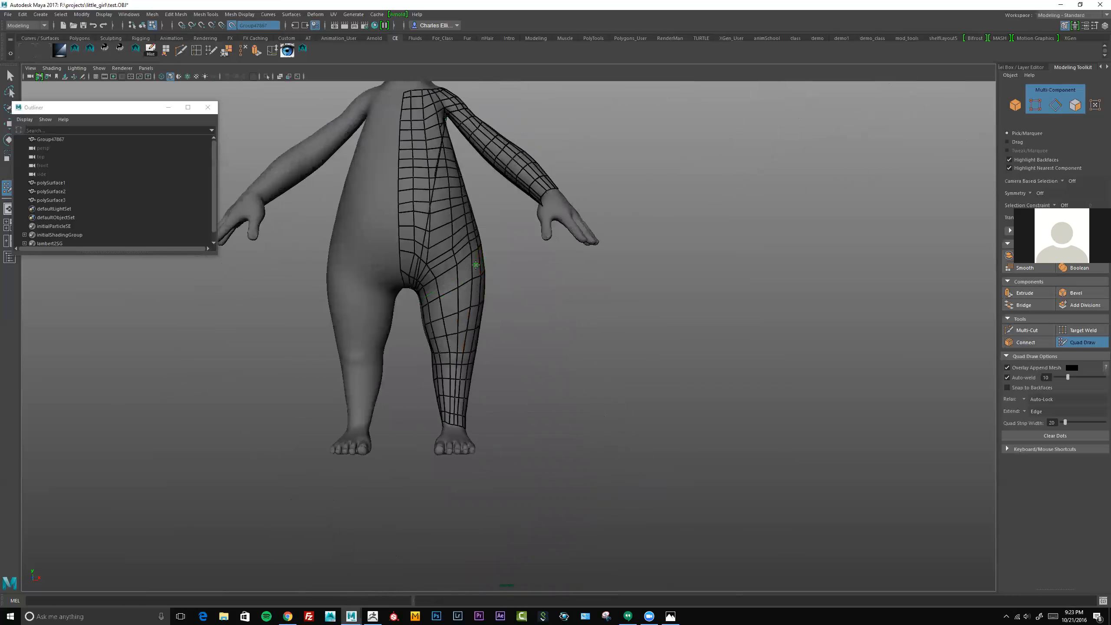
pyautogui.moveTo(494, 317)
pyautogui.keyDown('alt'); pyautogui.mouseDown()
pyautogui.moveTo(478, 299)
pyautogui.moveTo(473, 314)
pyautogui.moveTo(488, 327)
pyautogui.moveTo(462, 318)
pyautogui.moveTo(488, 319)
pyautogui.moveTo(471, 372)
pyautogui.mouseUp(); pyautogui.keyUp('alt')
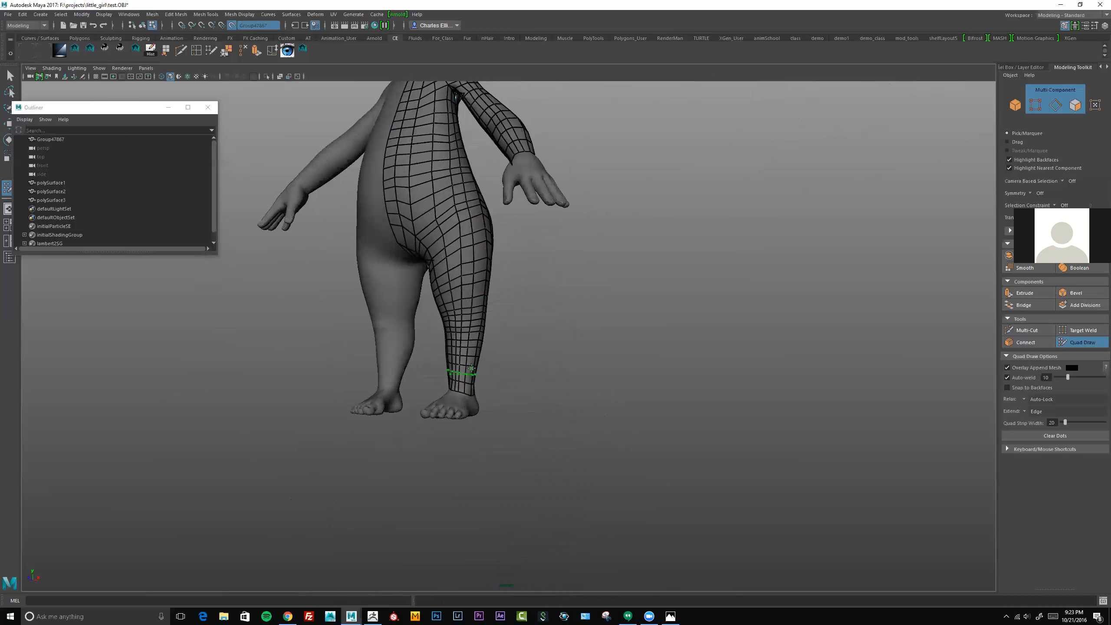
pyautogui.keyDown('alt'); pyautogui.moveTo(472, 350); pyautogui.dragTo(482, 421, button='middle'); pyautogui.keyUp('alt')
pyautogui.keyDown('alt'); pyautogui.moveTo(468, 377); pyautogui.dragTo(507, 372); pyautogui.keyUp('alt')
# Step: Insert additional edge loops around the arm at the elbow, forearm and wrist
pyautogui.keyDown('alt'); pyautogui.moveTo(451, 210); pyautogui.dragTo(463, 210, button='right'); pyautogui.keyUp('alt')
pyautogui.keyDown('alt'); pyautogui.moveTo(457, 197); pyautogui.dragTo(454, 253, button='middle'); pyautogui.keyUp('alt')
pyautogui.keyDown('alt'); pyautogui.moveTo(454, 253); pyautogui.dragTo(591, 263); pyautogui.keyUp('alt')
pyautogui.keyDown('alt'); pyautogui.moveTo(591, 262); pyautogui.dragTo(482, 264, button='middle'); pyautogui.keyUp('alt')
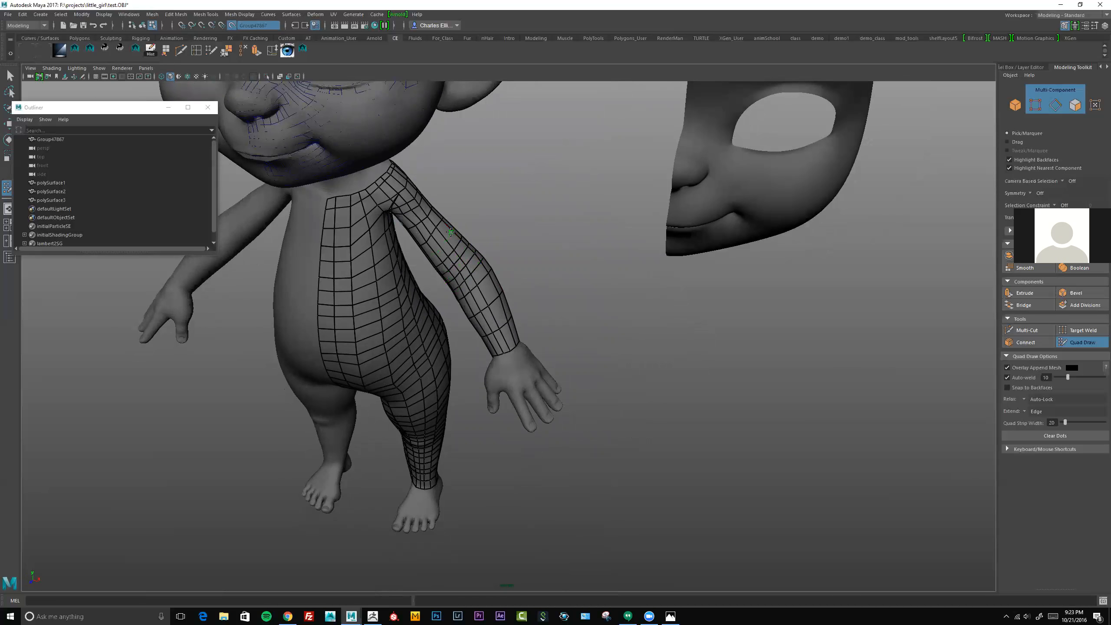
pyautogui.keyDown('alt'); pyautogui.moveTo(495, 258); pyautogui.dragTo(491, 263); pyautogui.keyUp('alt')
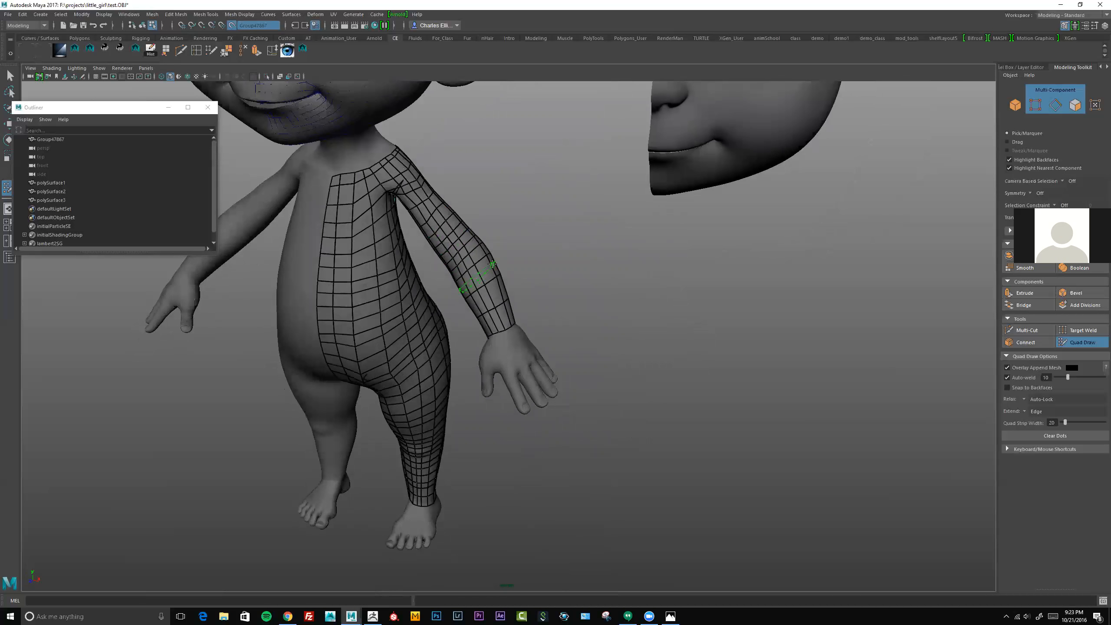
pyautogui.keyDown('ctrl'); pyautogui.click(508, 310); pyautogui.keyUp('ctrl')
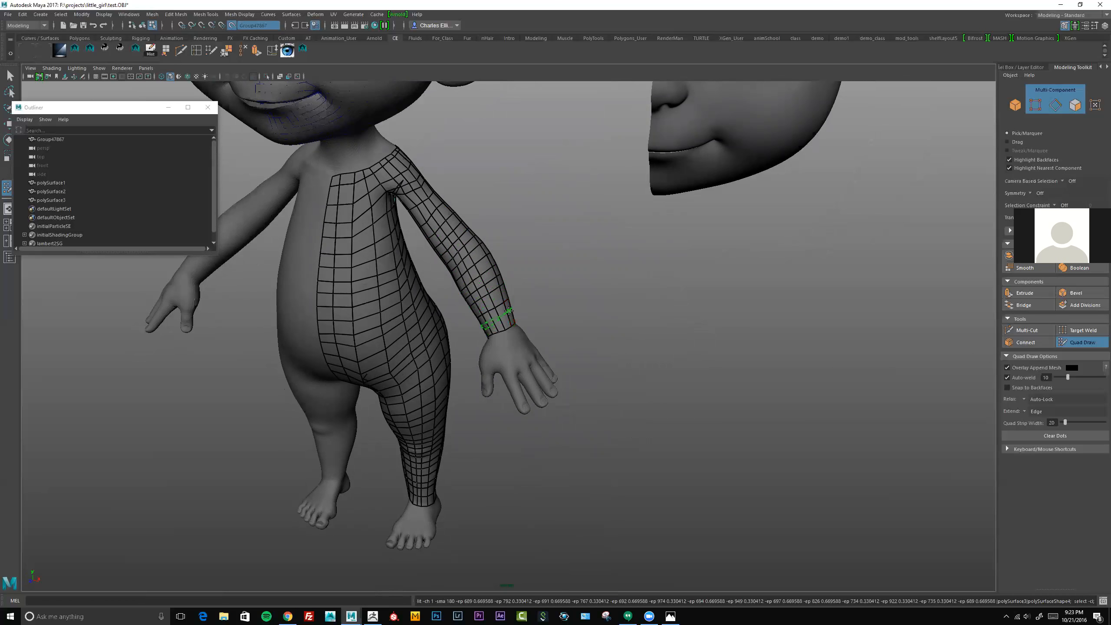
# Step: Relax the quads over the hips and back, up to the shoulder and along the arm
pyautogui.moveTo(385, 255)
pyautogui.keyDown('alt'); pyautogui.mouseDown()
pyautogui.moveTo(404, 222)
pyautogui.moveTo(415, 266)
pyautogui.moveTo(409, 305)
pyautogui.moveTo(418, 205)
pyautogui.moveTo(416, 329)
pyautogui.moveTo(456, 363)
pyautogui.moveTo(447, 303)
pyautogui.moveTo(463, 290)
pyautogui.mouseUp(); pyautogui.keyUp('alt')
pyautogui.moveTo(447, 354)
pyautogui.keyDown('shift'); pyautogui.mouseDown()
pyautogui.moveTo(432, 350)
pyautogui.moveTo(431, 394)
pyautogui.moveTo(490, 372)
pyautogui.moveTo(468, 315)
pyautogui.mouseUp(); pyautogui.keyUp('shift')
pyautogui.keyDown('alt'); pyautogui.moveTo(552, 345); pyautogui.dragTo(490, 386); pyautogui.keyUp('alt')
pyautogui.moveTo(472, 340)
pyautogui.keyDown('shift'); pyautogui.mouseDown()
pyautogui.moveTo(484, 345)
pyautogui.moveTo(513, 320)
pyautogui.moveTo(521, 337)
pyautogui.moveTo(485, 328)
pyautogui.moveTo(537, 315)
pyautogui.moveTo(564, 293)
pyautogui.moveTo(569, 302)
pyautogui.moveTo(575, 258)
pyautogui.moveTo(550, 227)
pyautogui.moveTo(543, 174)
pyautogui.moveTo(512, 232)
pyautogui.moveTo(552, 189)
pyautogui.mouseUp(); pyautogui.keyUp('shift')
pyautogui.keyDown('shift'); pyautogui.moveTo(551, 129); pyautogui.dragTo(560, 115); pyautogui.keyUp('shift')
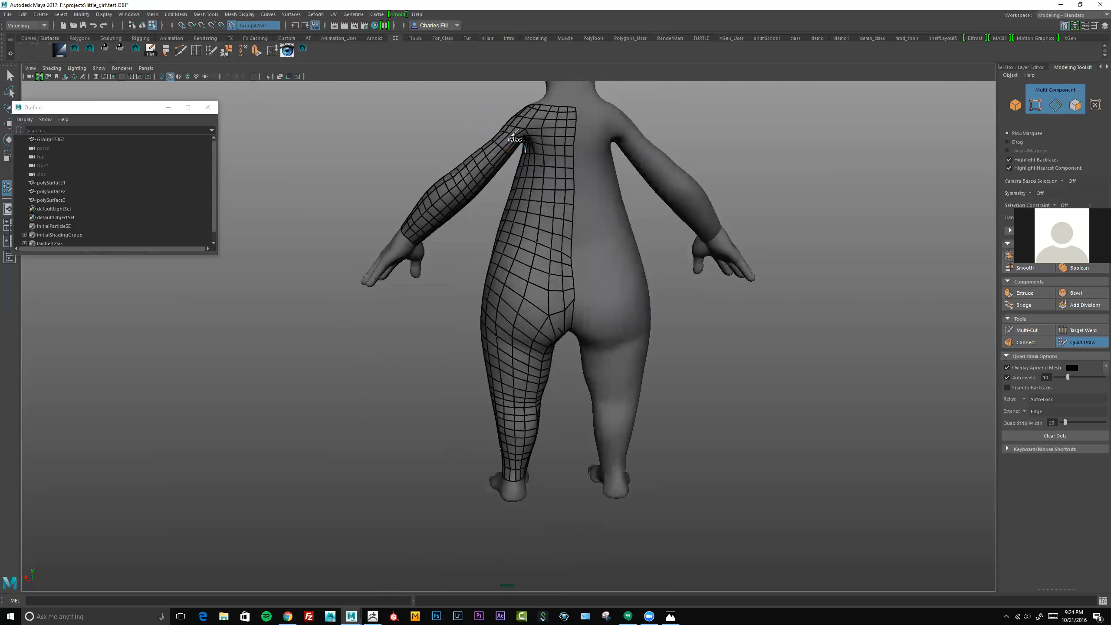
pyautogui.keyDown('alt'); pyautogui.moveTo(467, 178); pyautogui.dragTo(518, 181); pyautogui.keyUp('alt')
pyautogui.moveTo(407, 203)
pyautogui.keyDown('shift'); pyautogui.mouseDown()
pyautogui.moveTo(371, 231)
pyautogui.moveTo(424, 210)
pyautogui.moveTo(569, 201)
pyautogui.moveTo(502, 117)
pyautogui.mouseUp(); pyautogui.keyUp('shift')
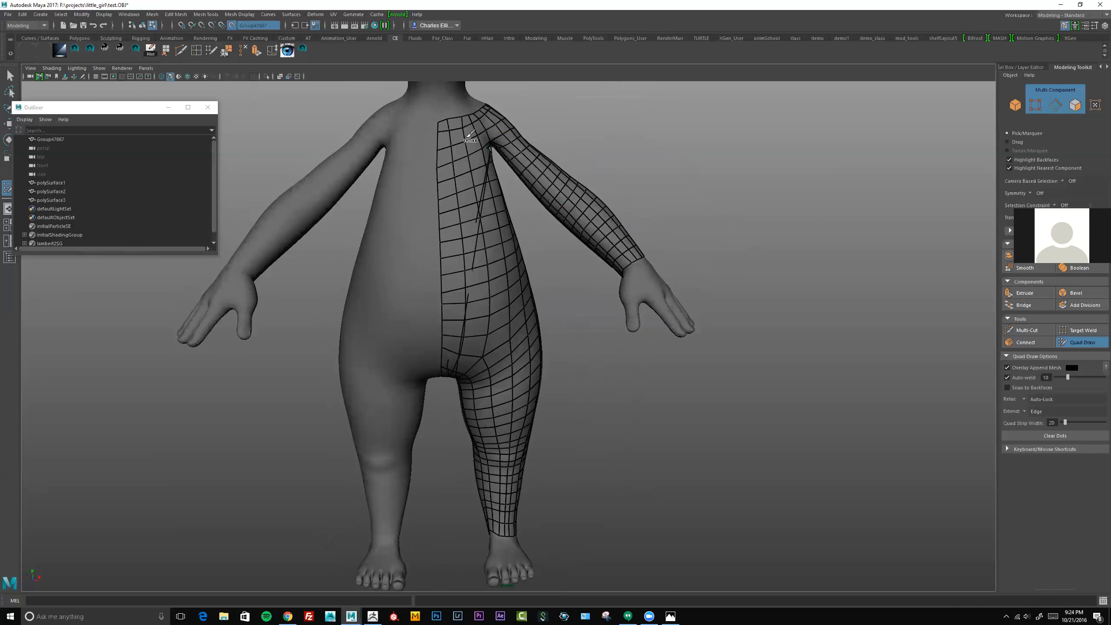
# Step: Relax the quads around the crotch, thigh and lower leg so they are evenly spaced
pyautogui.keyDown('alt'); pyautogui.moveTo(512, 247); pyautogui.dragTo(492, 269); pyautogui.keyUp('alt')
pyautogui.moveTo(449, 384)
pyautogui.keyDown('shift'); pyautogui.mouseDown()
pyautogui.moveTo(434, 348)
pyautogui.moveTo(448, 397)
pyautogui.moveTo(471, 330)
pyautogui.moveTo(475, 394)
pyautogui.mouseUp(); pyautogui.keyUp('shift')
pyautogui.keyDown('alt'); pyautogui.moveTo(524, 347); pyautogui.dragTo(459, 389); pyautogui.keyUp('alt')
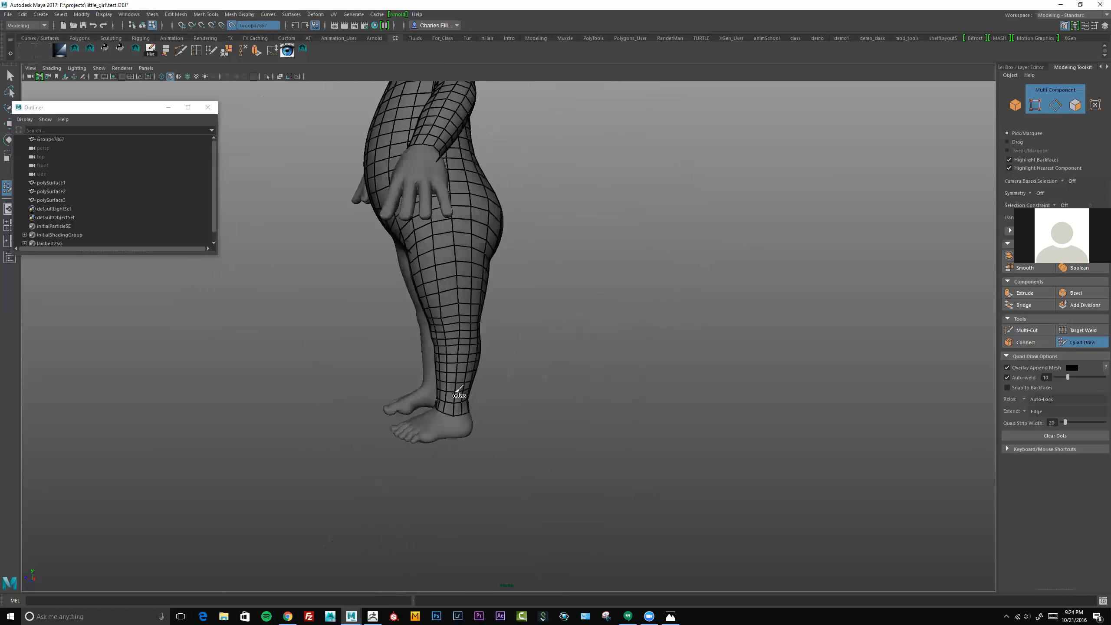
pyautogui.moveTo(473, 305)
pyautogui.keyDown('shift'); pyautogui.mouseDown()
pyautogui.moveTo(478, 374)
pyautogui.moveTo(475, 265)
pyautogui.mouseUp(); pyautogui.keyUp('shift')
pyautogui.keyDown('alt'); pyautogui.moveTo(555, 333); pyautogui.dragTo(479, 313); pyautogui.keyUp('alt')
pyautogui.keyDown('alt'); pyautogui.moveTo(415, 264); pyautogui.dragTo(559, 300); pyautogui.keyUp('alt')
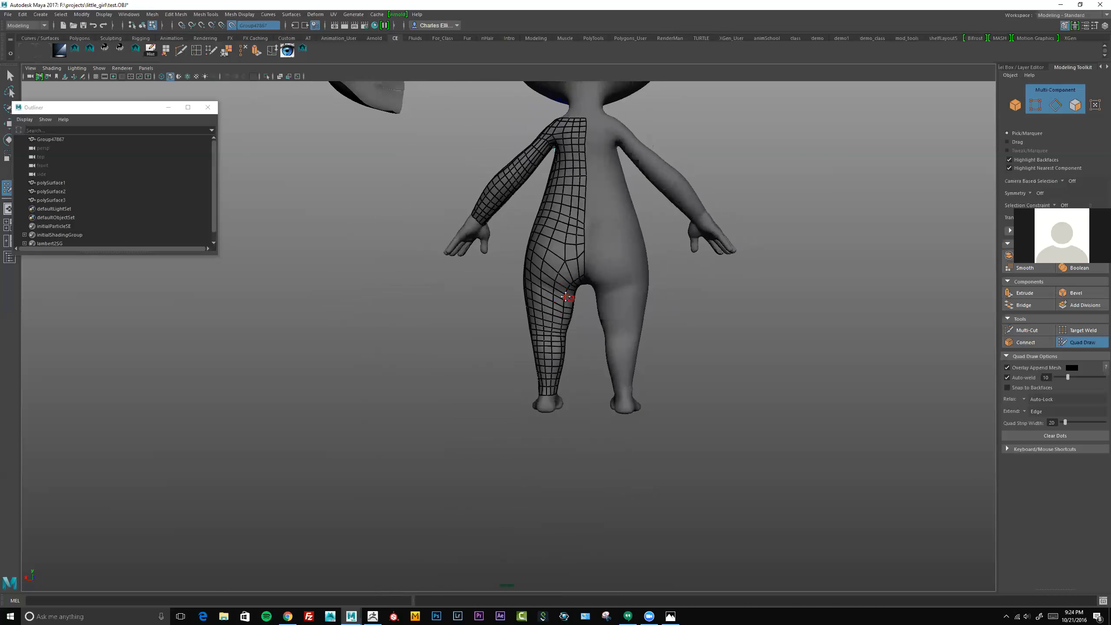
pyautogui.keyDown('alt'); pyautogui.moveTo(524, 313); pyautogui.dragTo(577, 254); pyautogui.keyUp('alt')
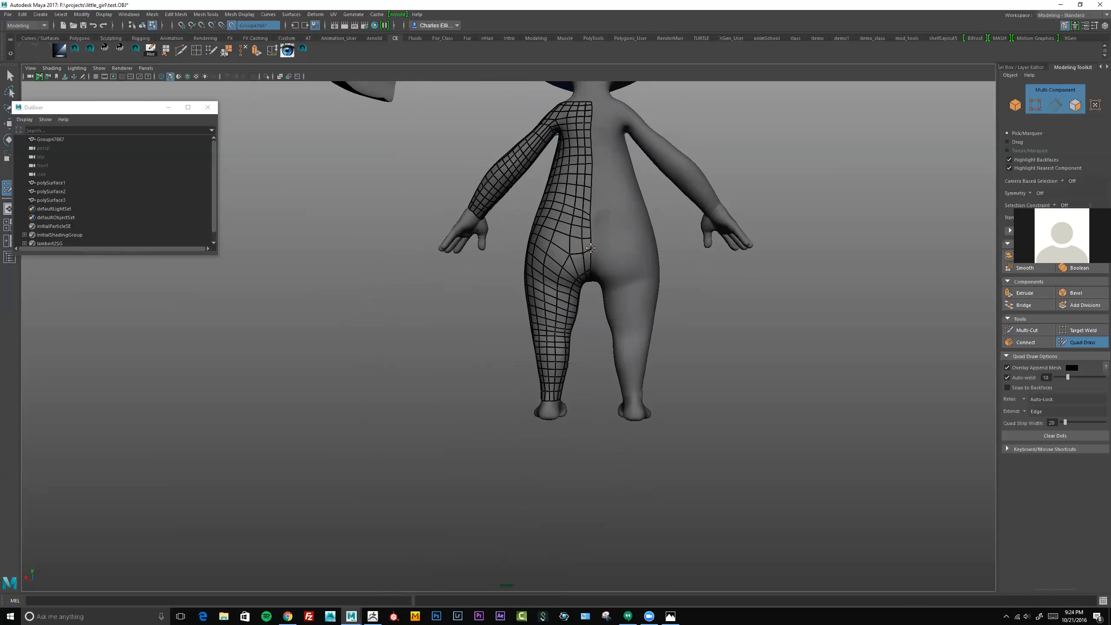
# Step: Leave Quad Draw, return to whole-object selection and turn off the live surface on the sculpt
pyautogui.moveTo(585, 244)
pyautogui.keyDown('alt'); pyautogui.mouseDown()
pyautogui.moveTo(413, 403)
pyautogui.moveTo(514, 256)
pyautogui.mouseUp(); pyautogui.keyUp('alt')
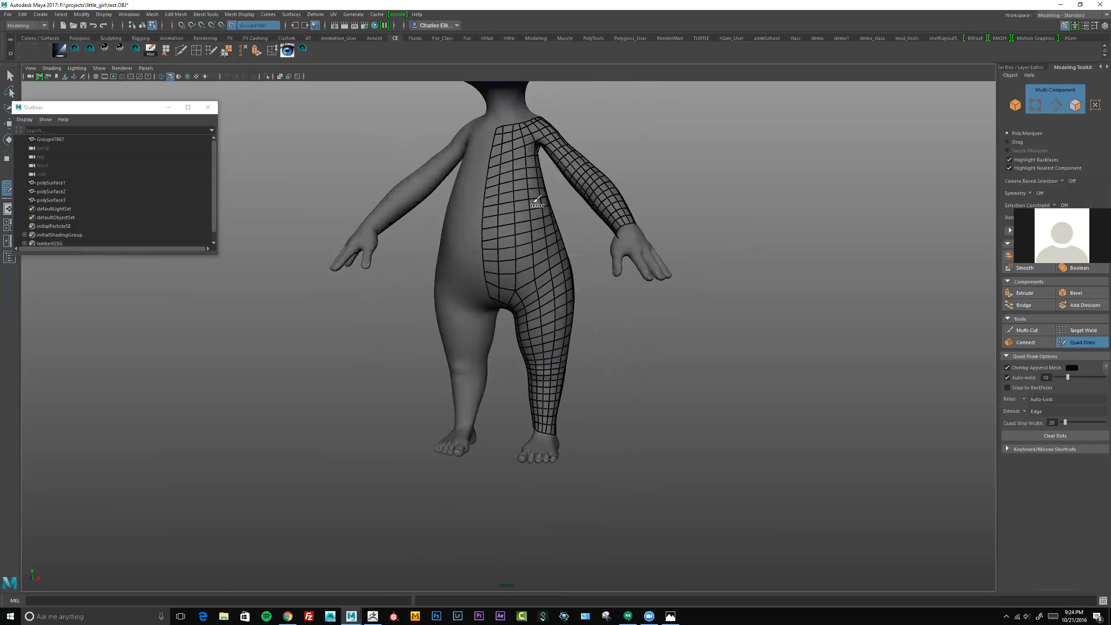
pyautogui.moveTo(538, 198)
pyautogui.keyDown('alt'); pyautogui.mouseDown()
pyautogui.moveTo(603, 230)
pyautogui.moveTo(661, 237)
pyautogui.moveTo(628, 239)
pyautogui.mouseUp(); pyautogui.keyUp('alt')
pyautogui.press('w')
pyautogui.keyDown('alt'); pyautogui.moveTo(645, 296); pyautogui.dragTo(612, 210, button='right'); pyautogui.keyUp('alt')
pyautogui.keyDown('alt'); pyautogui.moveTo(612, 210); pyautogui.dragTo(577, 299, button='middle'); pyautogui.keyUp('alt')
pyautogui.keyDown('alt'); pyautogui.moveTo(577, 300); pyautogui.dragTo(525, 285); pyautogui.keyUp('alt')
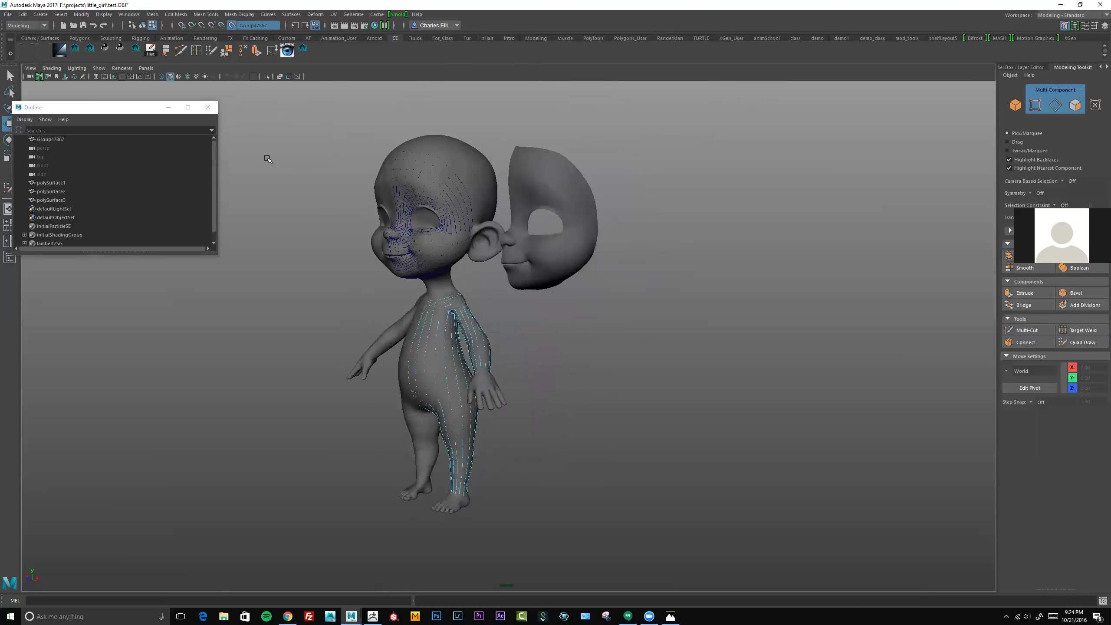
pyautogui.click(142, 25)
pyautogui.click(231, 24)
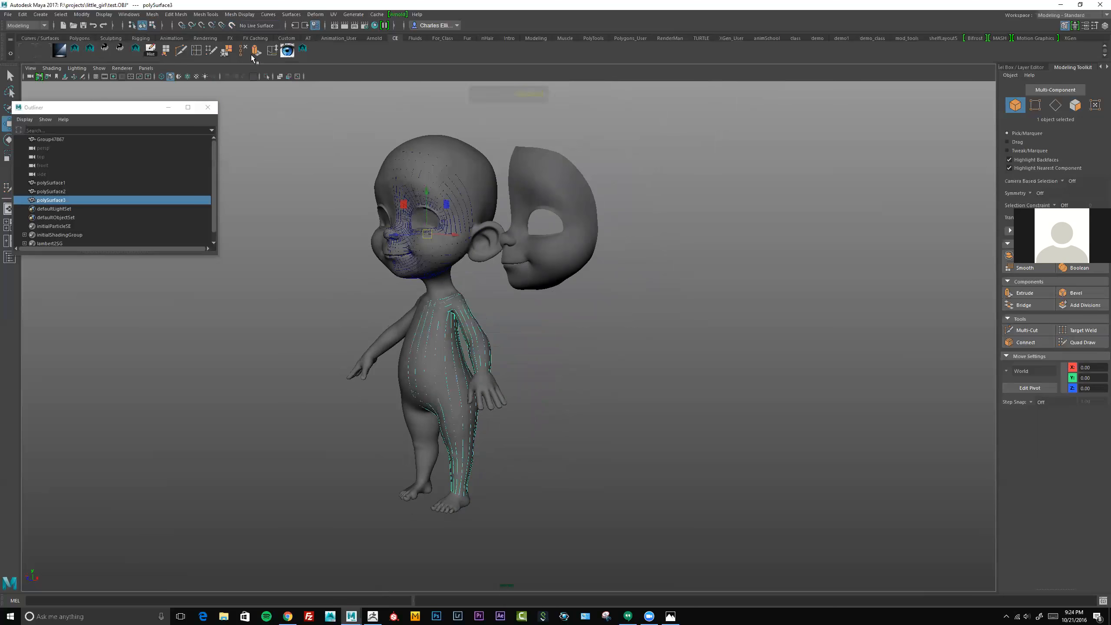
# Step: Duplicate the retopologized half-body mesh and move the copy 1.45 along X, beside the character and below the separate half-face
pyautogui.keyDown('alt'); pyautogui.moveTo(525, 298); pyautogui.dragTo(550, 299); pyautogui.keyUp('alt')
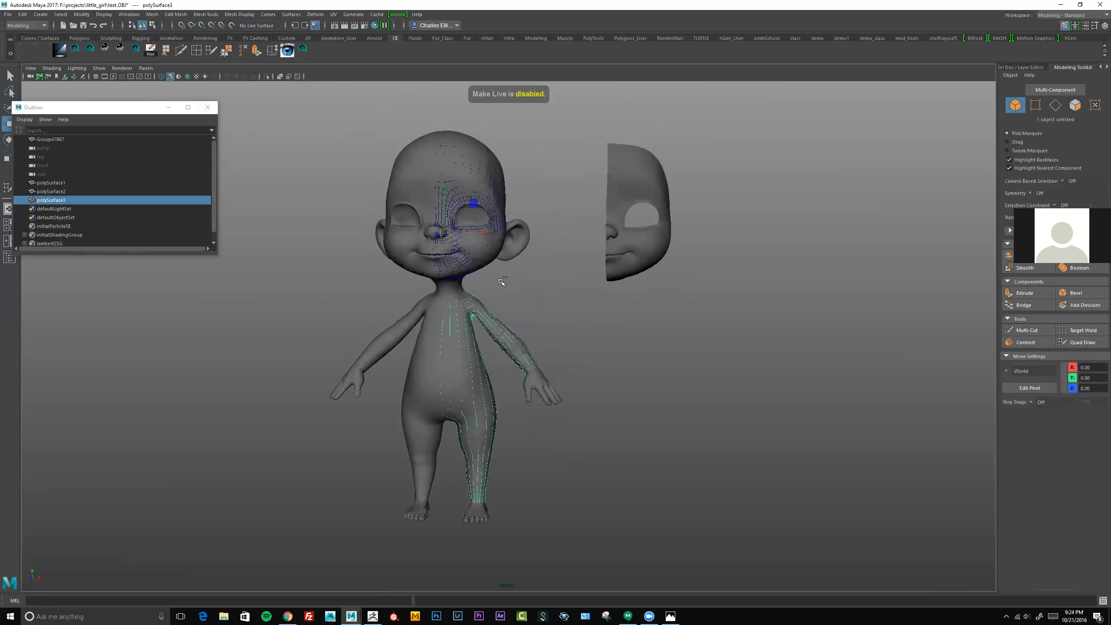
pyautogui.hotkey('ctrl', 'd')
pyautogui.moveTo(486, 234); pyautogui.dragTo(577, 266)
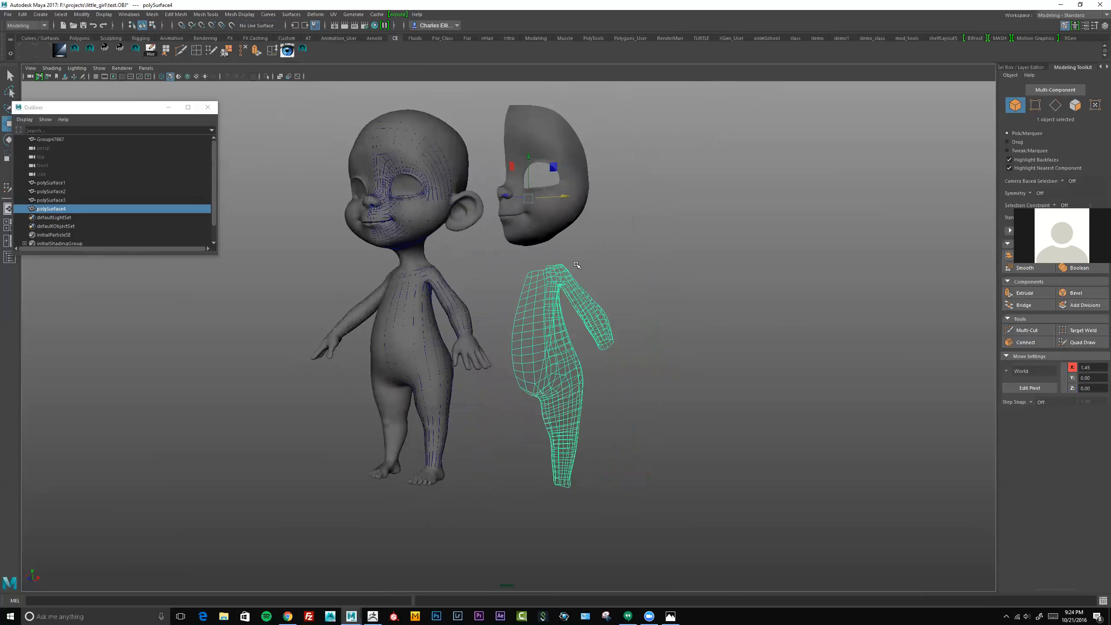
# Step: Assign a new Lambert material to the duplicated half-body mesh
pyautogui.rightClick(563, 283)
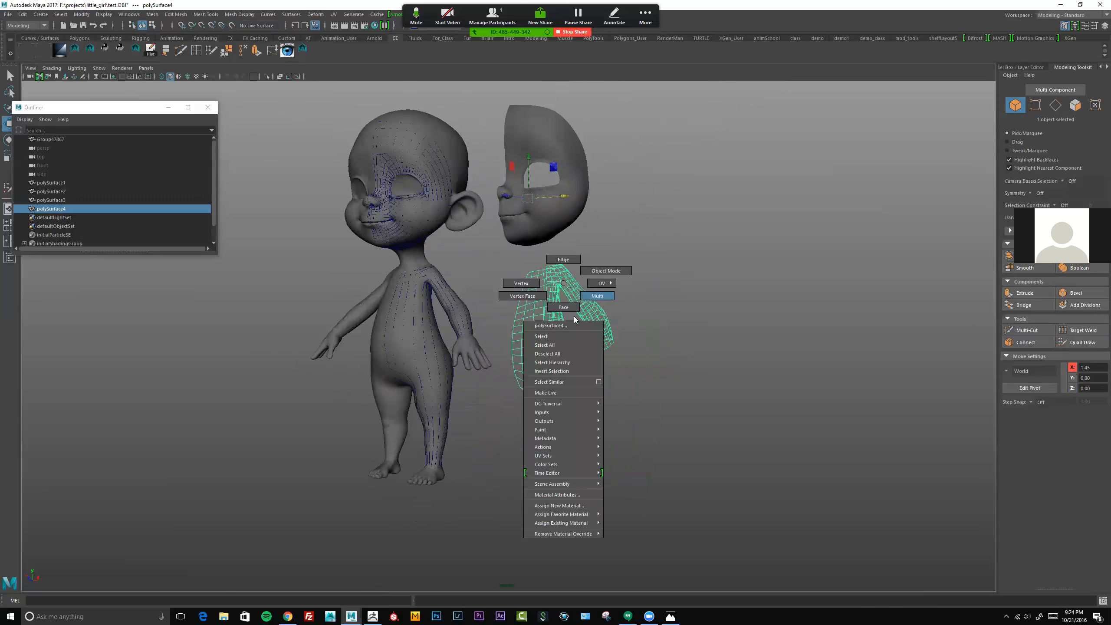
pyautogui.click(566, 506)
pyautogui.click(702, 254)
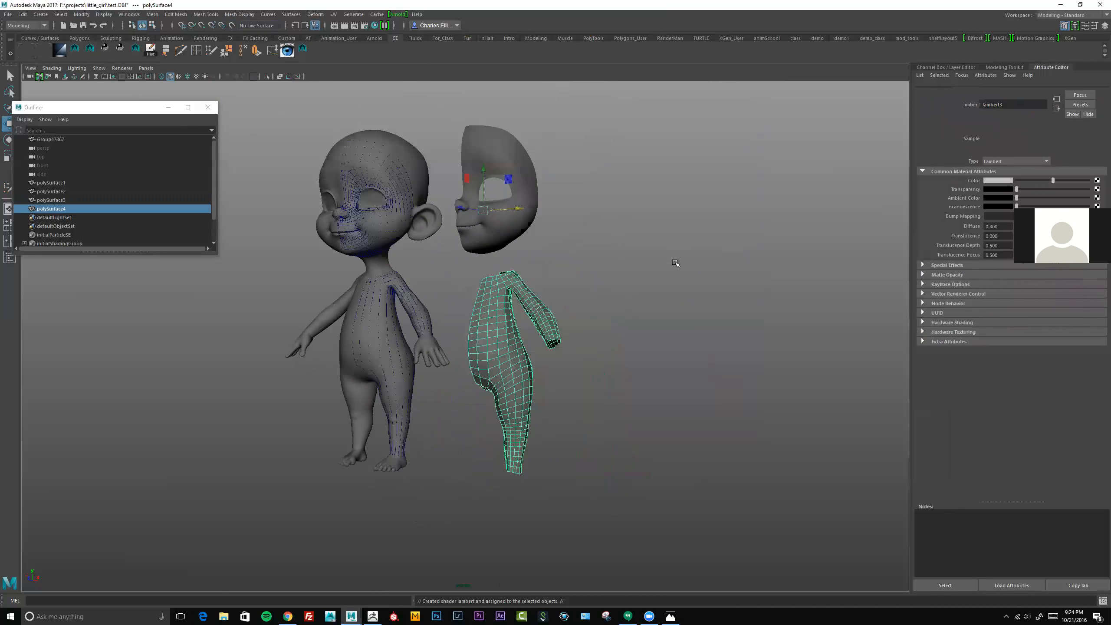
# Step: Select the half-body copy together with the half-face mesh and examine their quad flow from the front and side
pyautogui.moveTo(550, 280)
pyautogui.keyDown('alt'); pyautogui.mouseDown()
pyautogui.moveTo(617, 245)
pyautogui.moveTo(571, 273)
pyautogui.moveTo(462, 273)
pyautogui.moveTo(630, 268)
pyautogui.moveTo(568, 258)
pyautogui.moveTo(543, 277)
pyautogui.mouseUp(); pyautogui.keyUp('alt')
pyautogui.click(600, 273)
pyautogui.hotkey('ctrl', 'z')
pyautogui.keyDown('alt'); pyautogui.moveTo(541, 300); pyautogui.dragTo(617, 294, button='right'); pyautogui.keyUp('alt')
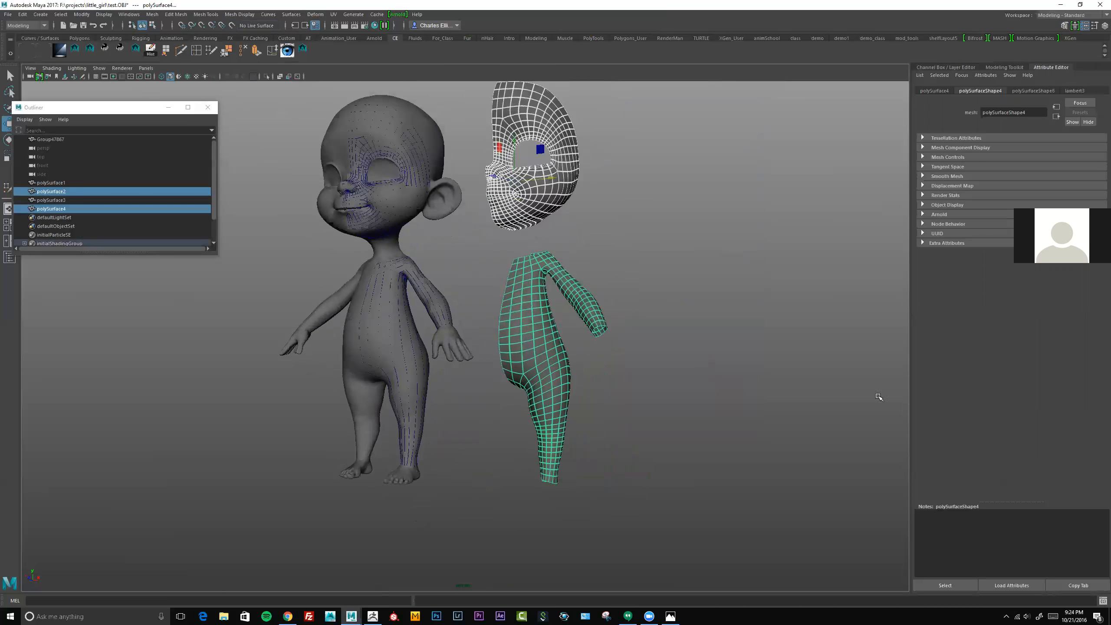
pyautogui.keyDown('alt'); pyautogui.moveTo(706, 322); pyautogui.dragTo(593, 280); pyautogui.keyUp('alt')
pyautogui.click(608, 258)
pyautogui.click(560, 243)
pyautogui.click(574, 279)
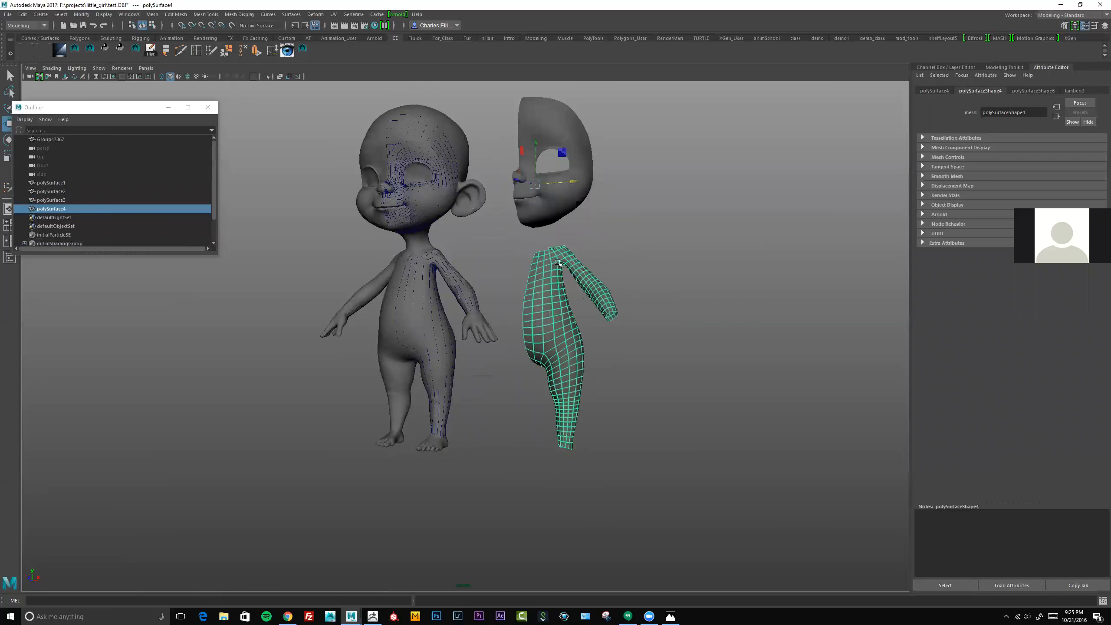
pyautogui.keyDown('alt'); pyautogui.moveTo(593, 386); pyautogui.dragTo(596, 353); pyautogui.keyUp('alt')
pyautogui.keyDown('alt'); pyautogui.moveTo(596, 353); pyautogui.dragTo(589, 302, button='right'); pyautogui.keyUp('alt')
pyautogui.keyDown('alt'); pyautogui.moveTo(588, 302); pyautogui.dragTo(603, 323, button='middle'); pyautogui.keyUp('alt')
pyautogui.keyDown('alt'); pyautogui.moveTo(441, 253); pyautogui.dragTo(493, 273); pyautogui.keyUp('alt')
pyautogui.click(430, 259)
pyautogui.click(485, 259)
pyautogui.moveTo(579, 236); pyautogui.dragTo(466, 190)
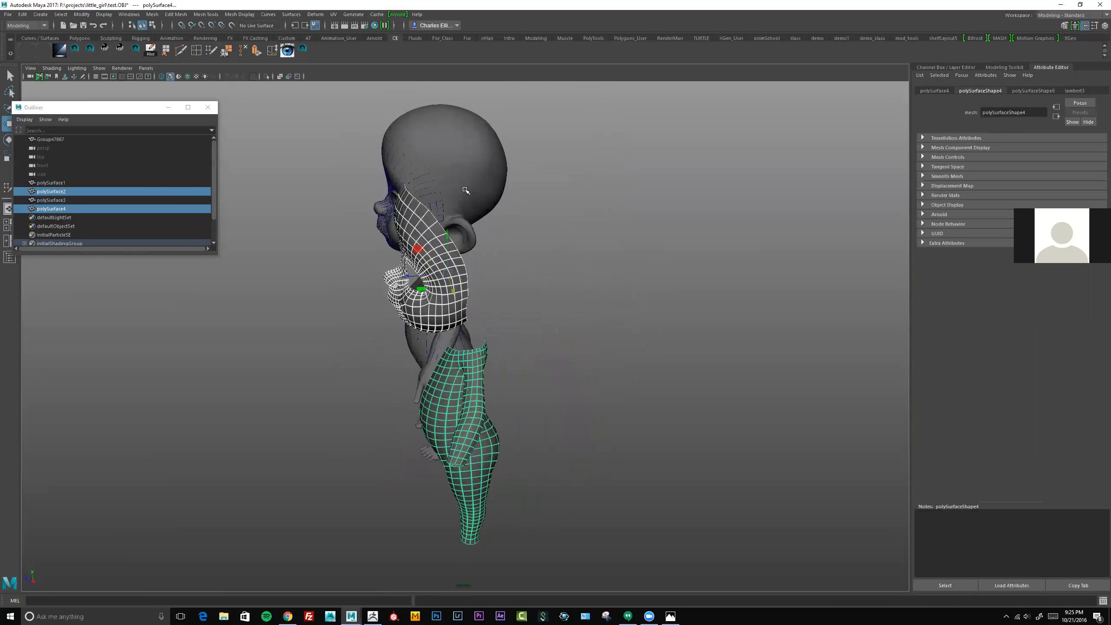
# Step: Examine the sculpt's hand and feet against the half-body copy's open wrist and ankle, and clear the selection
pyautogui.keyDown('alt'); pyautogui.moveTo(538, 259); pyautogui.dragTo(622, 285); pyautogui.keyUp('alt')
pyautogui.keyDown('alt'); pyautogui.moveTo(629, 318); pyautogui.dragTo(600, 256, button='middle'); pyautogui.keyUp('alt')
pyautogui.keyDown('alt'); pyautogui.moveTo(588, 272); pyautogui.dragTo(511, 291); pyautogui.keyUp('alt')
pyautogui.keyDown('alt'); pyautogui.moveTo(511, 291); pyautogui.dragTo(560, 280, button='right'); pyautogui.keyUp('alt')
pyautogui.keyDown('alt'); pyautogui.moveTo(560, 269); pyautogui.dragTo(586, 306, button='middle'); pyautogui.keyUp('alt')
pyautogui.keyDown('alt'); pyautogui.moveTo(586, 306); pyautogui.dragTo(638, 303, button='right'); pyautogui.keyUp('alt')
pyautogui.keyDown('alt'); pyautogui.moveTo(534, 284); pyautogui.dragTo(448, 296); pyautogui.keyUp('alt')
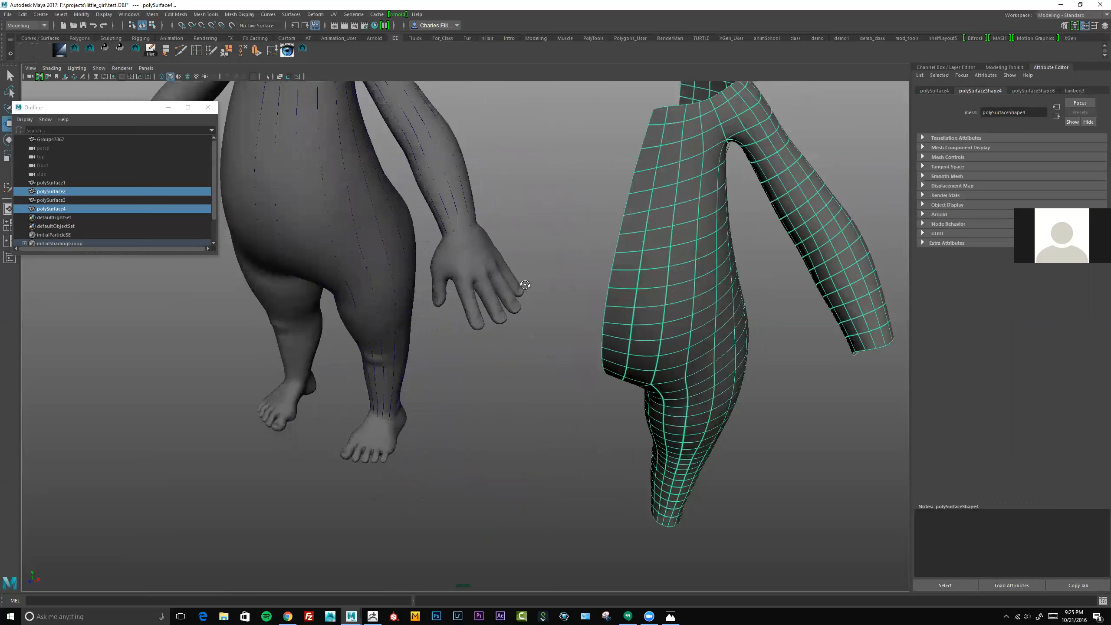
pyautogui.keyDown('alt'); pyautogui.moveTo(449, 296); pyautogui.dragTo(477, 299, button='right'); pyautogui.keyUp('alt')
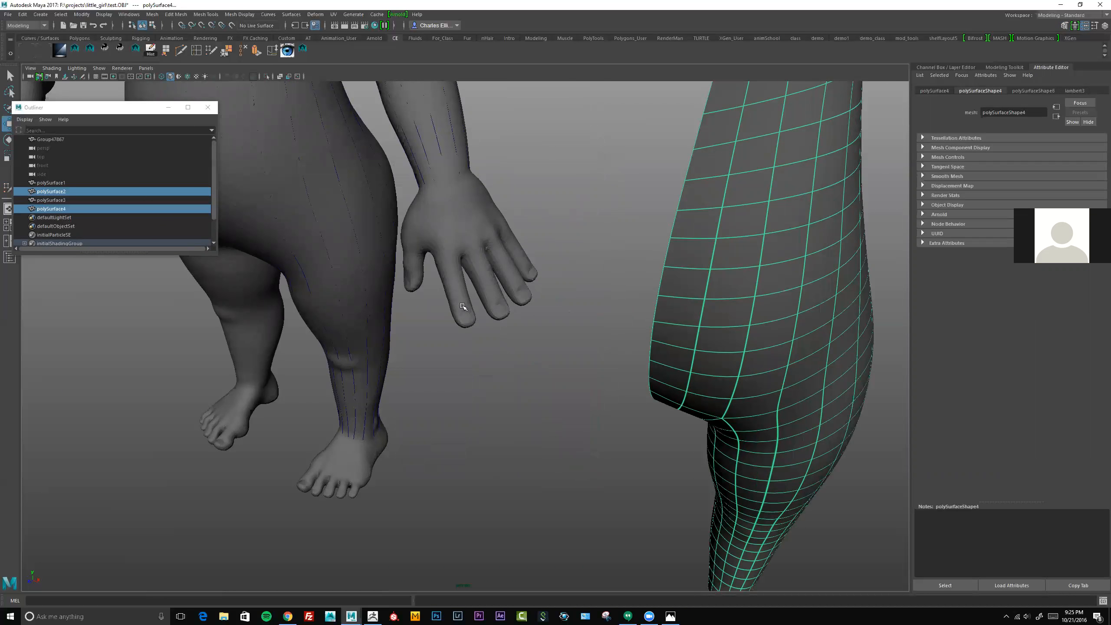
pyautogui.keyDown('alt'); pyautogui.moveTo(552, 332); pyautogui.dragTo(507, 300, button='right'); pyautogui.keyUp('alt')
pyautogui.keyDown('alt'); pyautogui.moveTo(507, 300); pyautogui.dragTo(579, 216); pyautogui.keyUp('alt')
pyautogui.keyDown('alt'); pyautogui.moveTo(579, 216); pyautogui.dragTo(641, 390, button='right'); pyautogui.keyUp('alt')
pyautogui.keyDown('alt'); pyautogui.moveTo(641, 390); pyautogui.dragTo(612, 280); pyautogui.keyUp('alt')
pyautogui.keyDown('alt'); pyautogui.moveTo(612, 280); pyautogui.dragTo(490, 271, button='right'); pyautogui.keyUp('alt')
pyautogui.keyDown('alt'); pyautogui.moveTo(558, 258); pyautogui.dragTo(588, 387, button='middle'); pyautogui.keyUp('alt')
pyautogui.keyDown('alt'); pyautogui.moveTo(588, 388); pyautogui.dragTo(542, 350, button='right'); pyautogui.keyUp('alt')
pyautogui.keyDown('alt'); pyautogui.moveTo(587, 245); pyautogui.dragTo(591, 318, button='middle'); pyautogui.keyUp('alt')
pyautogui.keyDown('alt'); pyautogui.moveTo(590, 317); pyautogui.dragTo(566, 300); pyautogui.keyUp('alt')
pyautogui.click(551, 280)
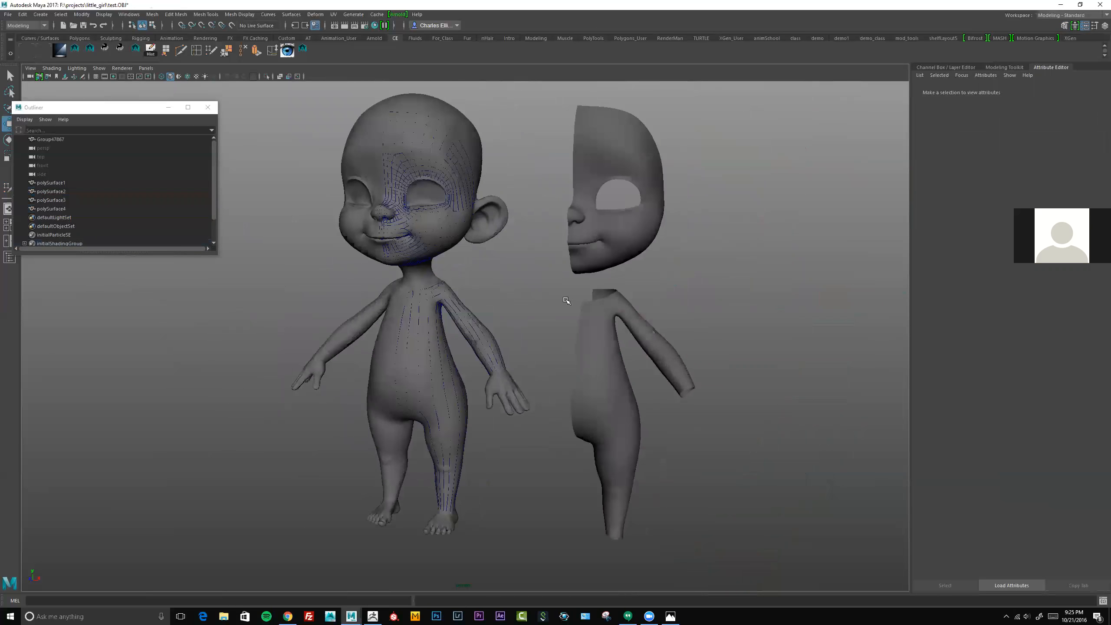